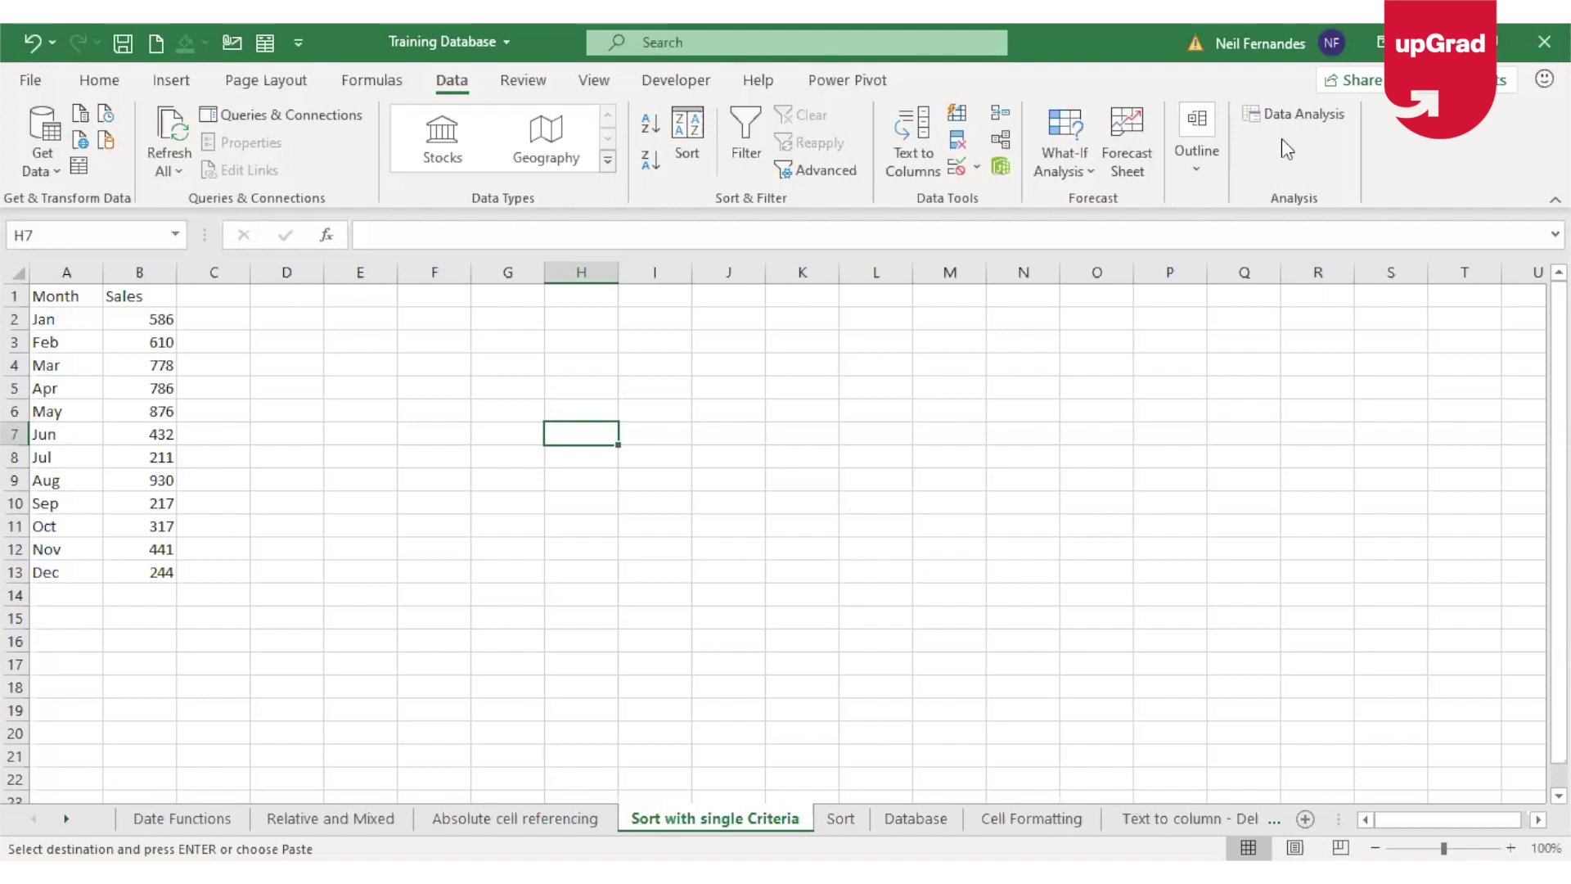
Sort the Month and Sales table by Sales, largest to smallest, so Aug 930 leads
left_click(73, 298)
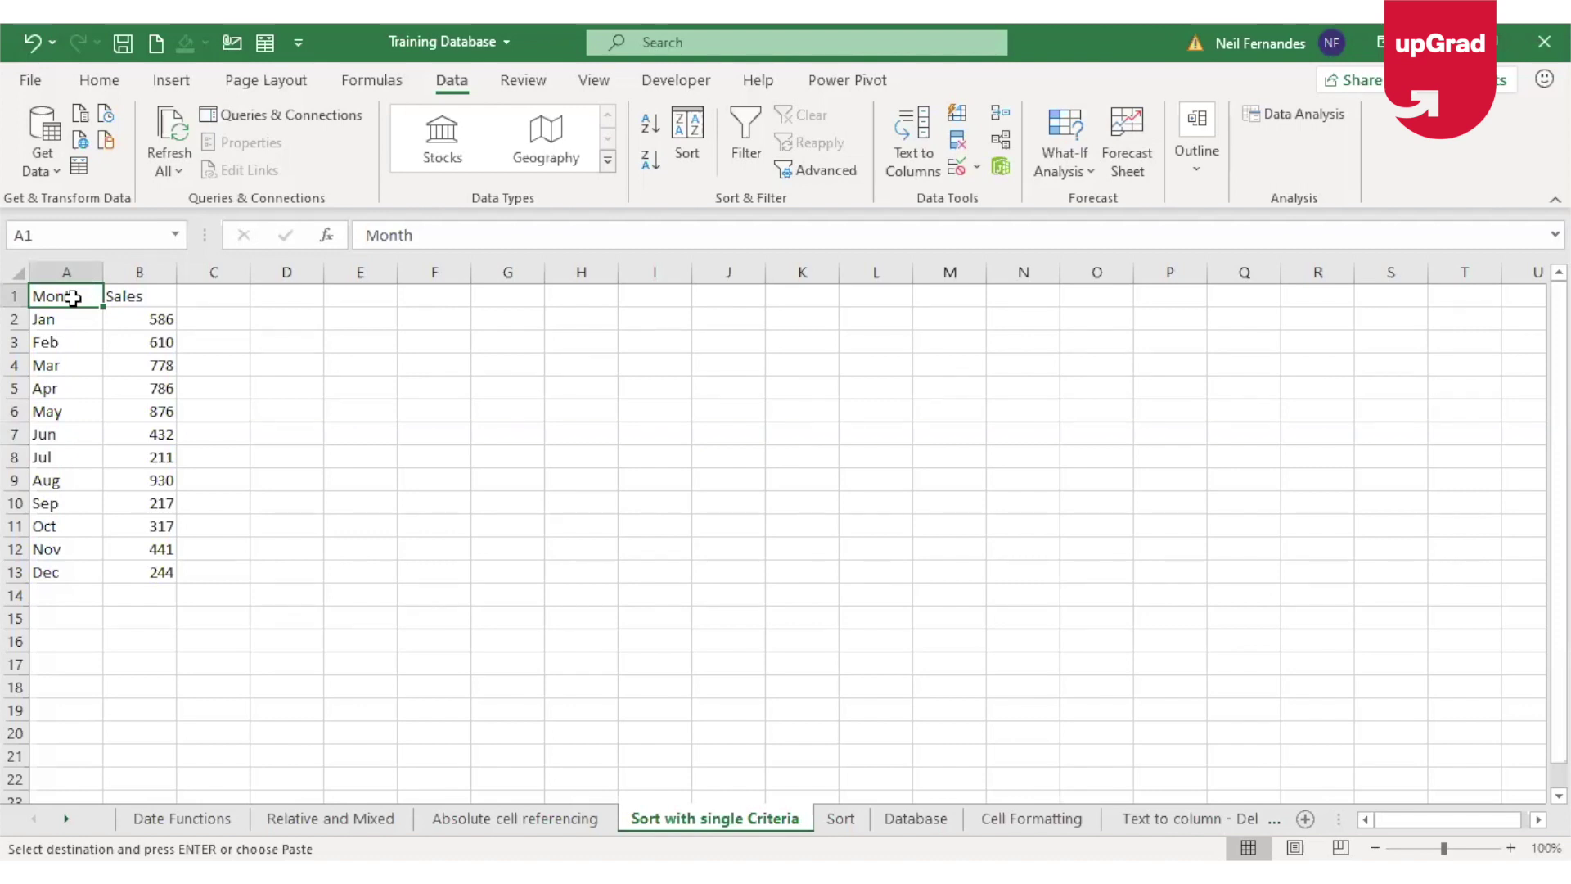
left_click(133, 320)
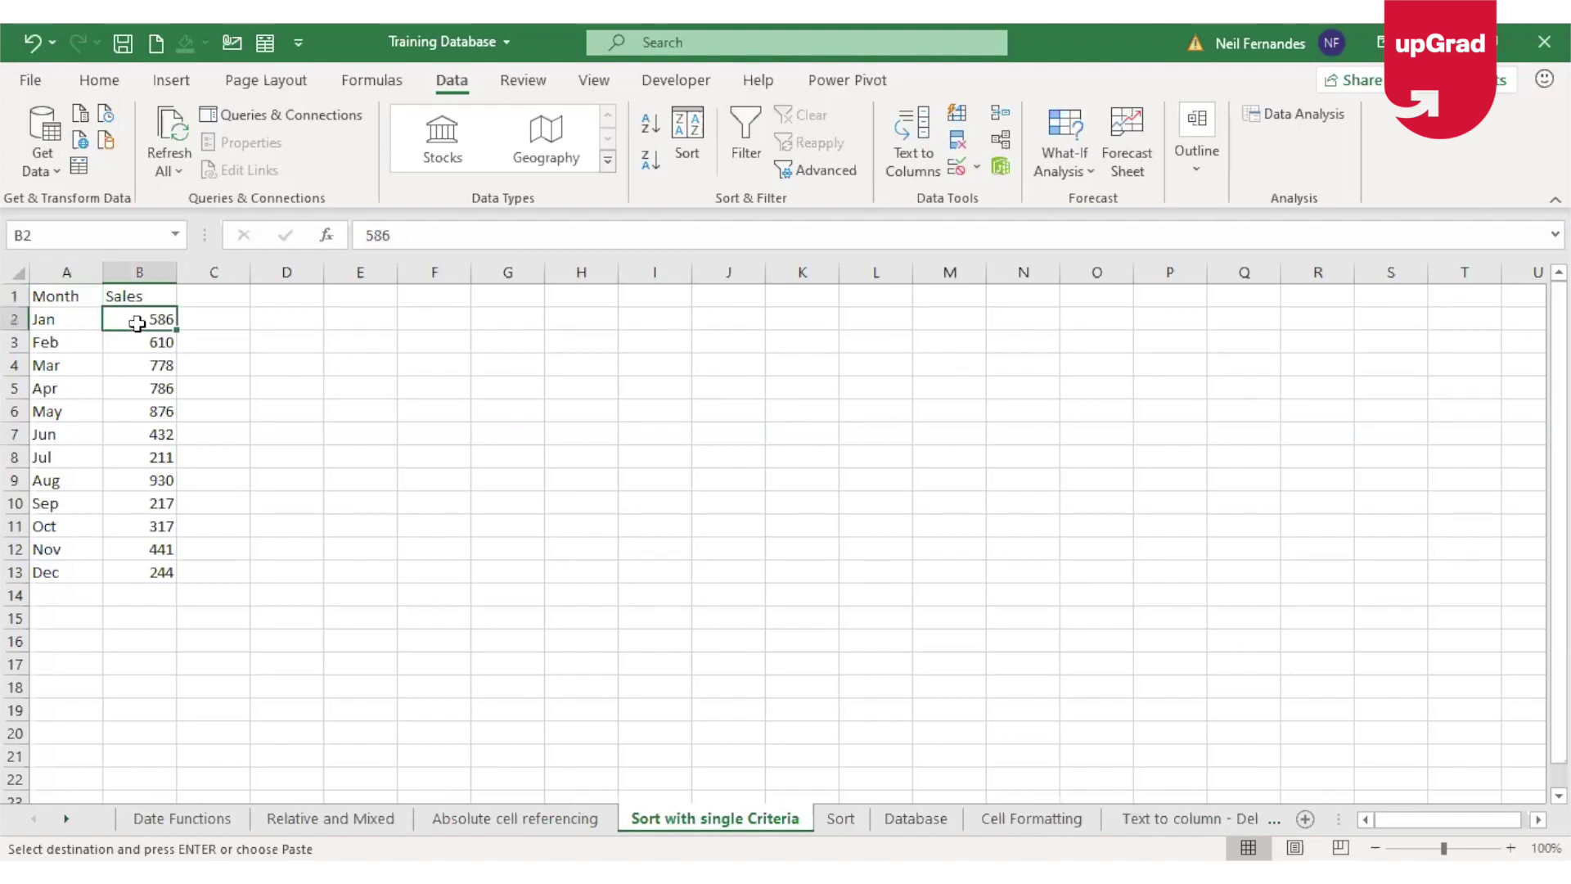
left_click(85, 299)
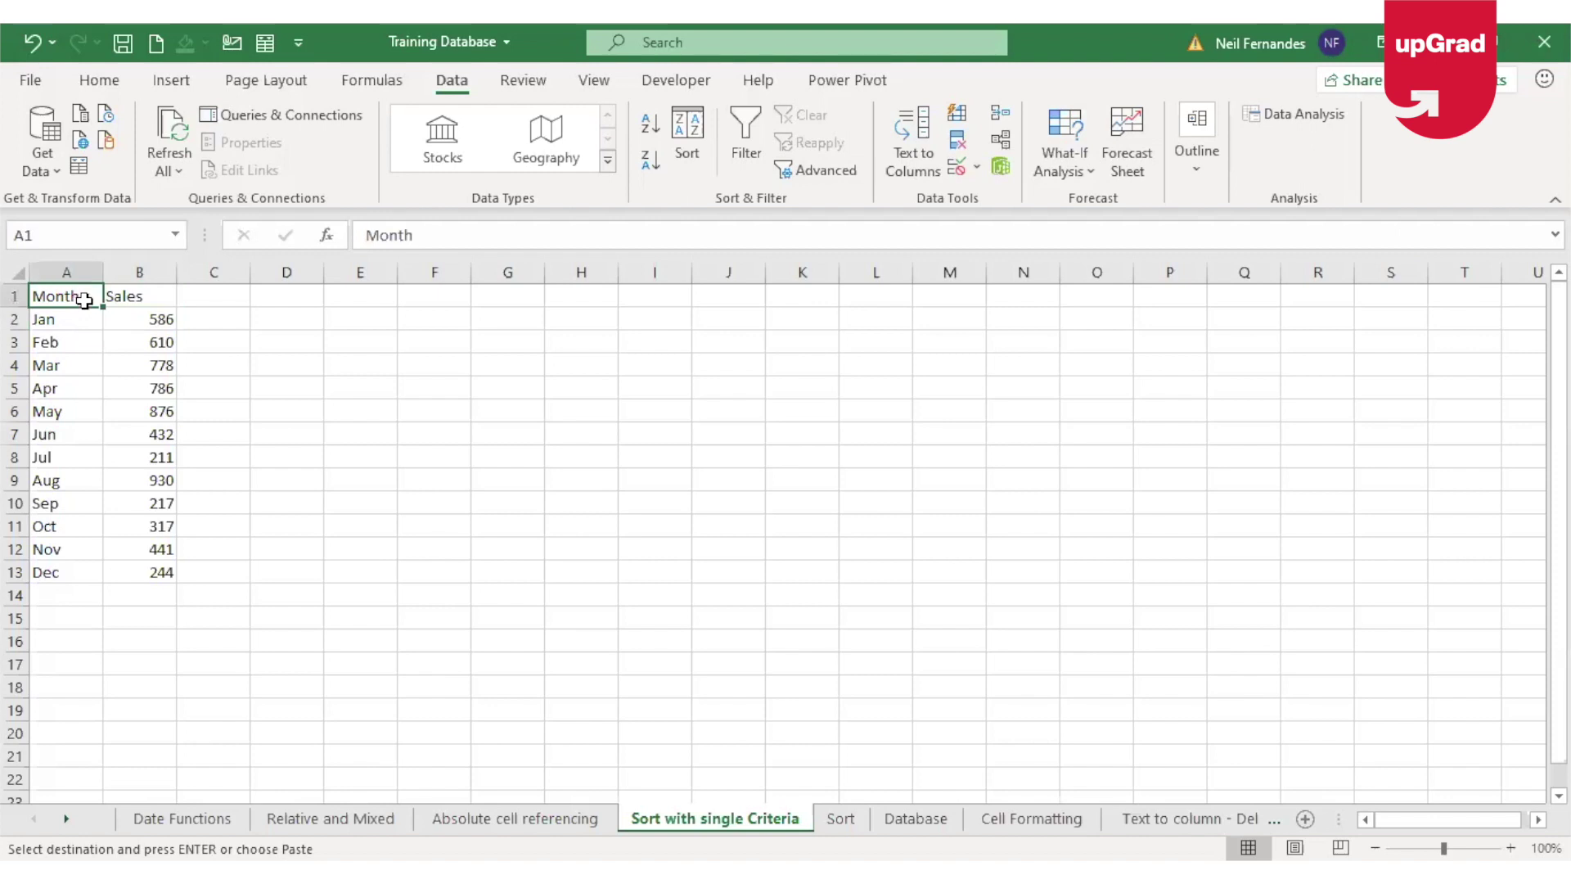
left_click(123, 321)
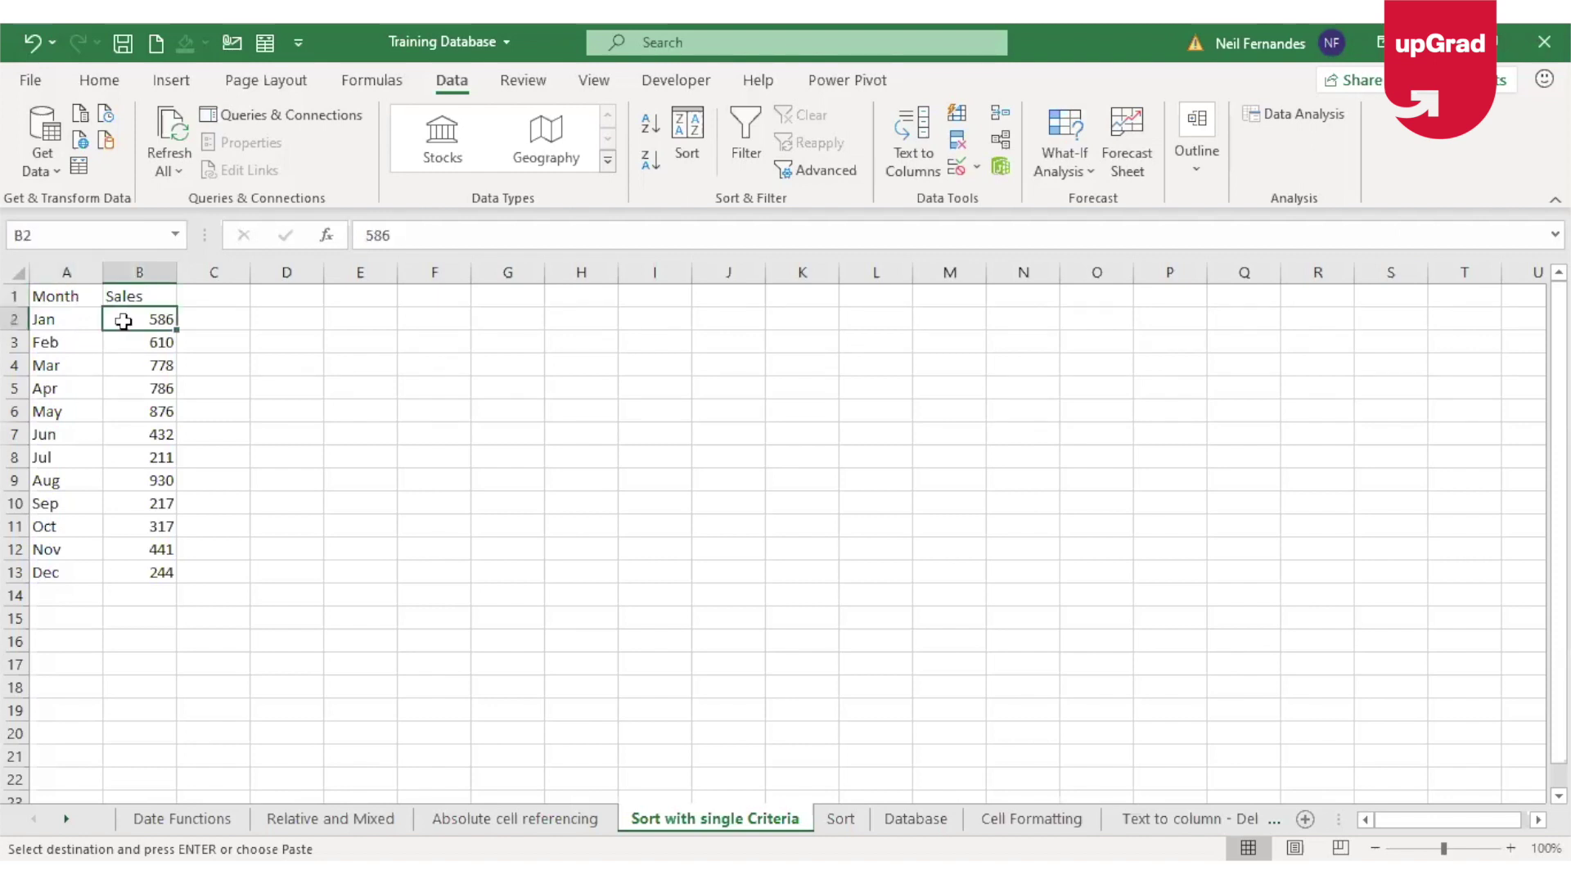
left_click(156, 381)
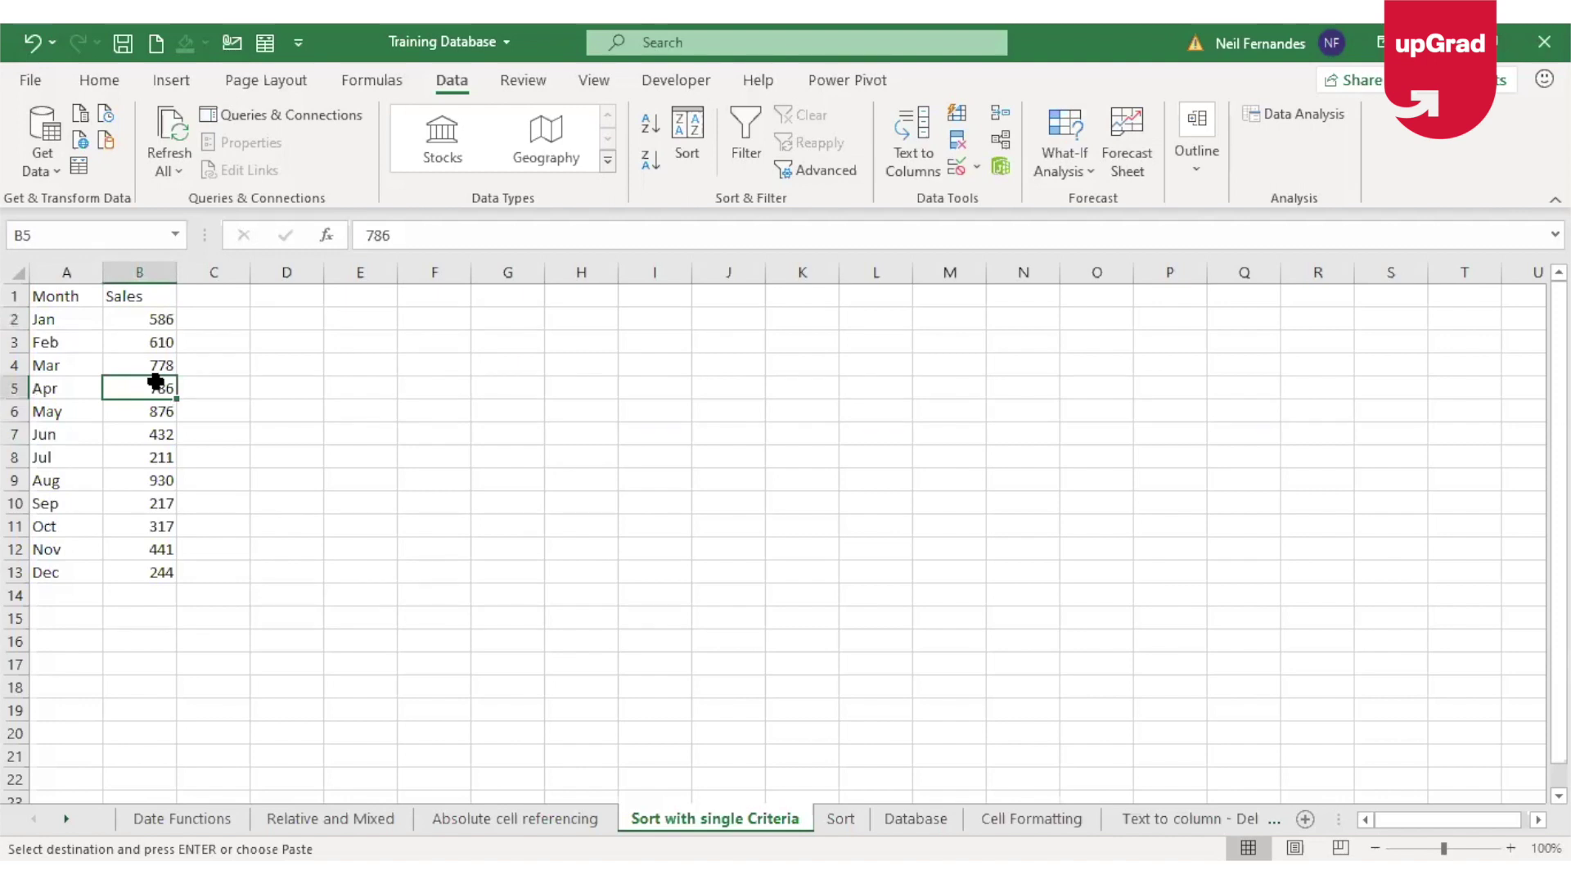
left_click(165, 321)
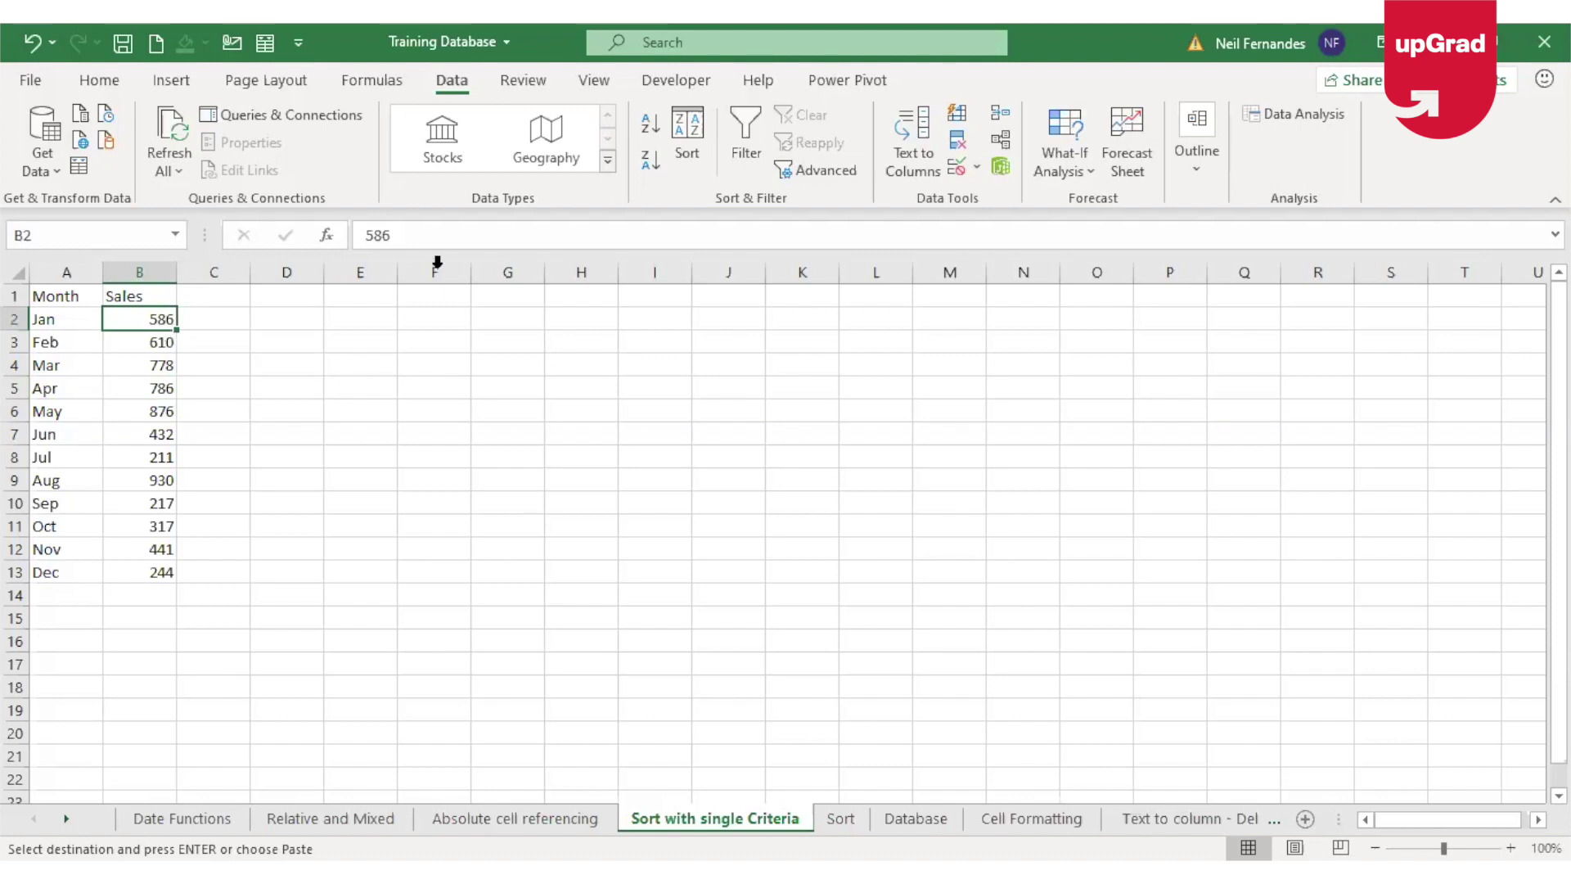
left_click(681, 133)
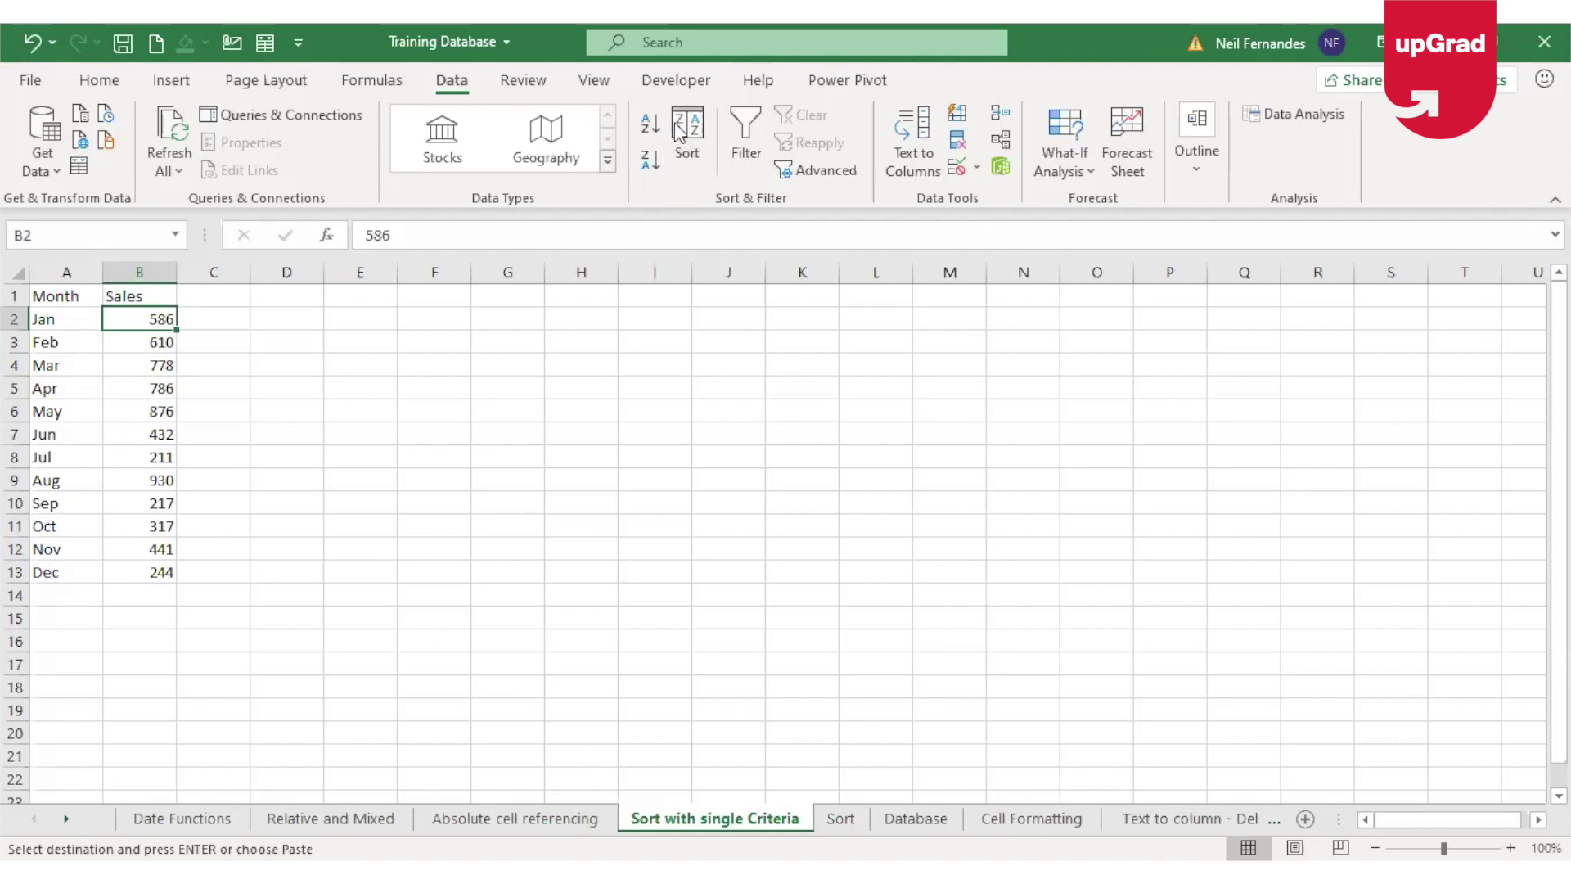
left_click(645, 169)
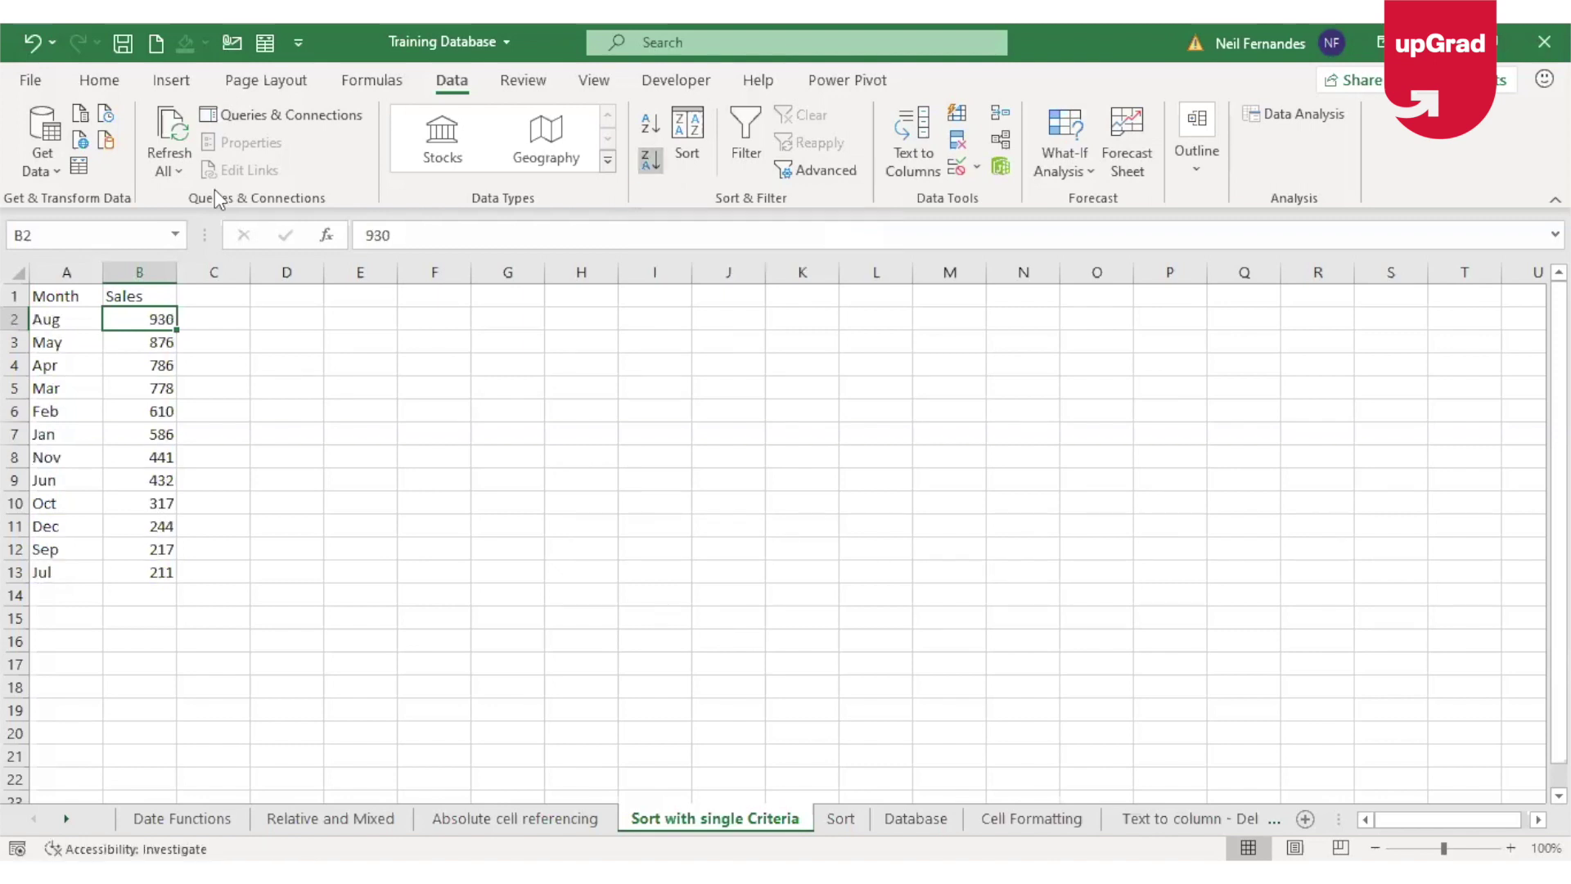
Sort the table by Month A to Z and check it runs Apr 786 to Sep 217
left_click(147, 389)
left_click(146, 319)
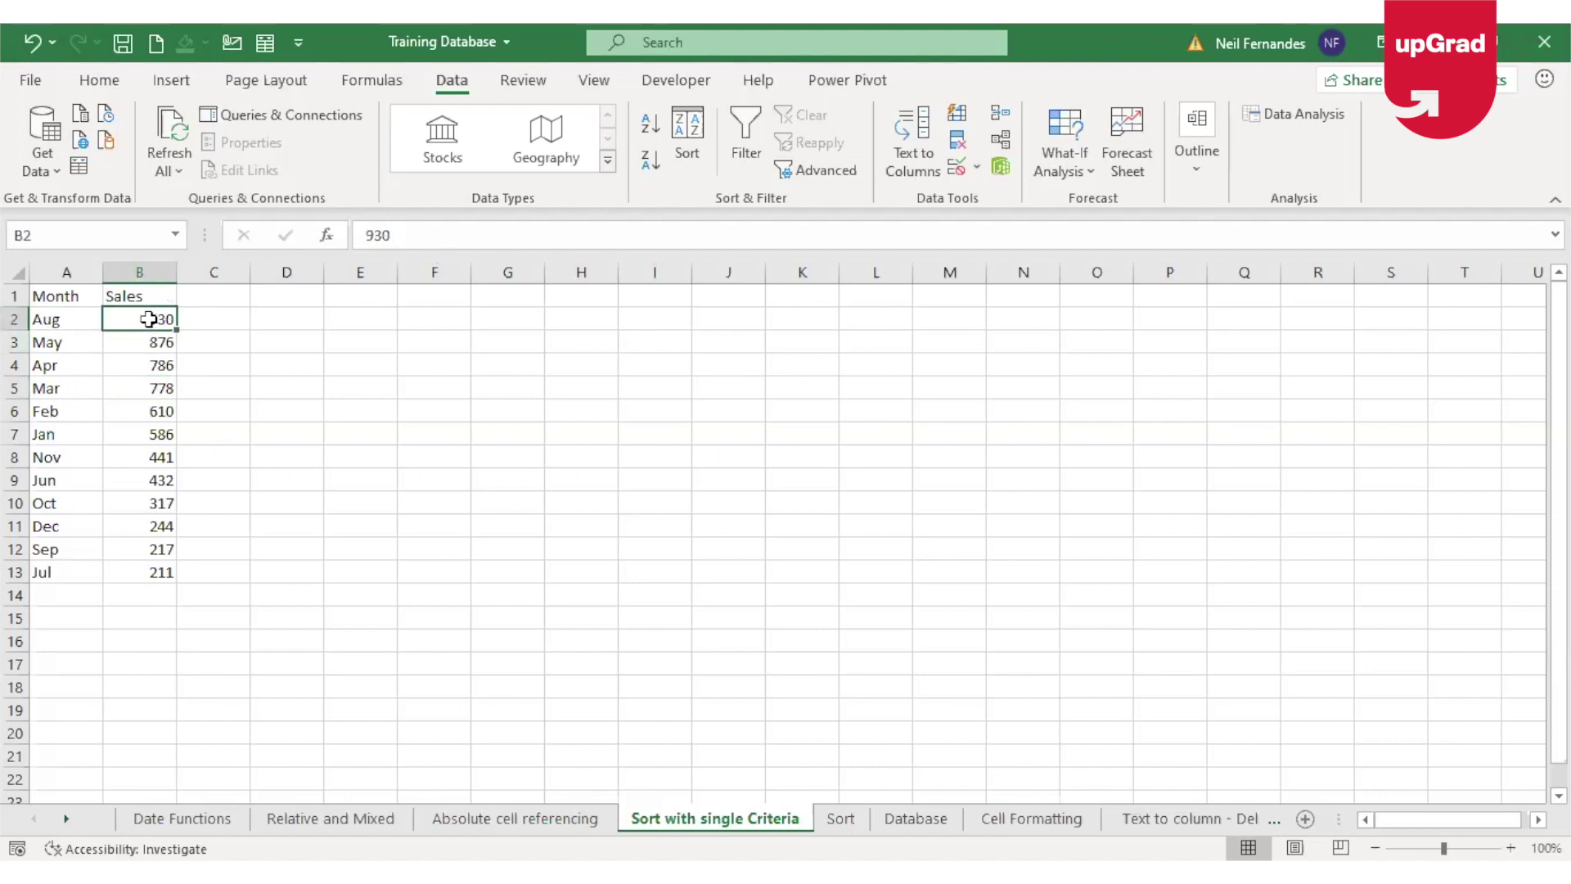
left_click(66, 334)
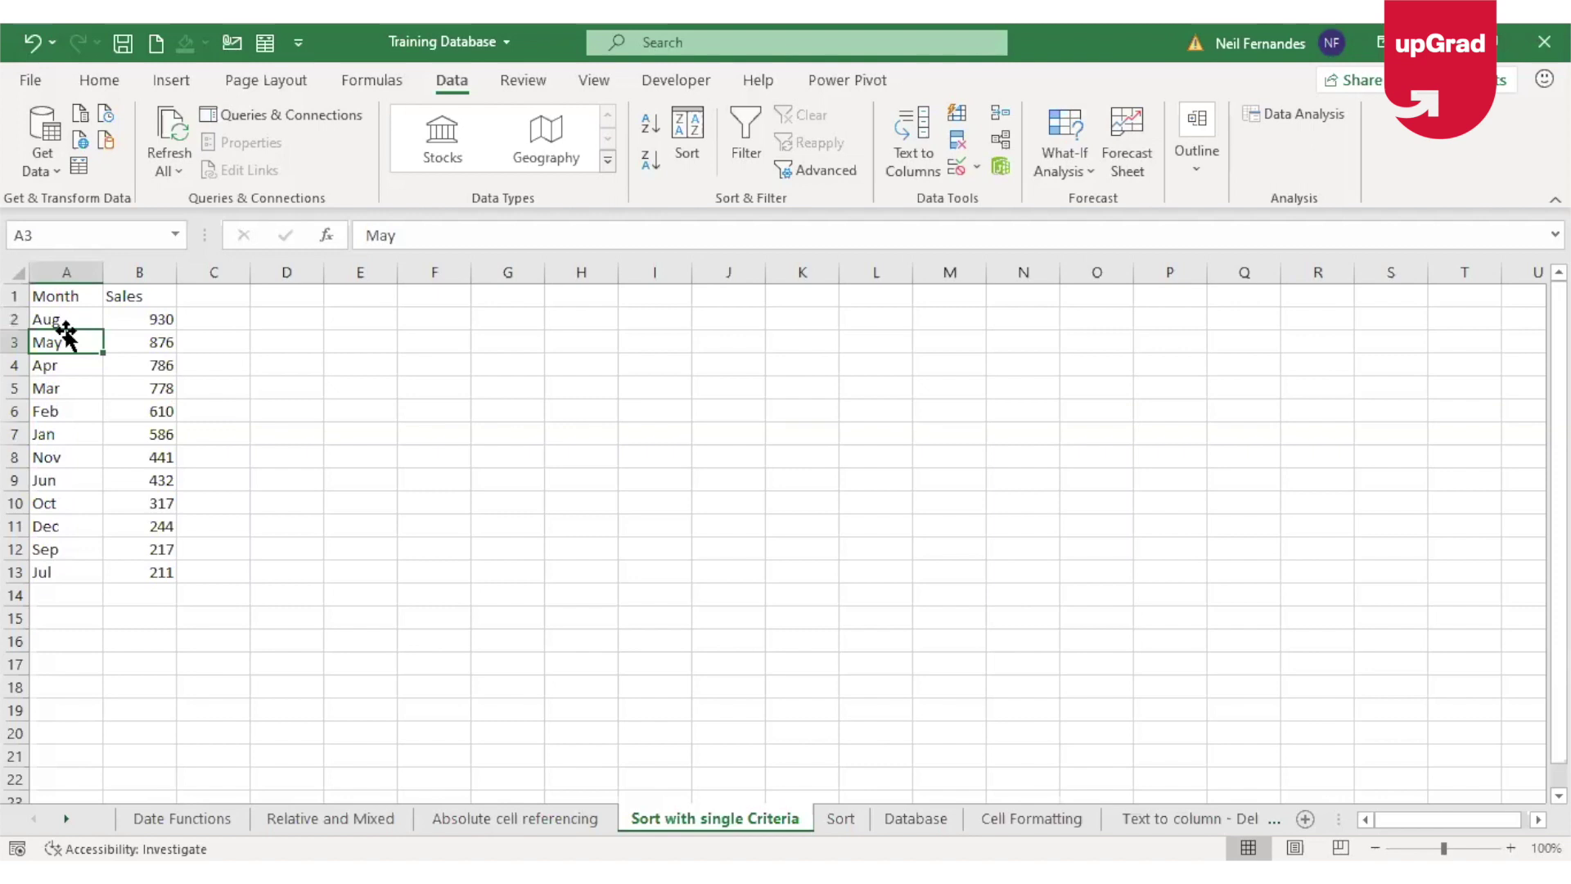
left_click(77, 320)
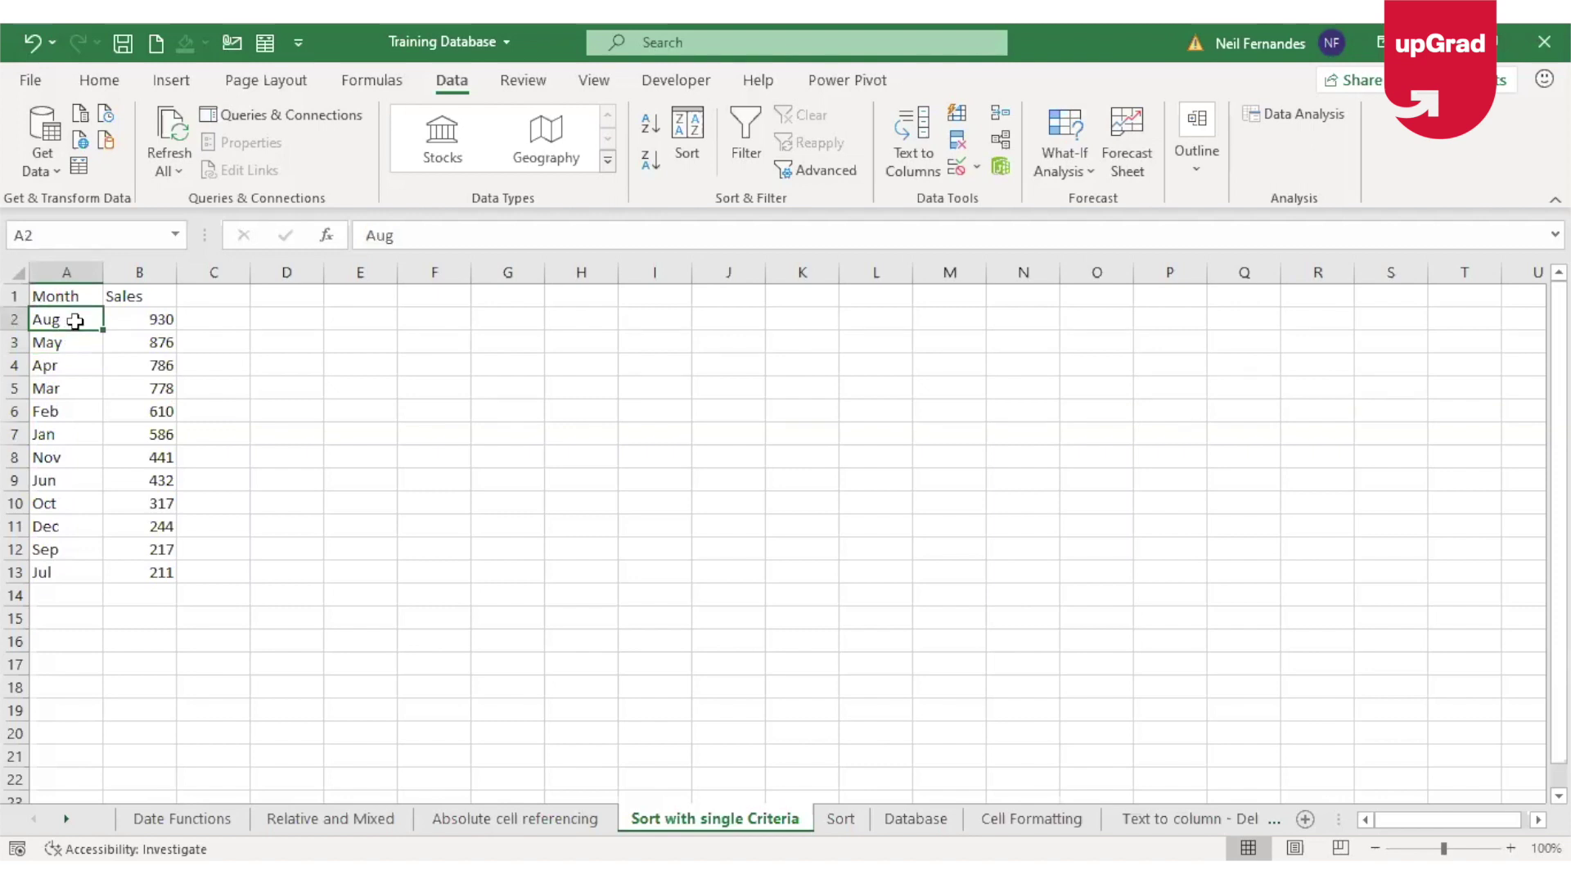
left_click(53, 367)
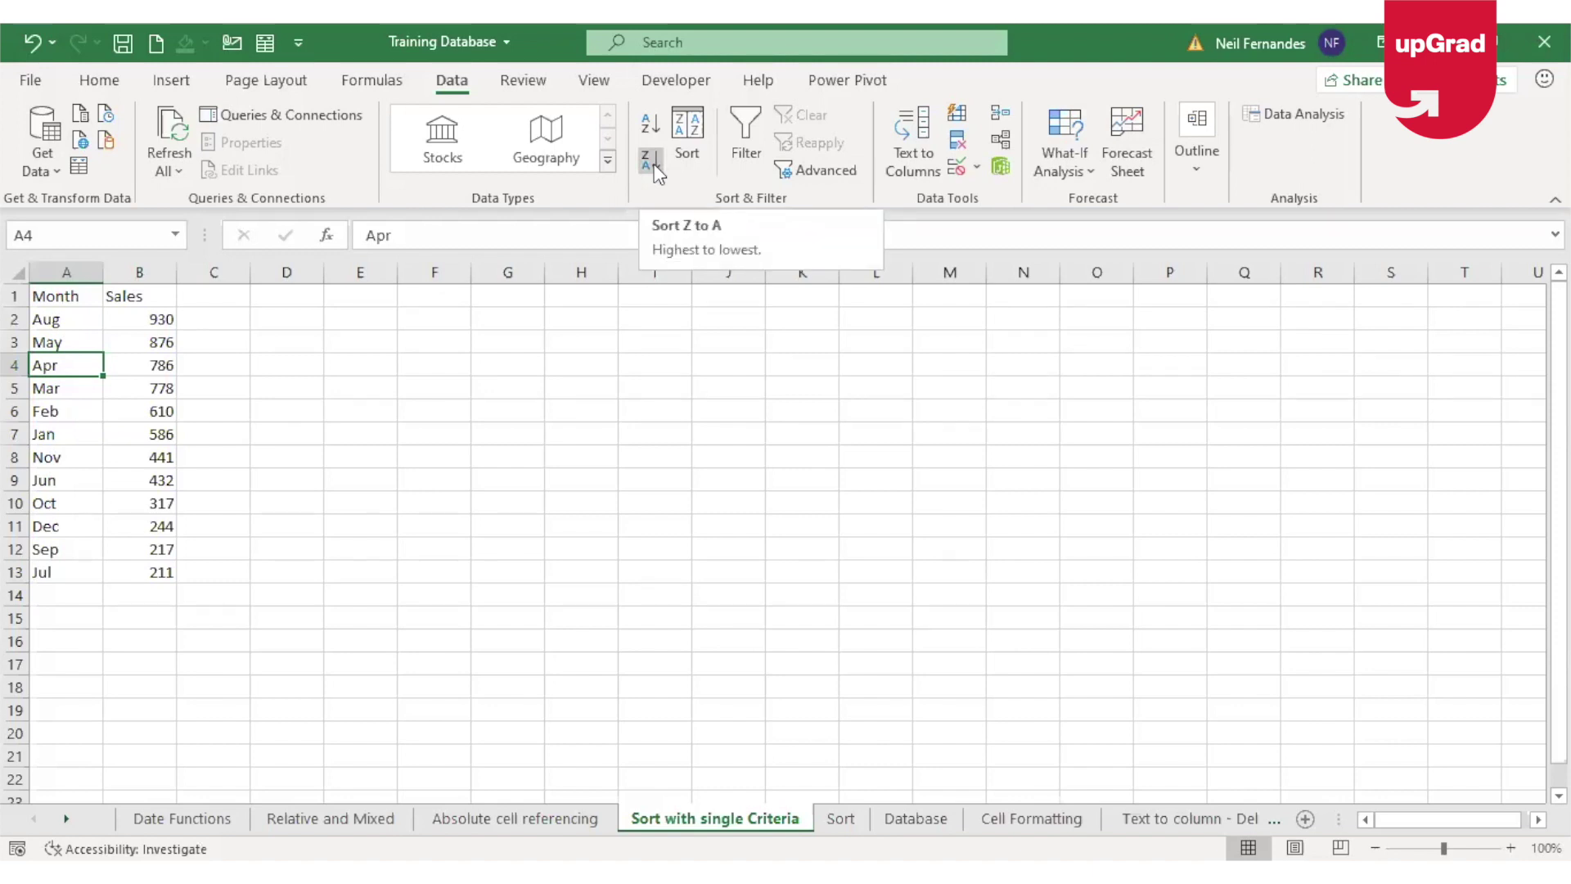
left_click(73, 324)
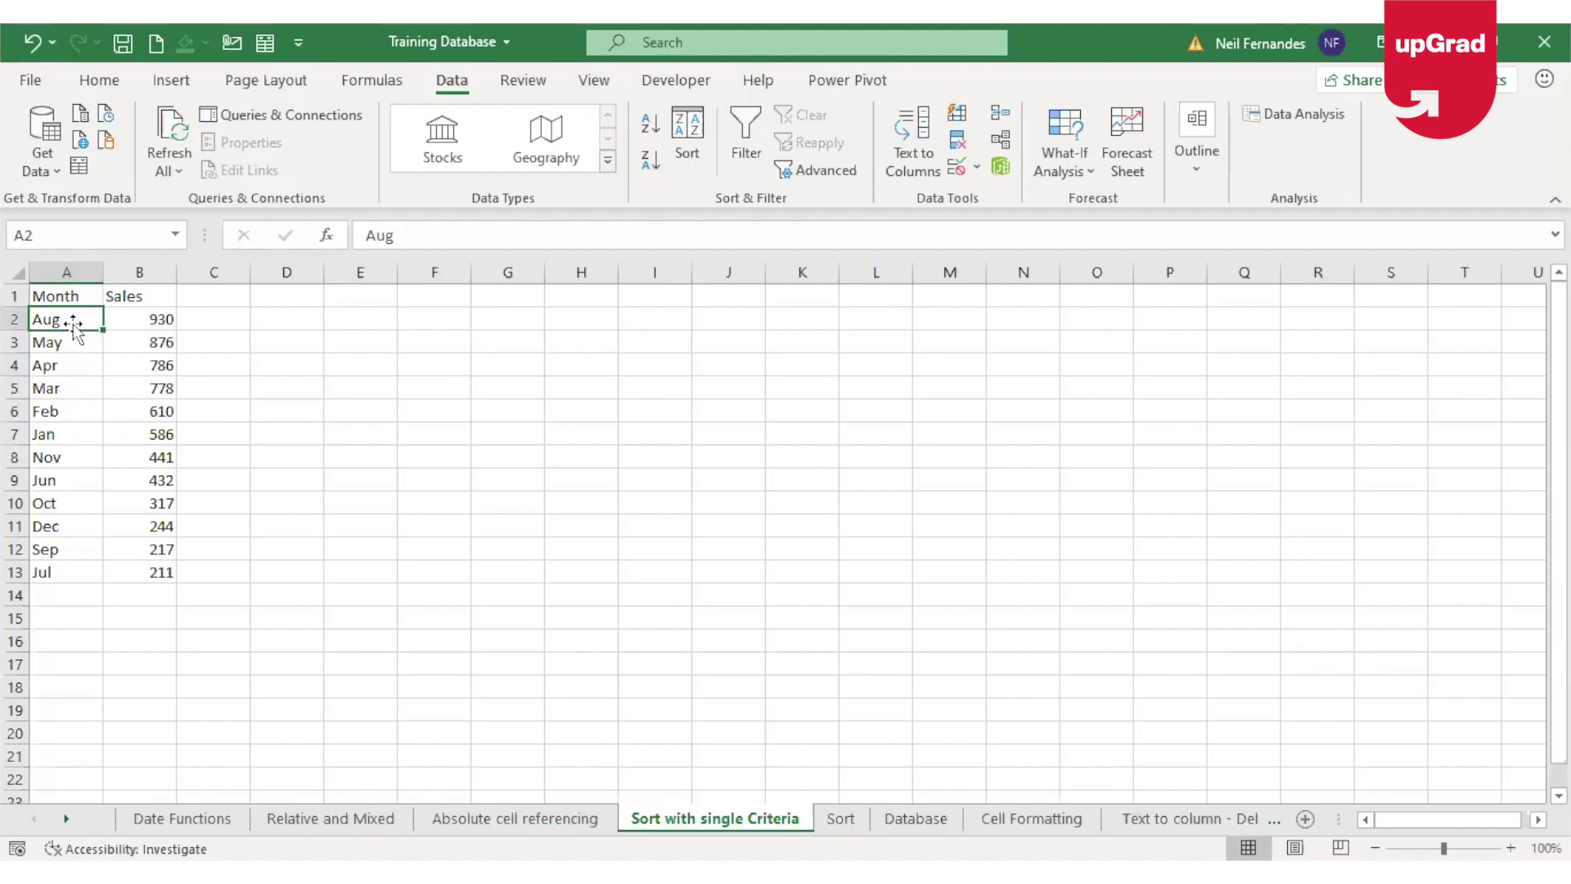
left_click(54, 391)
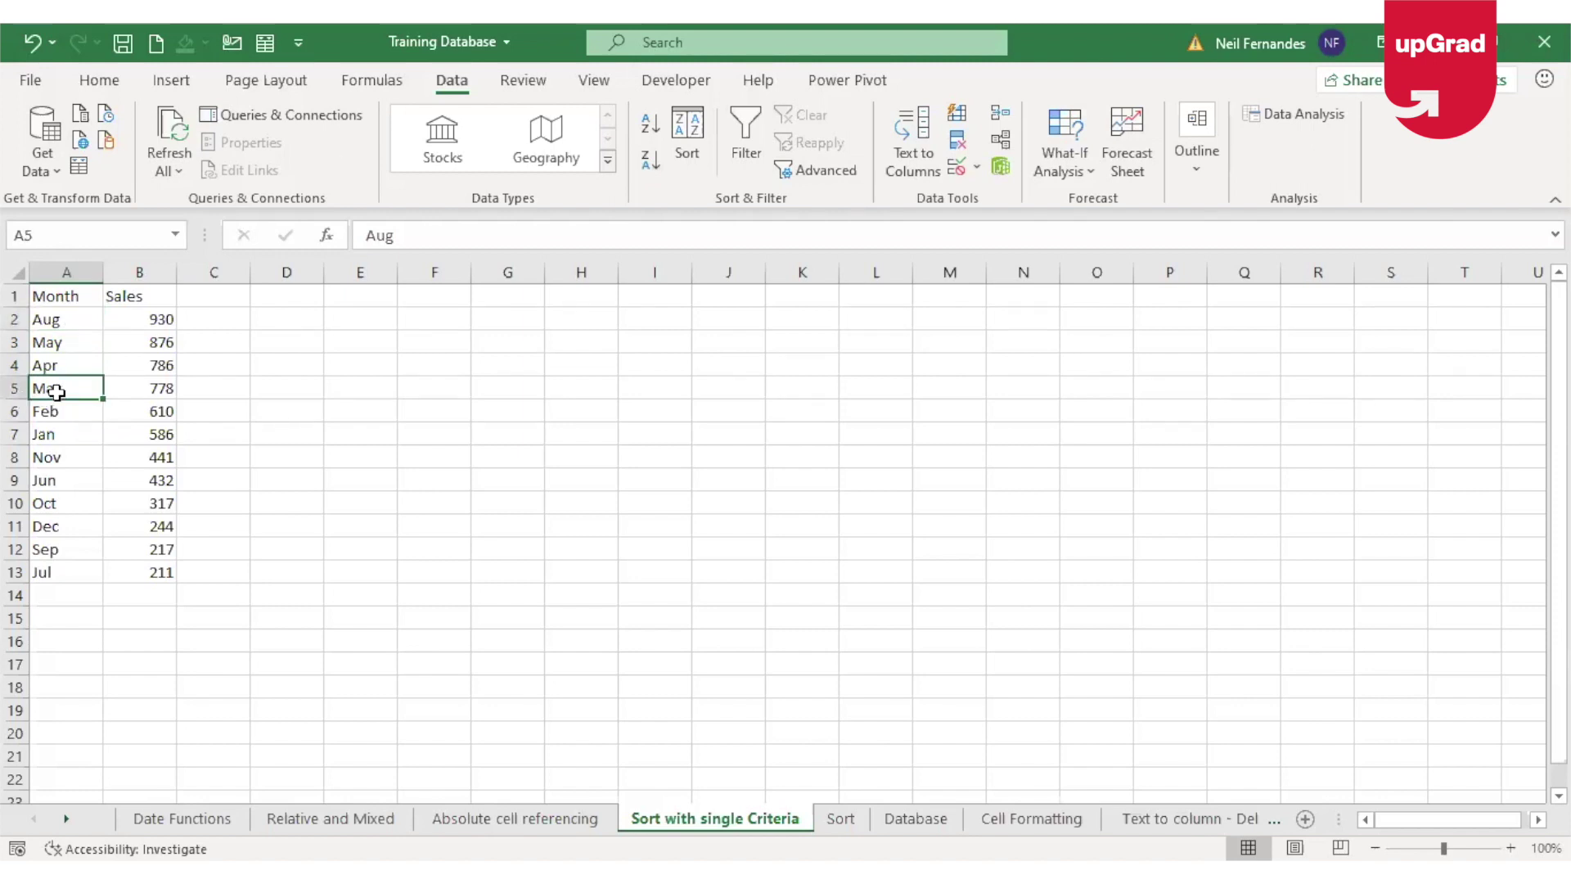
left_click(649, 124)
left_click(75, 317)
key("Down")
key("Down")
key("Down")
key("Down")
key("Down")
key("Down")
key("Down")
key("Down")
key("Down")
key("Down")
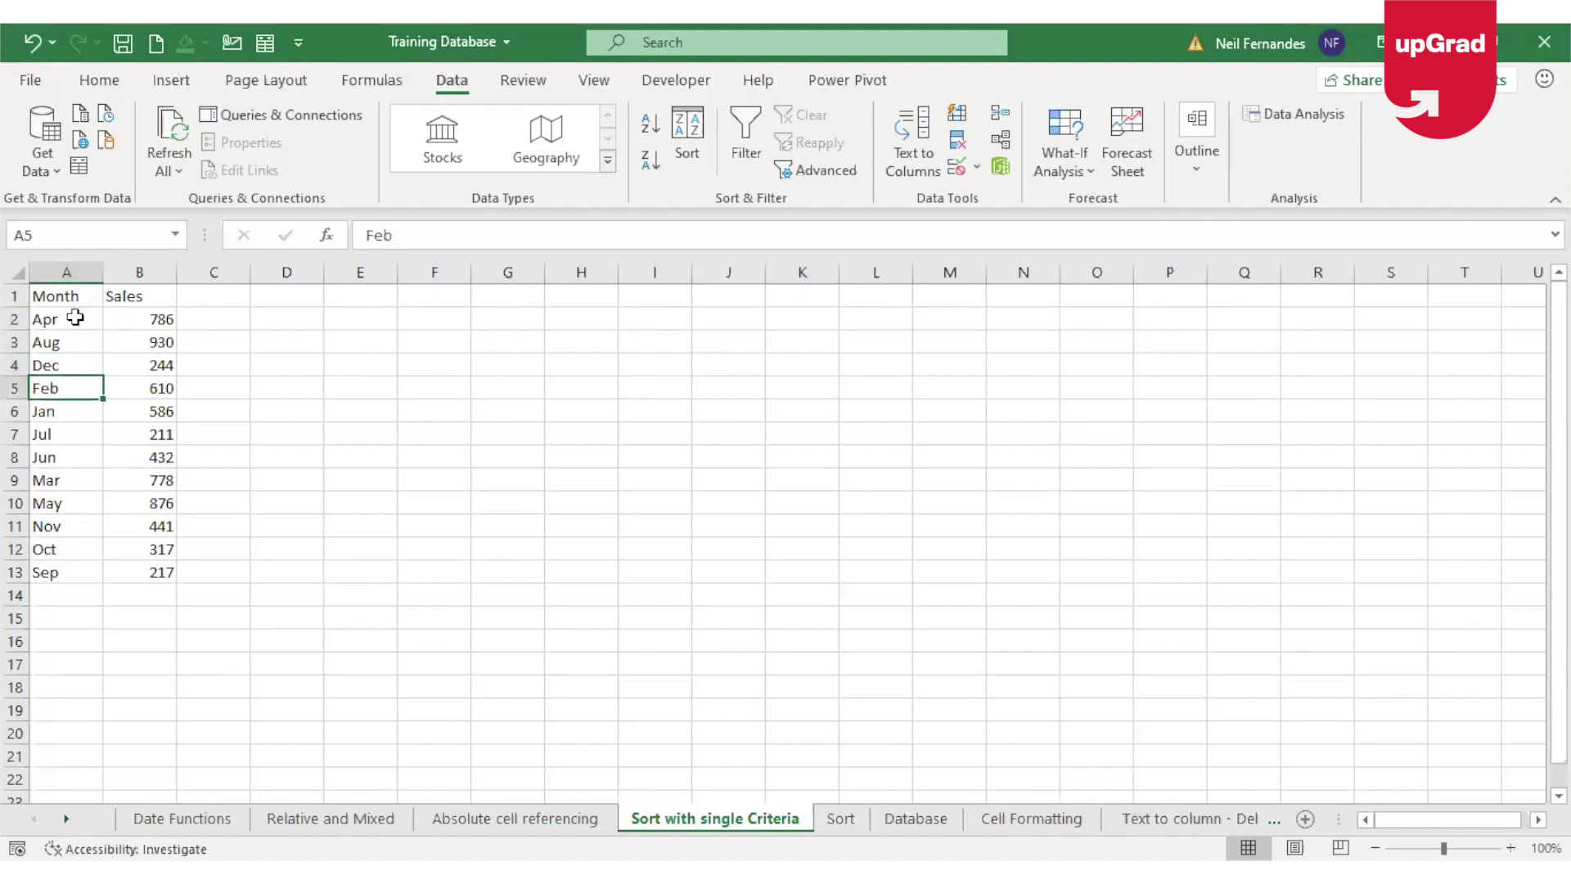
key("Down")
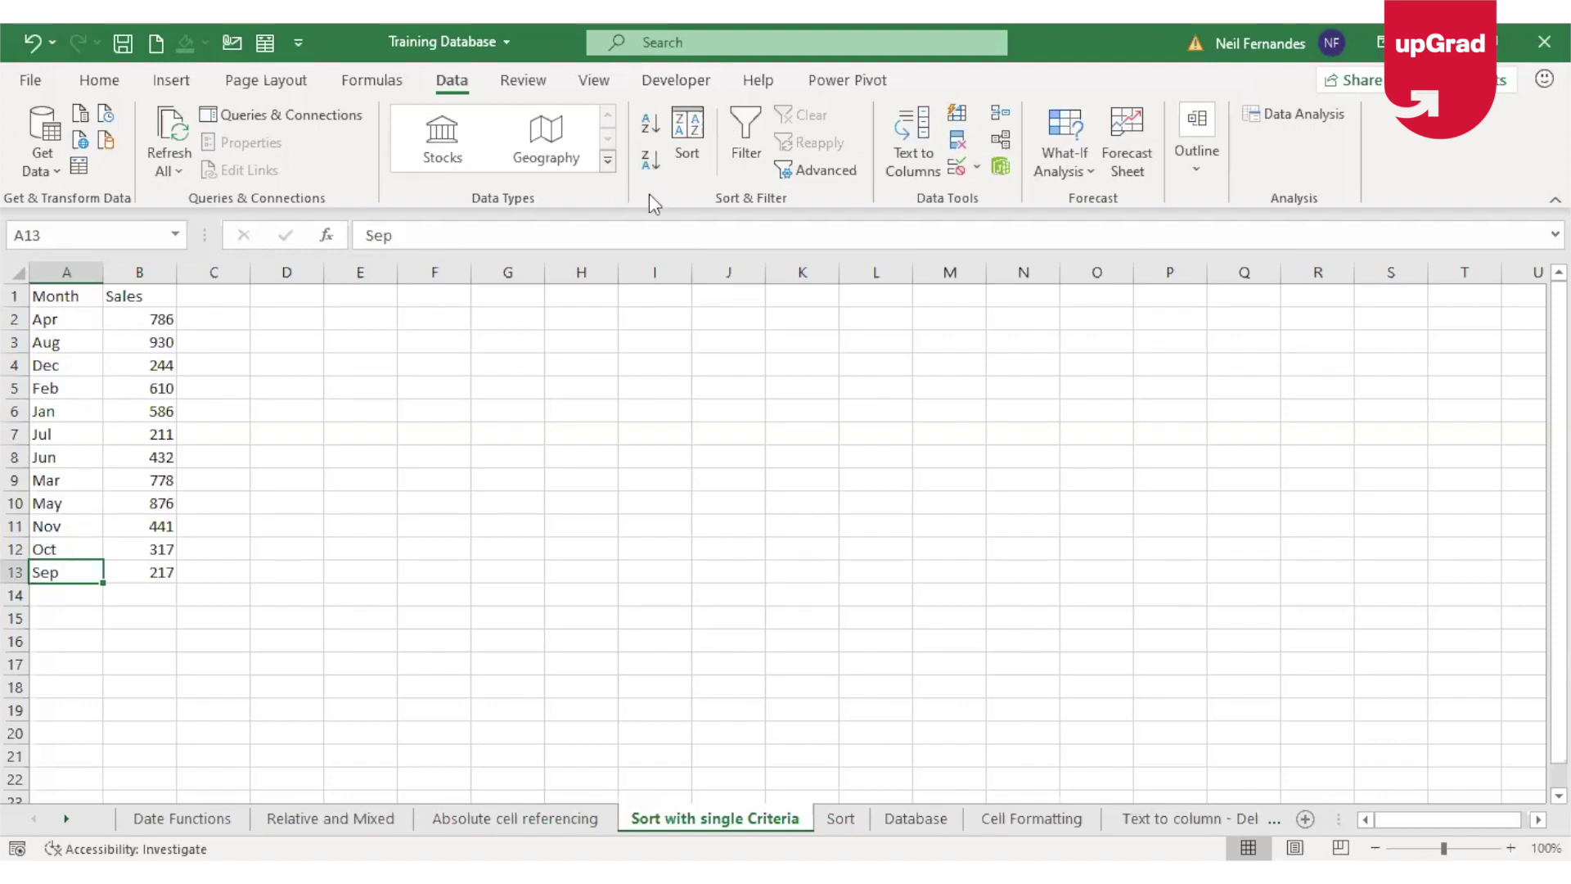
Custom-sort the table by Month on cell values using the Jan, Feb, Mar custom list
left_click(695, 136)
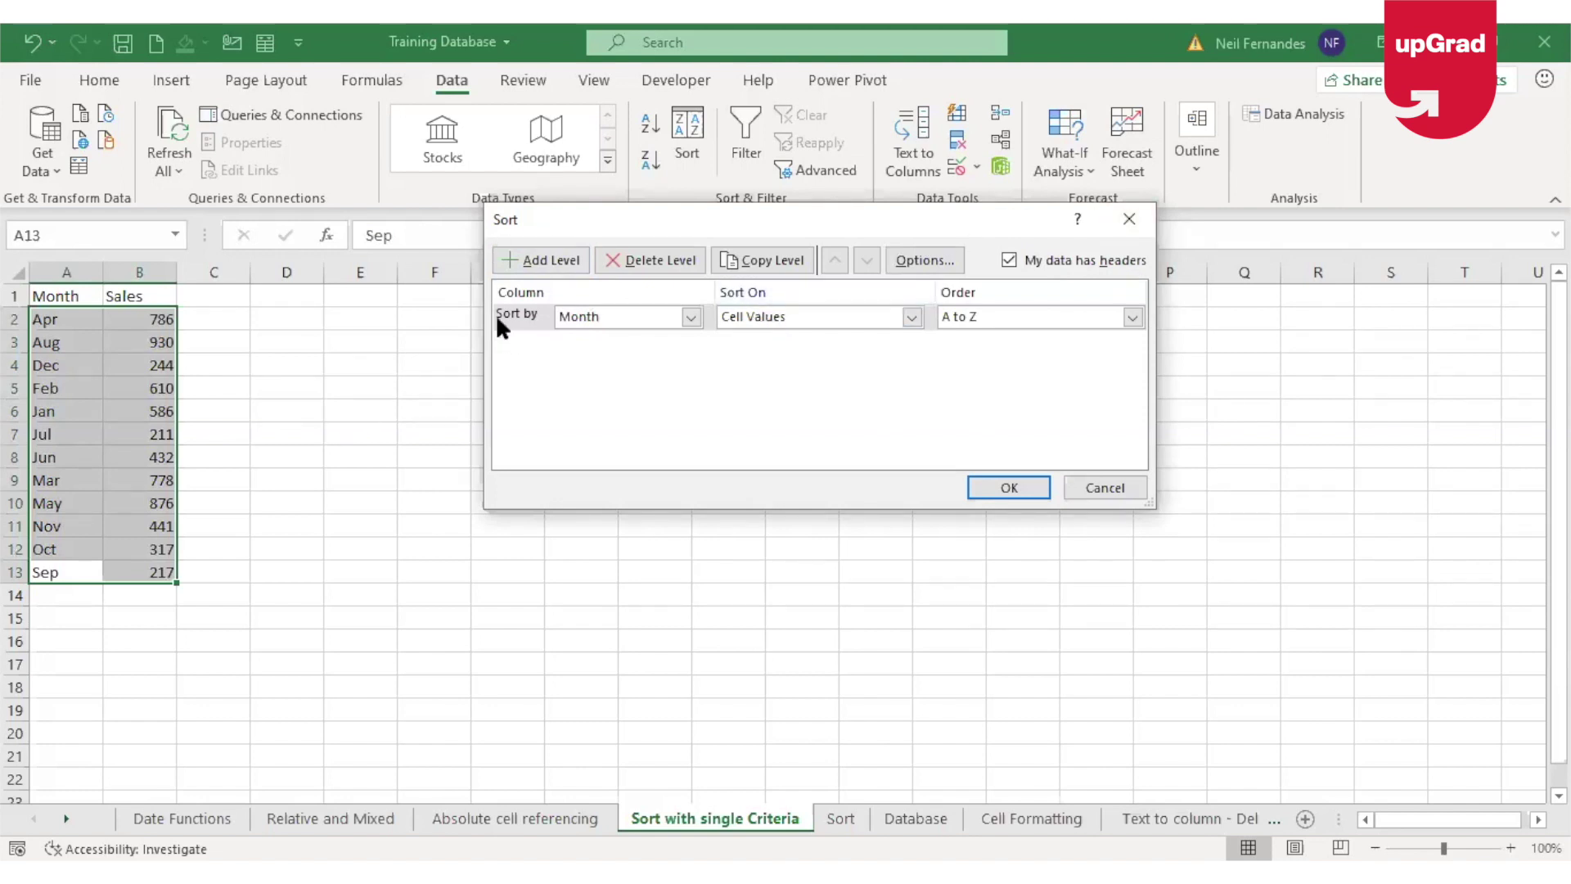
left_click(591, 319)
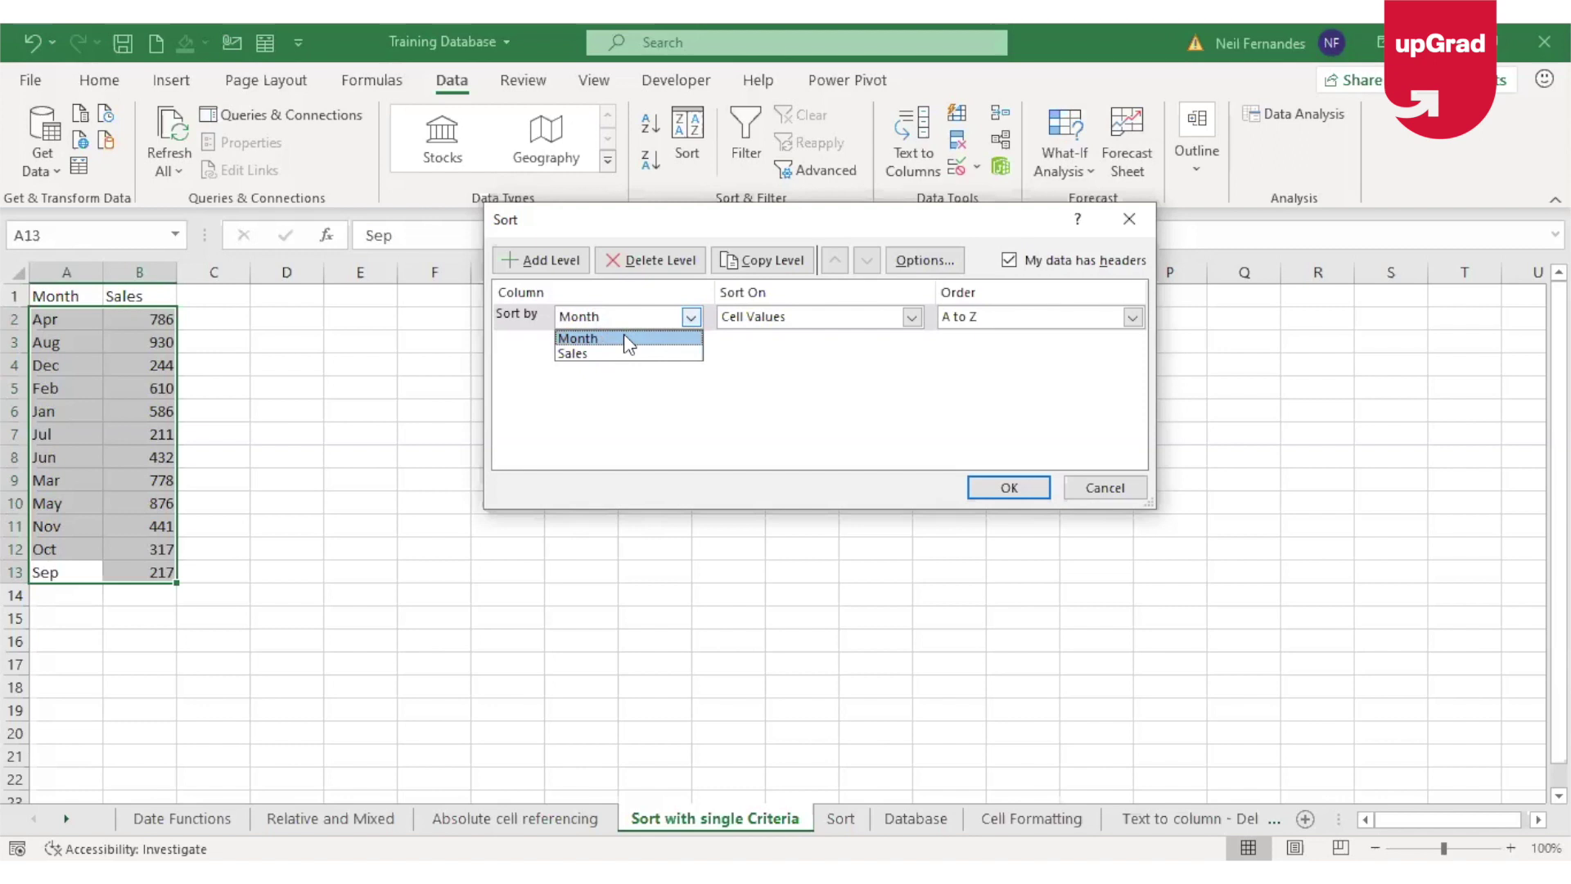
left_click(623, 337)
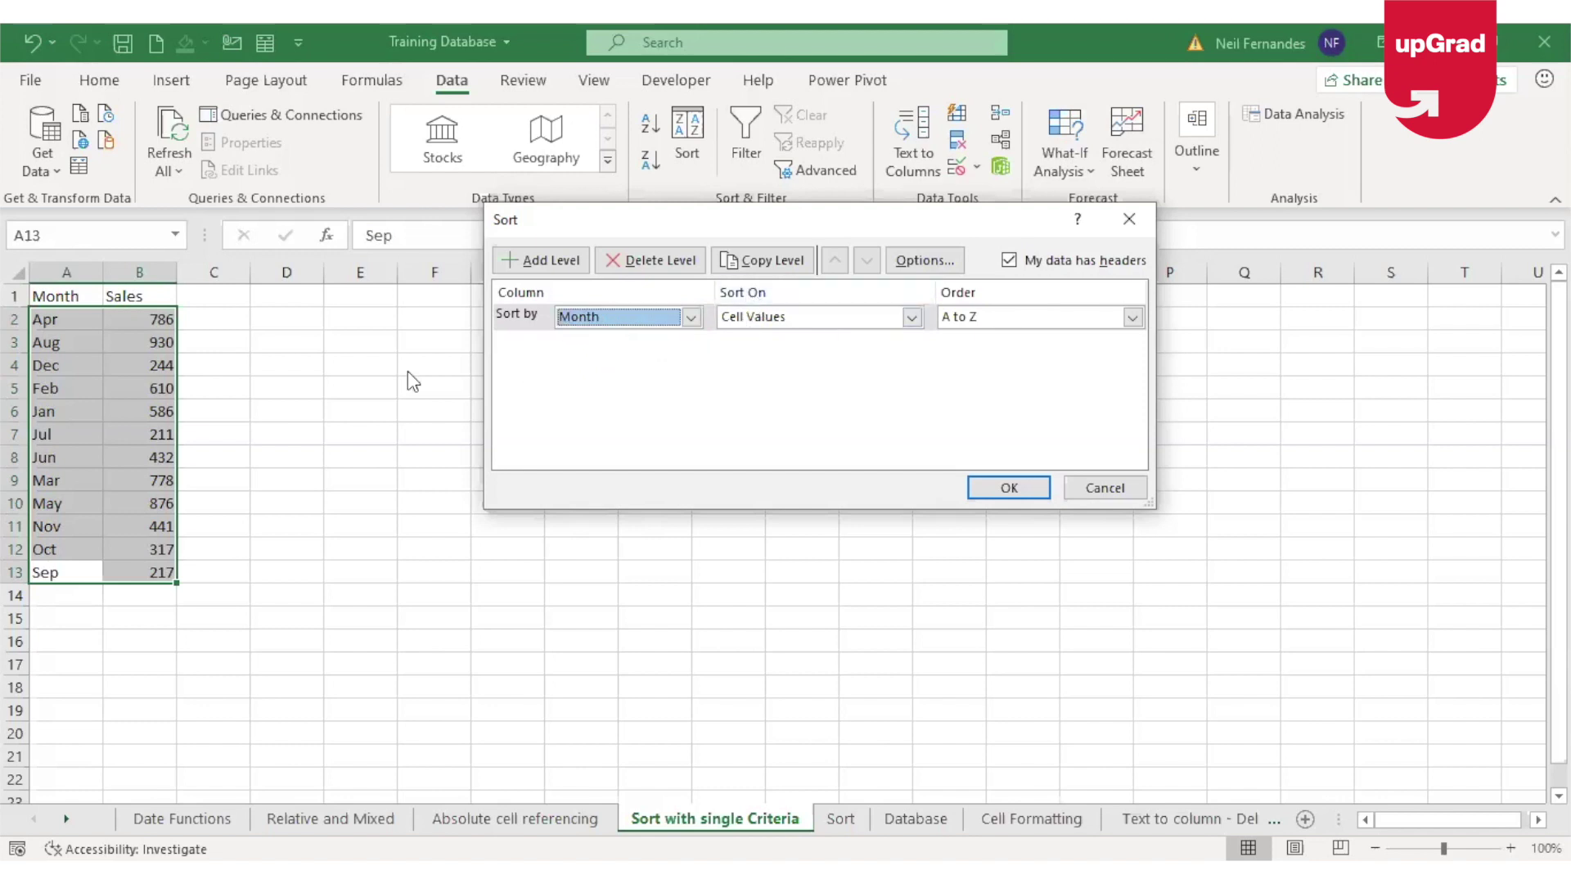
left_click(808, 311)
left_click(808, 311)
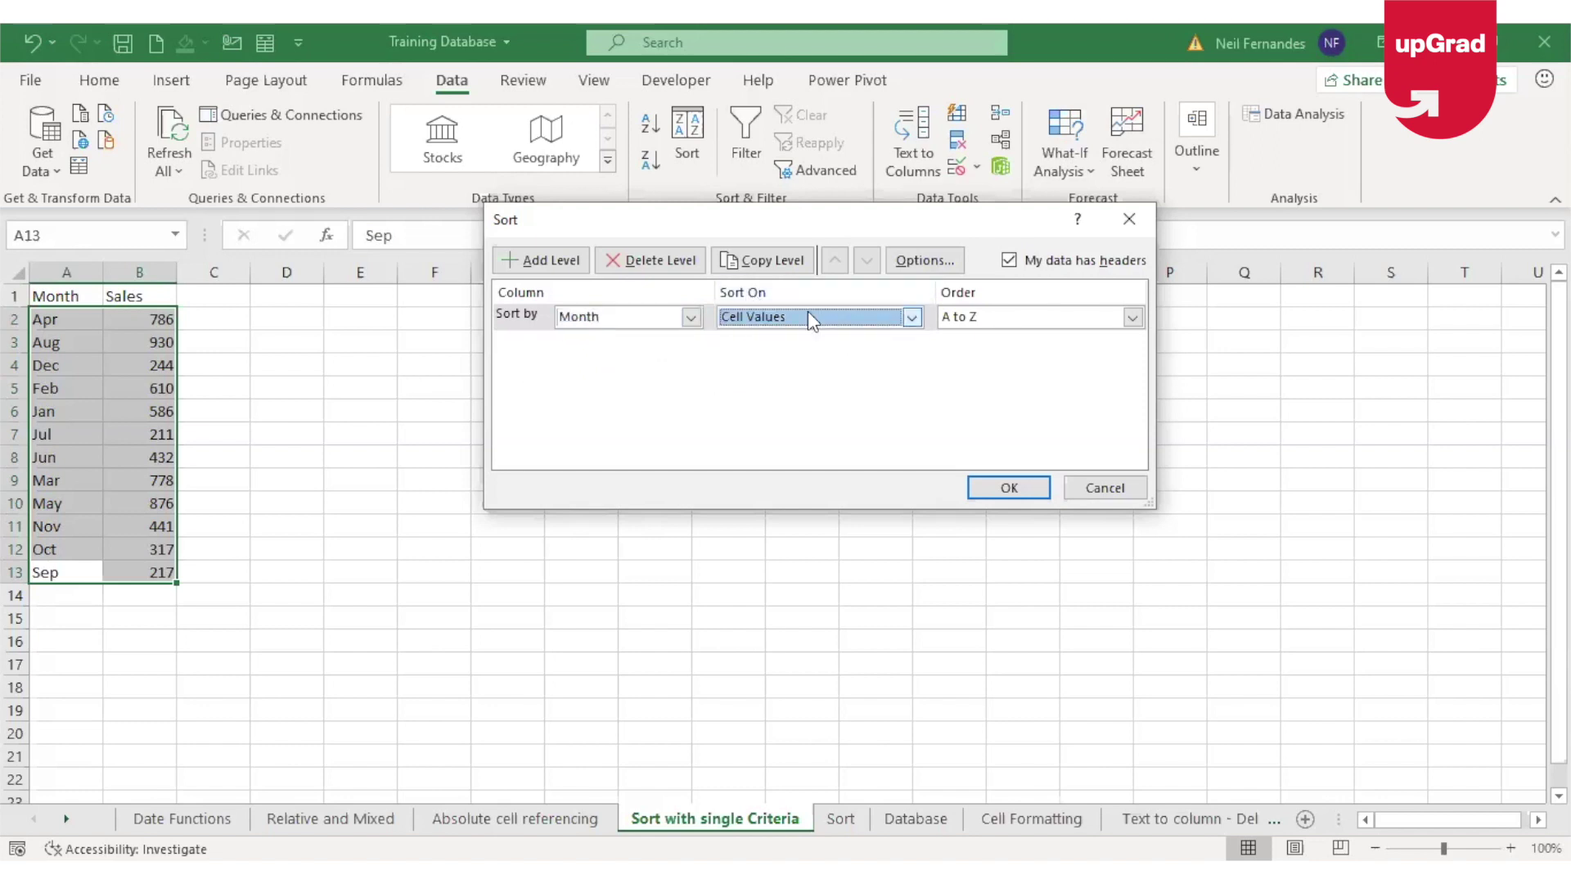
left_click(1003, 325)
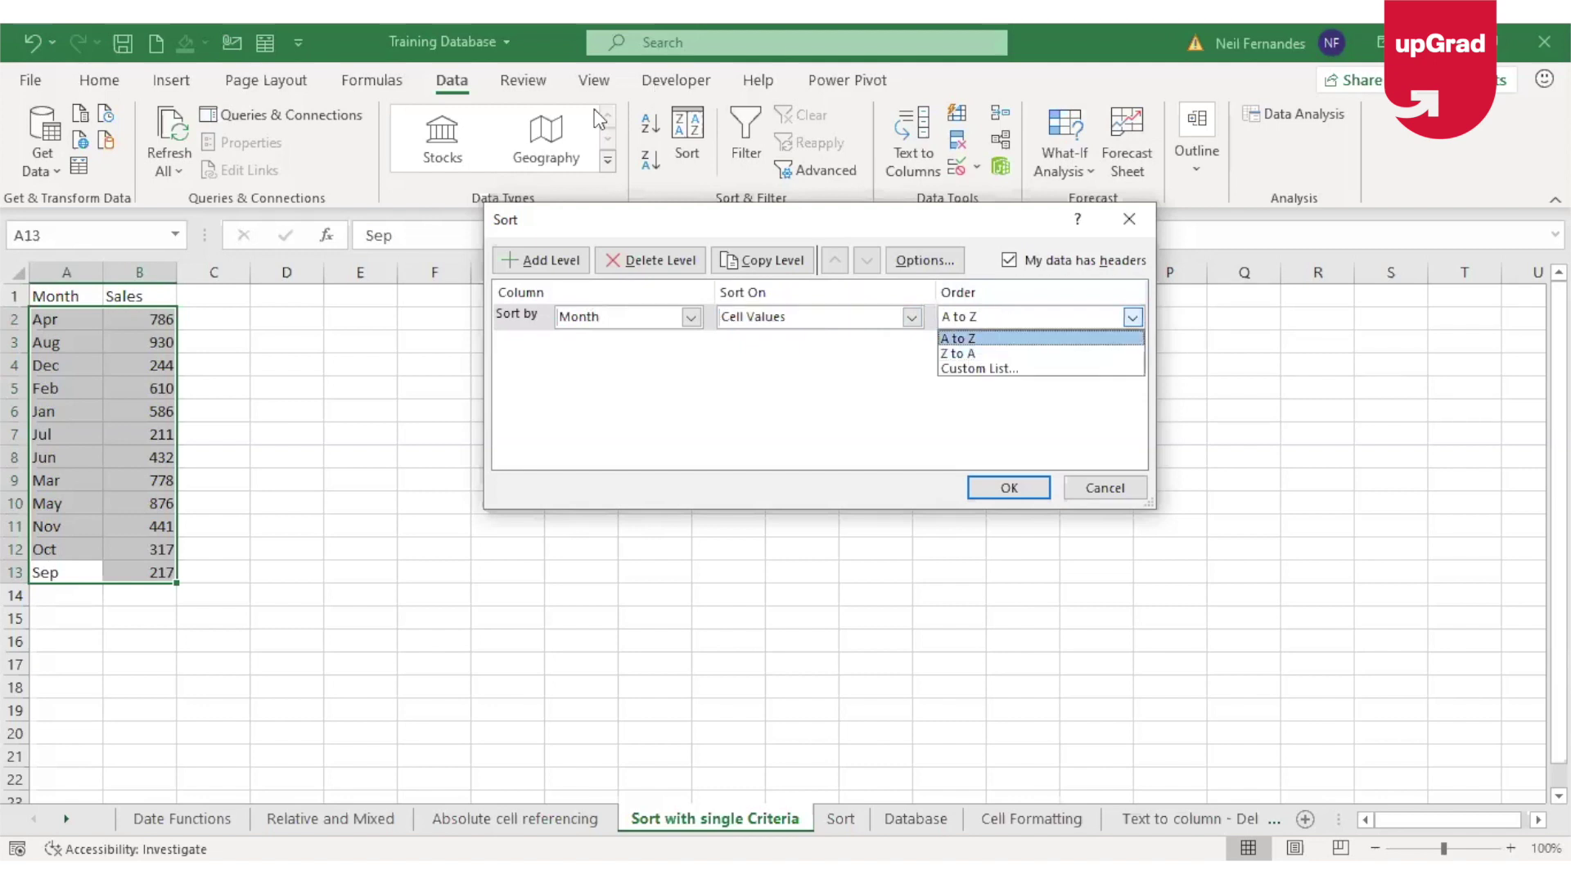
left_click(1013, 369)
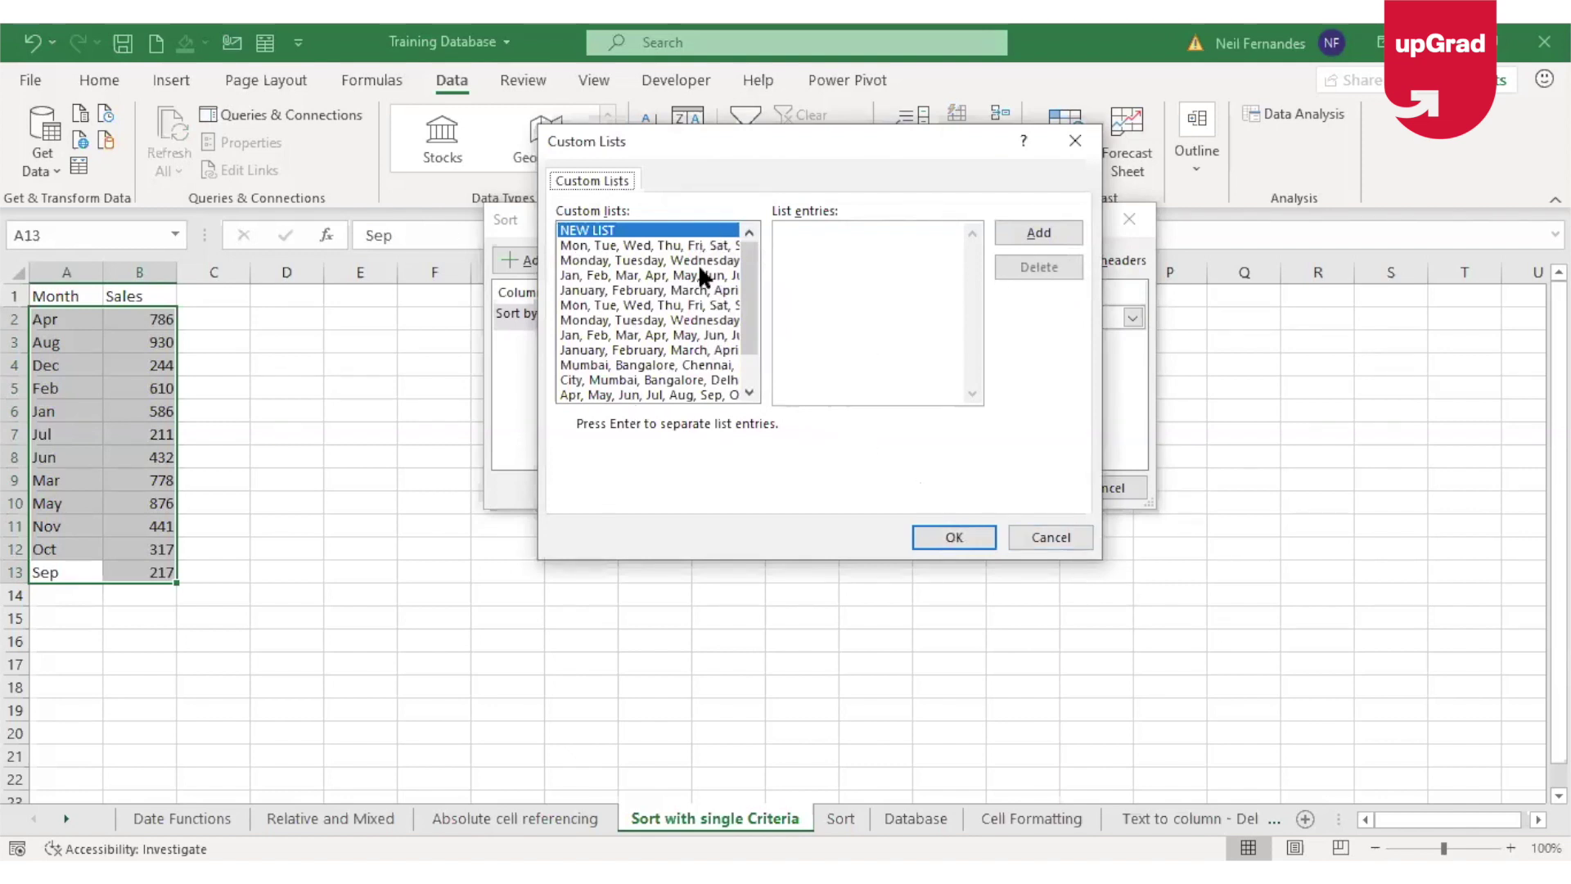
left_click_drag(754, 350, 750, 274)
left_click(600, 335)
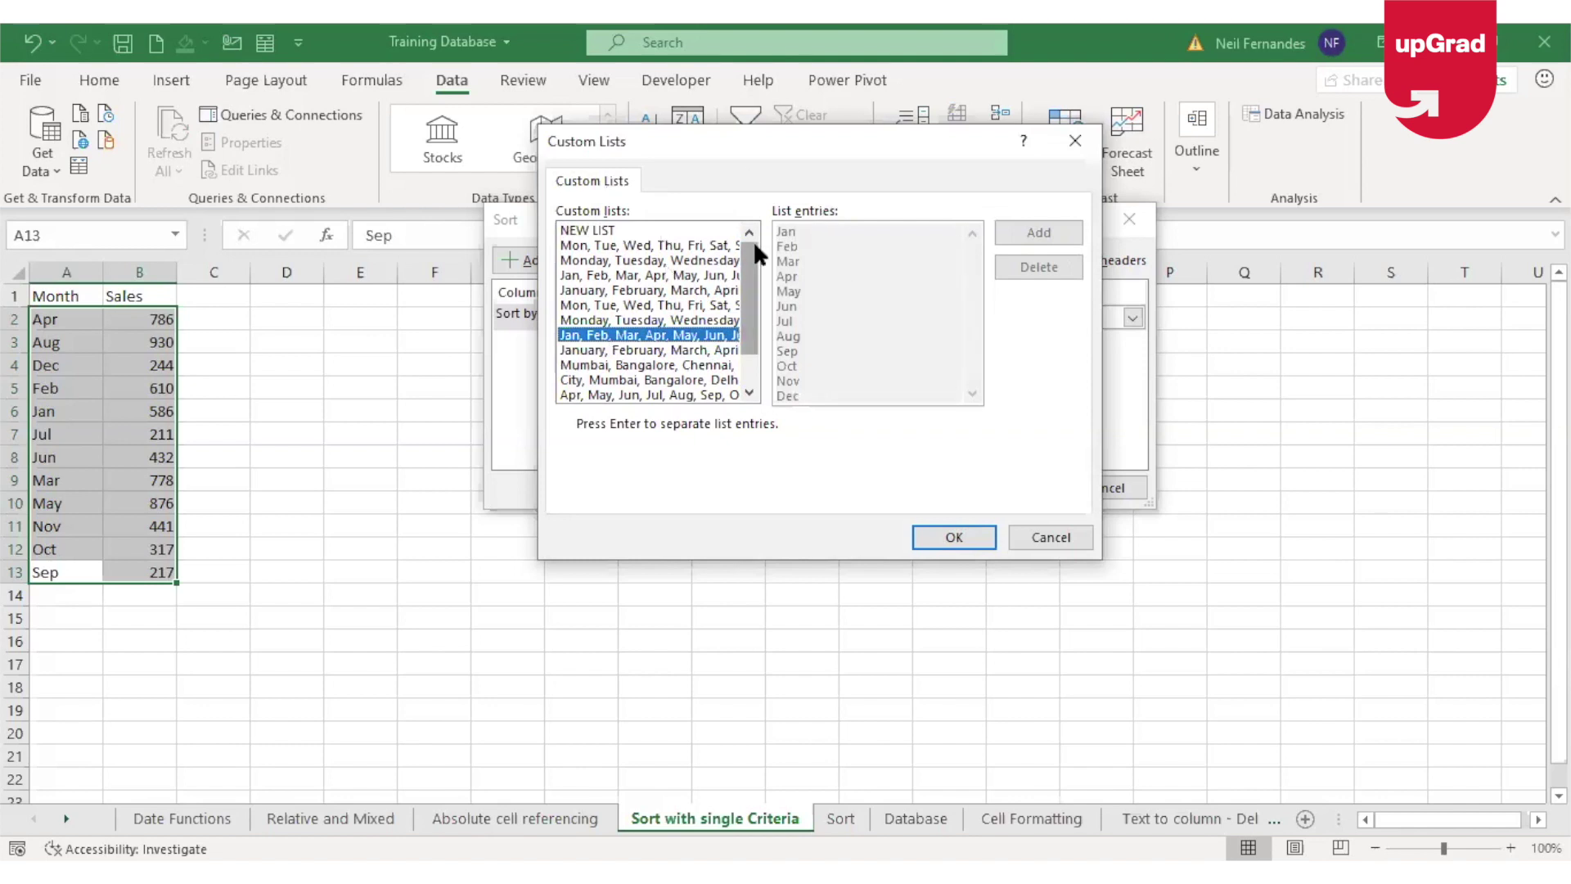
left_click(980, 543)
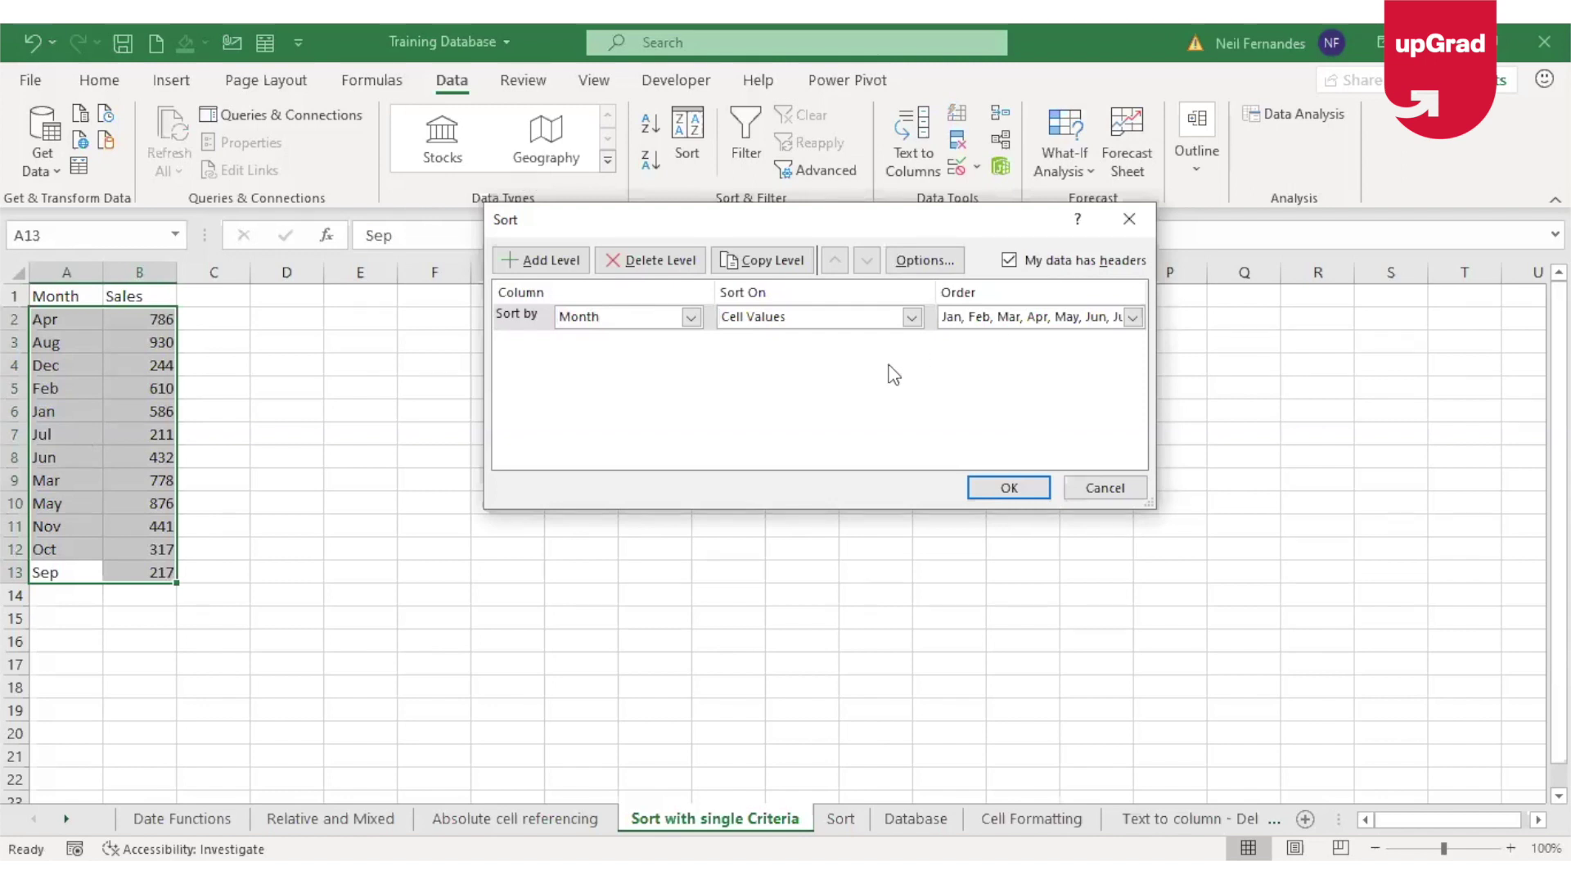
left_click(1028, 319)
left_click(1028, 319)
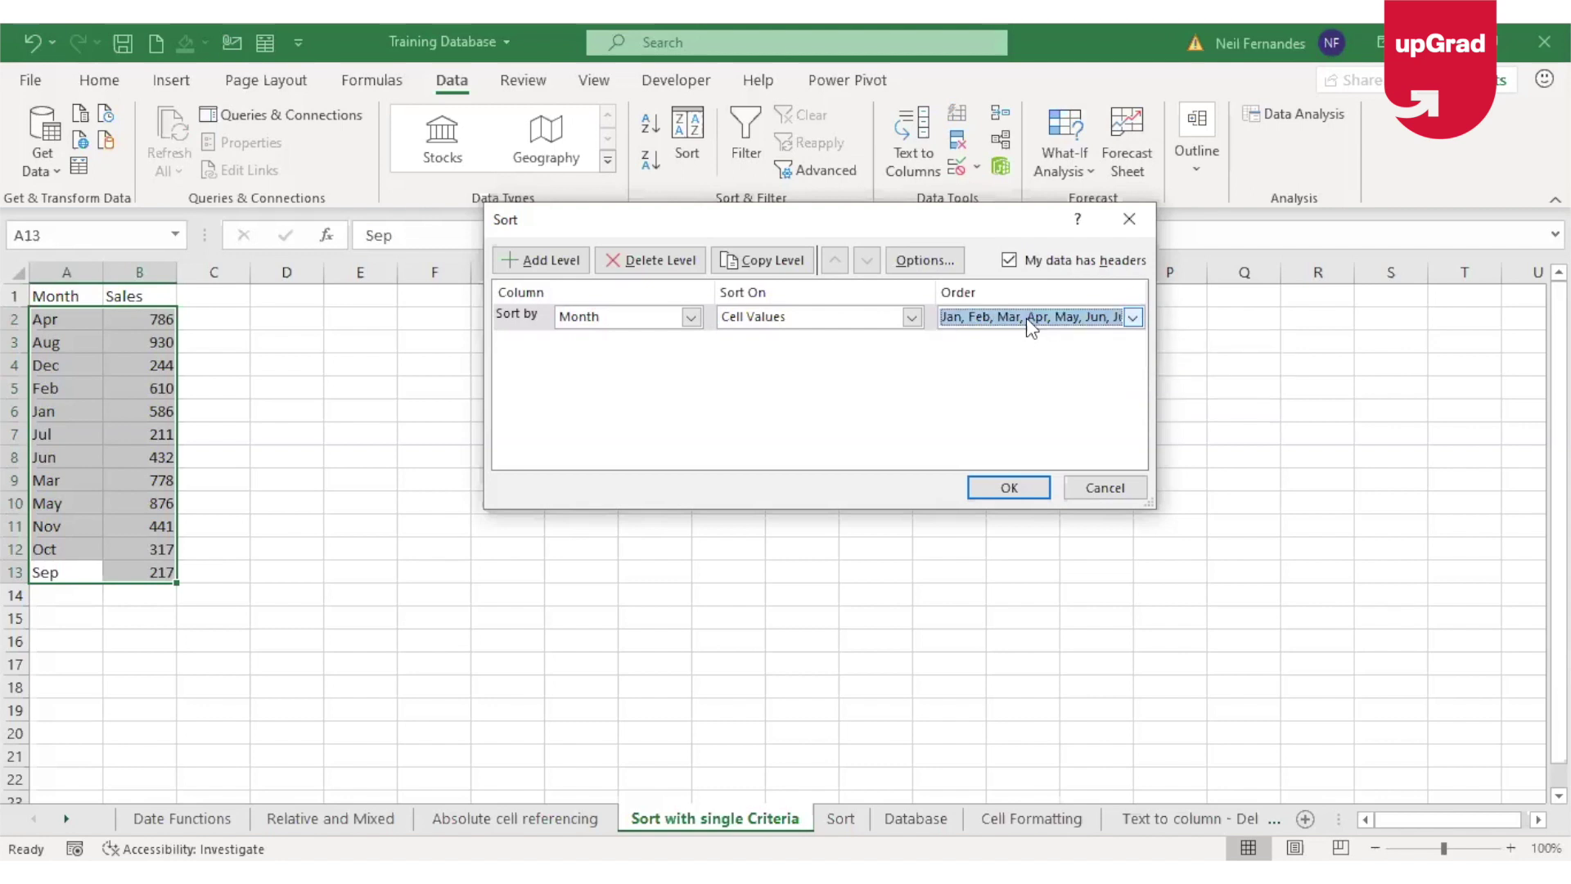
left_click(1008, 488)
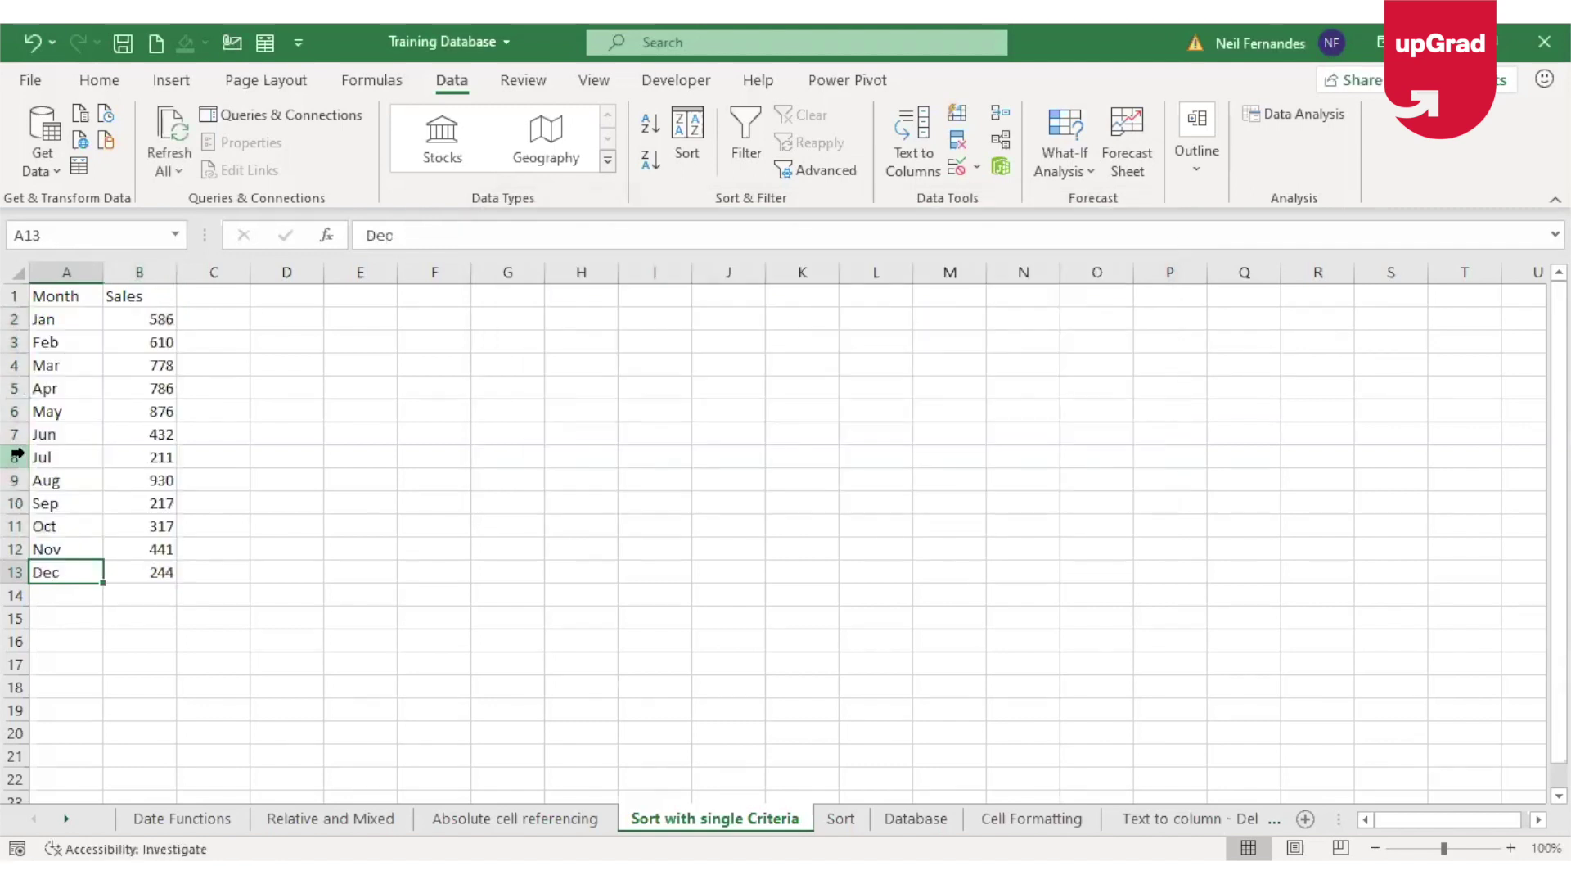
Check the months now run Jan to Dec, then switch to the Sort sheet
left_click(61, 313)
key("Down")
key("Down")
key("Down")
key("Down")
key("Down")
key("Down")
key("Down")
key("Down")
key("Down")
key("Down")
key("Down")
left_click(841, 818)
left_click(142, 453)
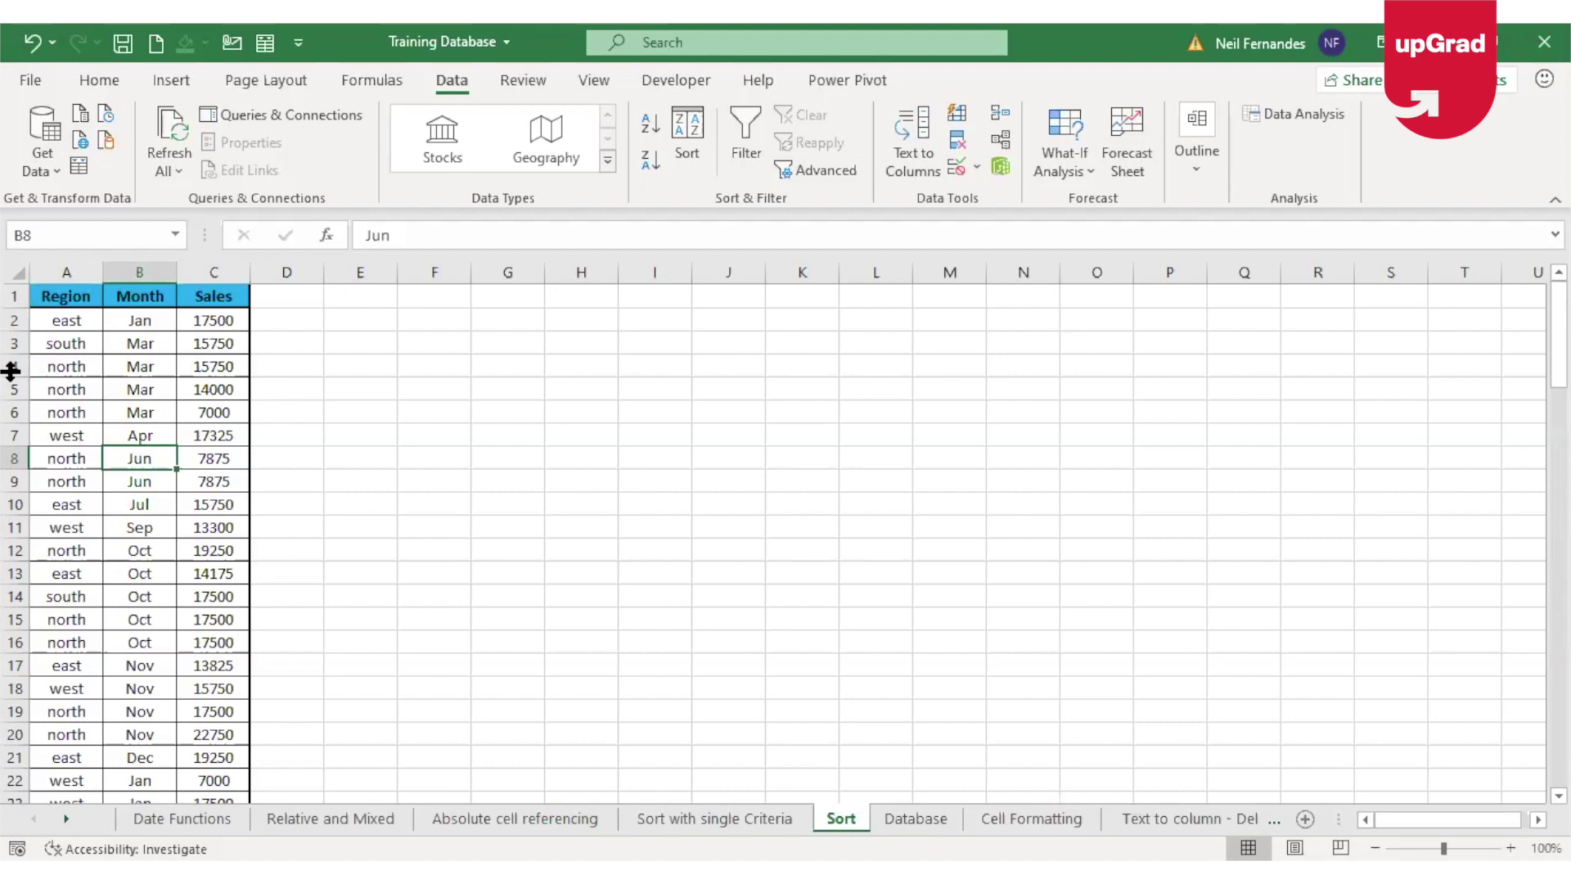
left_click(57, 304)
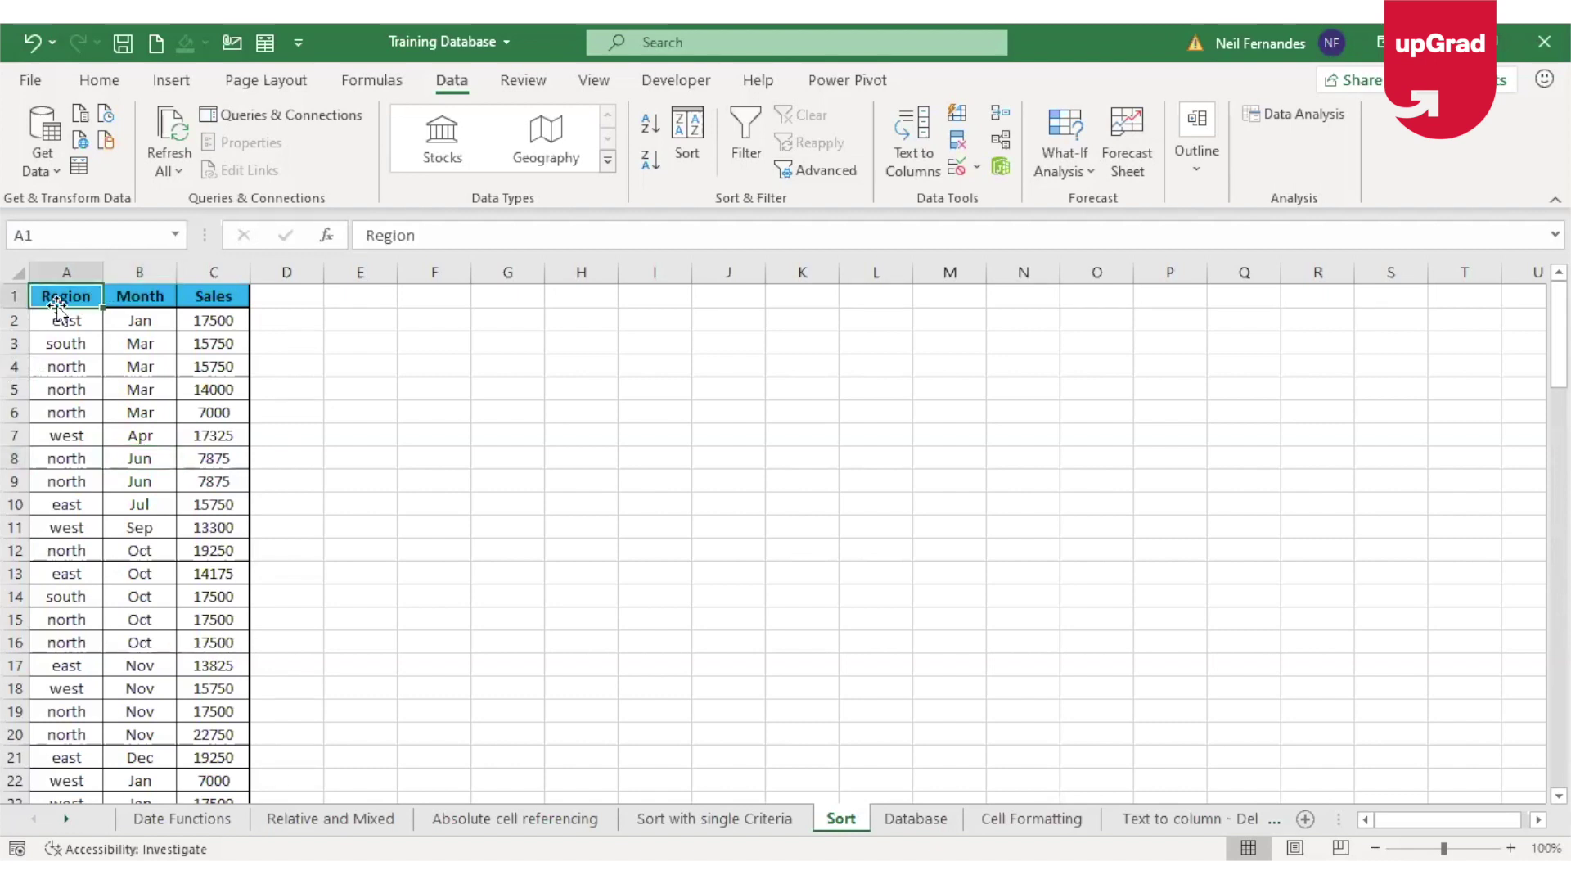
key("Right")
key("Down")
key("Down")
key("Down")
key("Down")
key("Down")
key("Down")
key("Down")
key("Up")
key("Up")
key("Up")
key("Up")
key("Up")
key("Up")
key("Up")
key("Right")
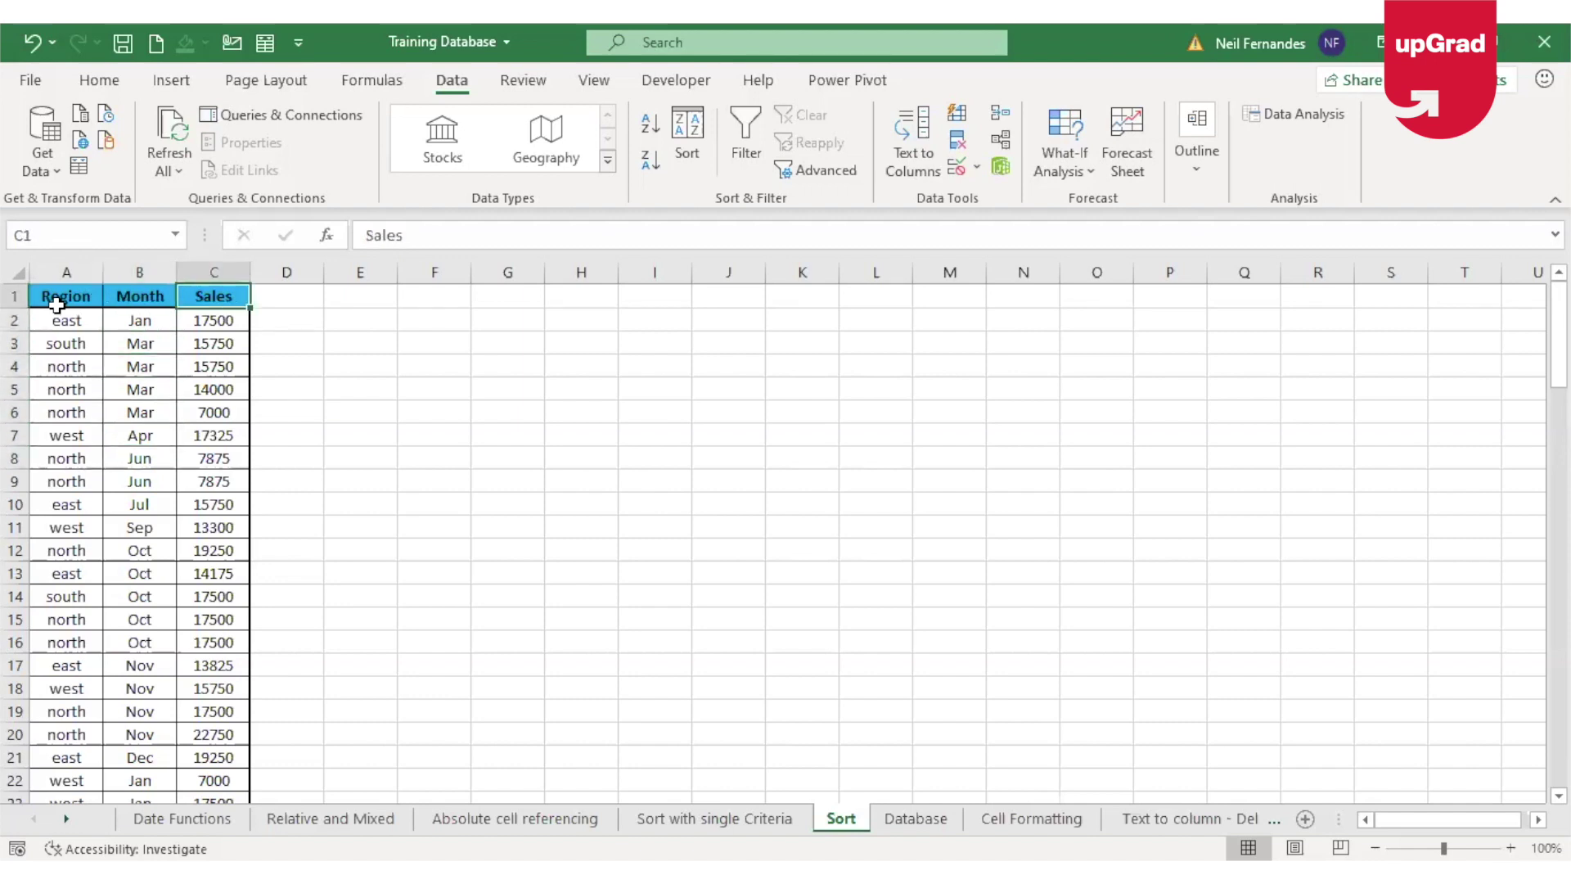
left_click(97, 320)
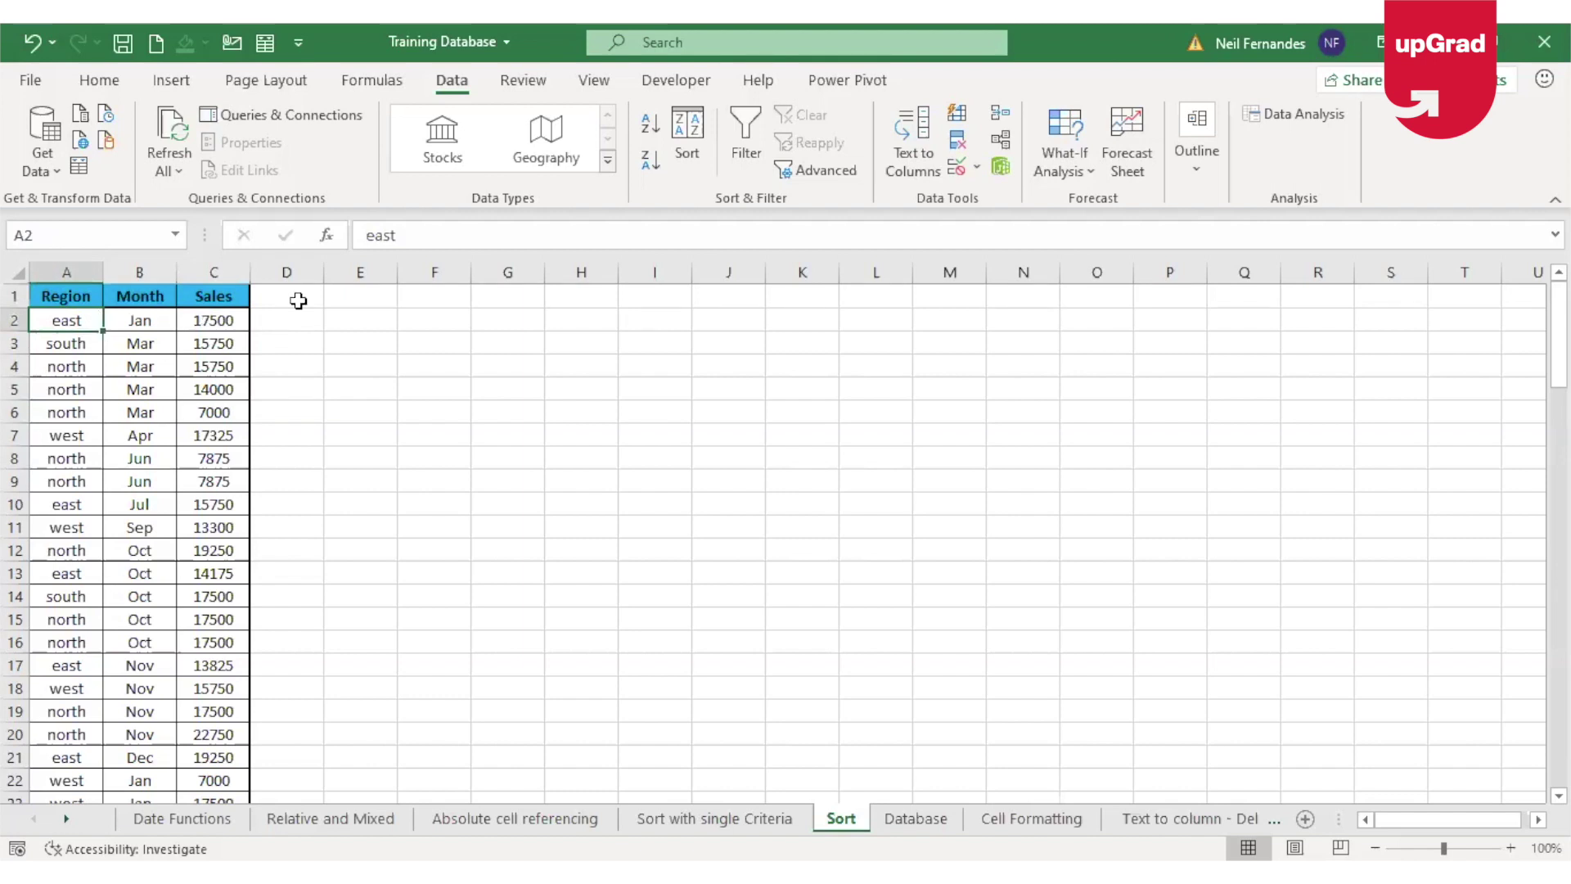
left_click(59, 296)
left_click(54, 410)
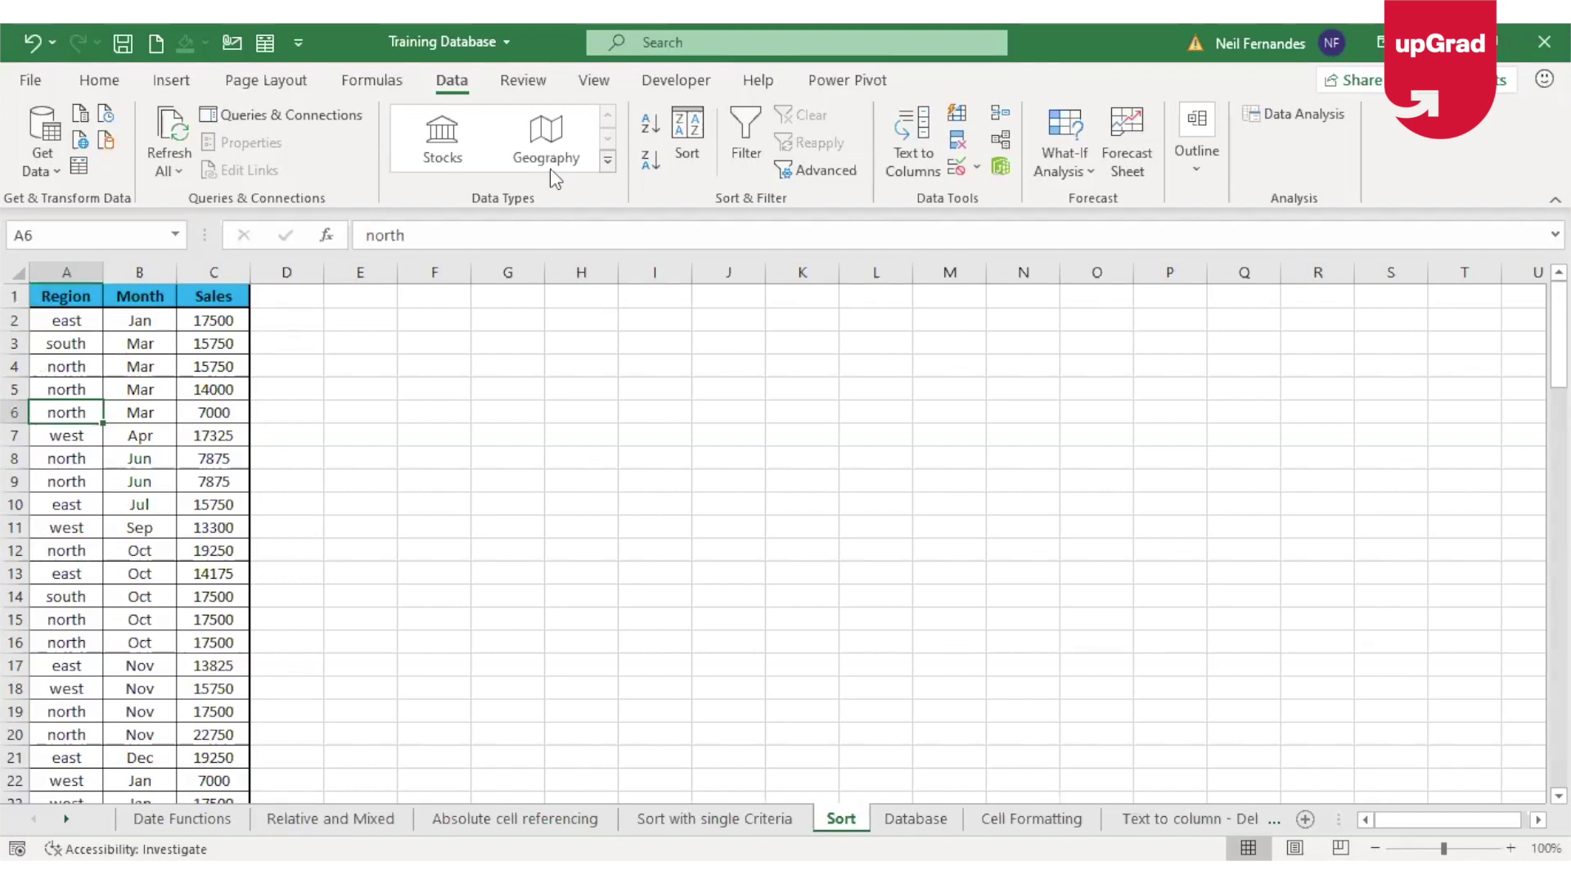
left_click(651, 121)
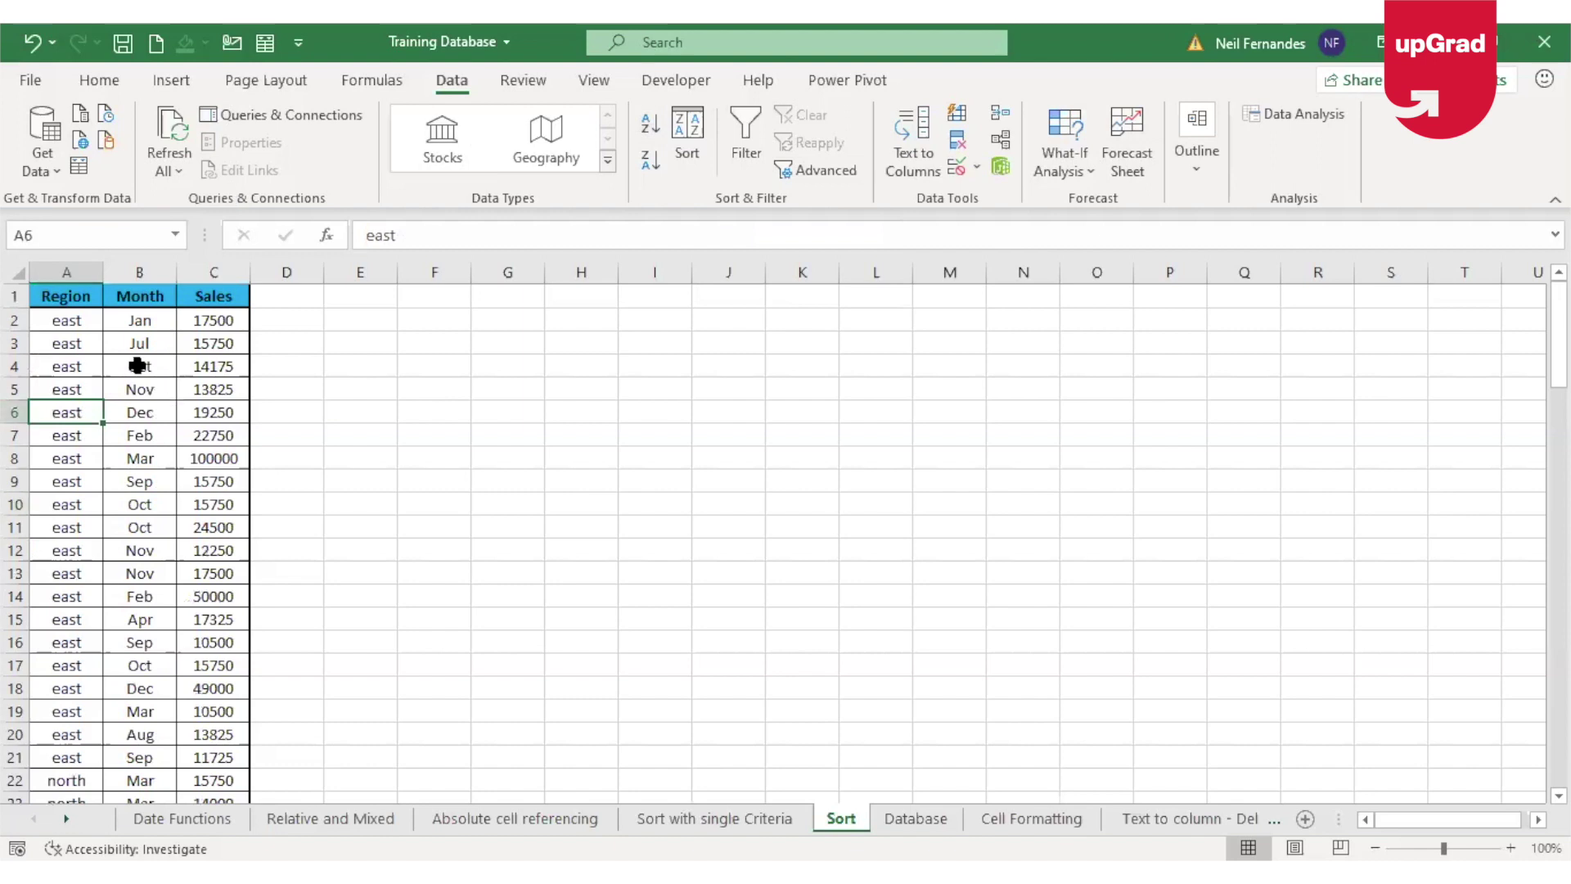
left_click(87, 338)
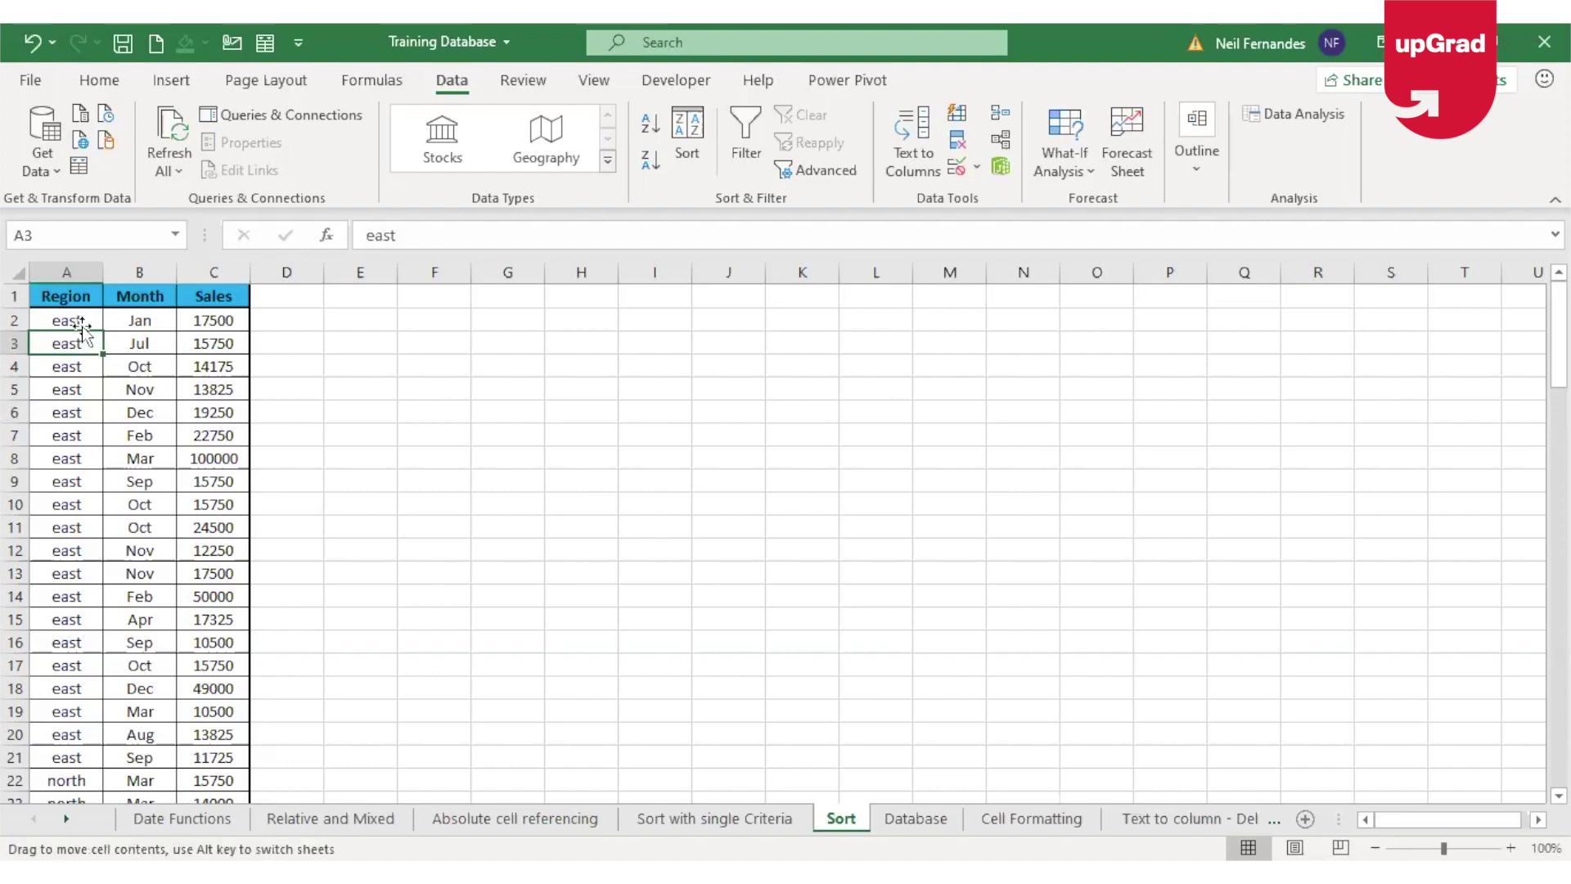
left_click(138, 322)
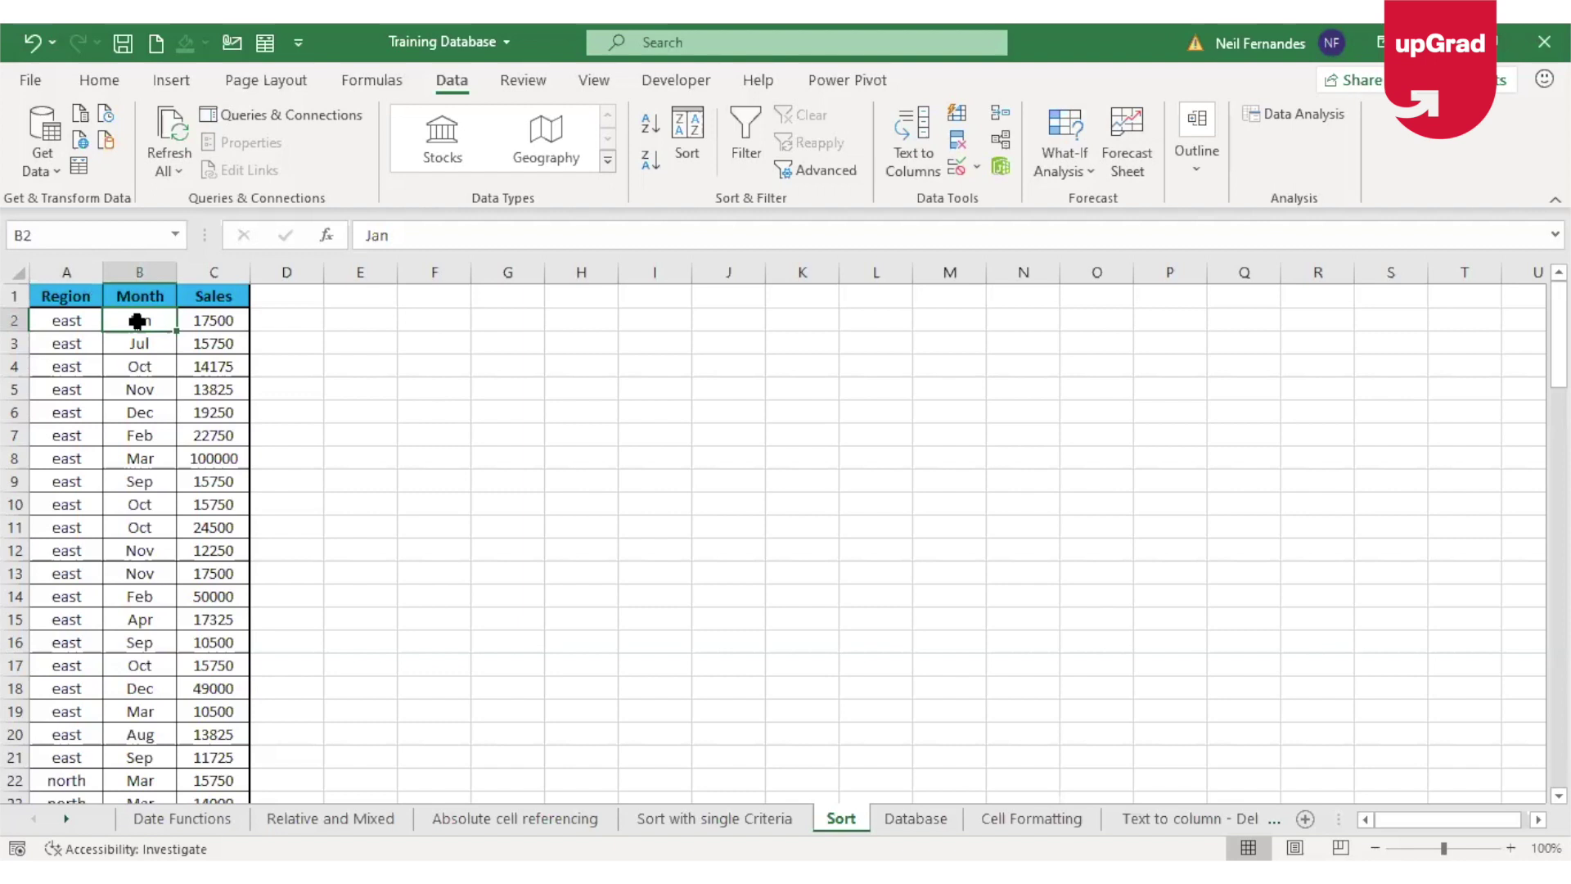
left_click(45, 318)
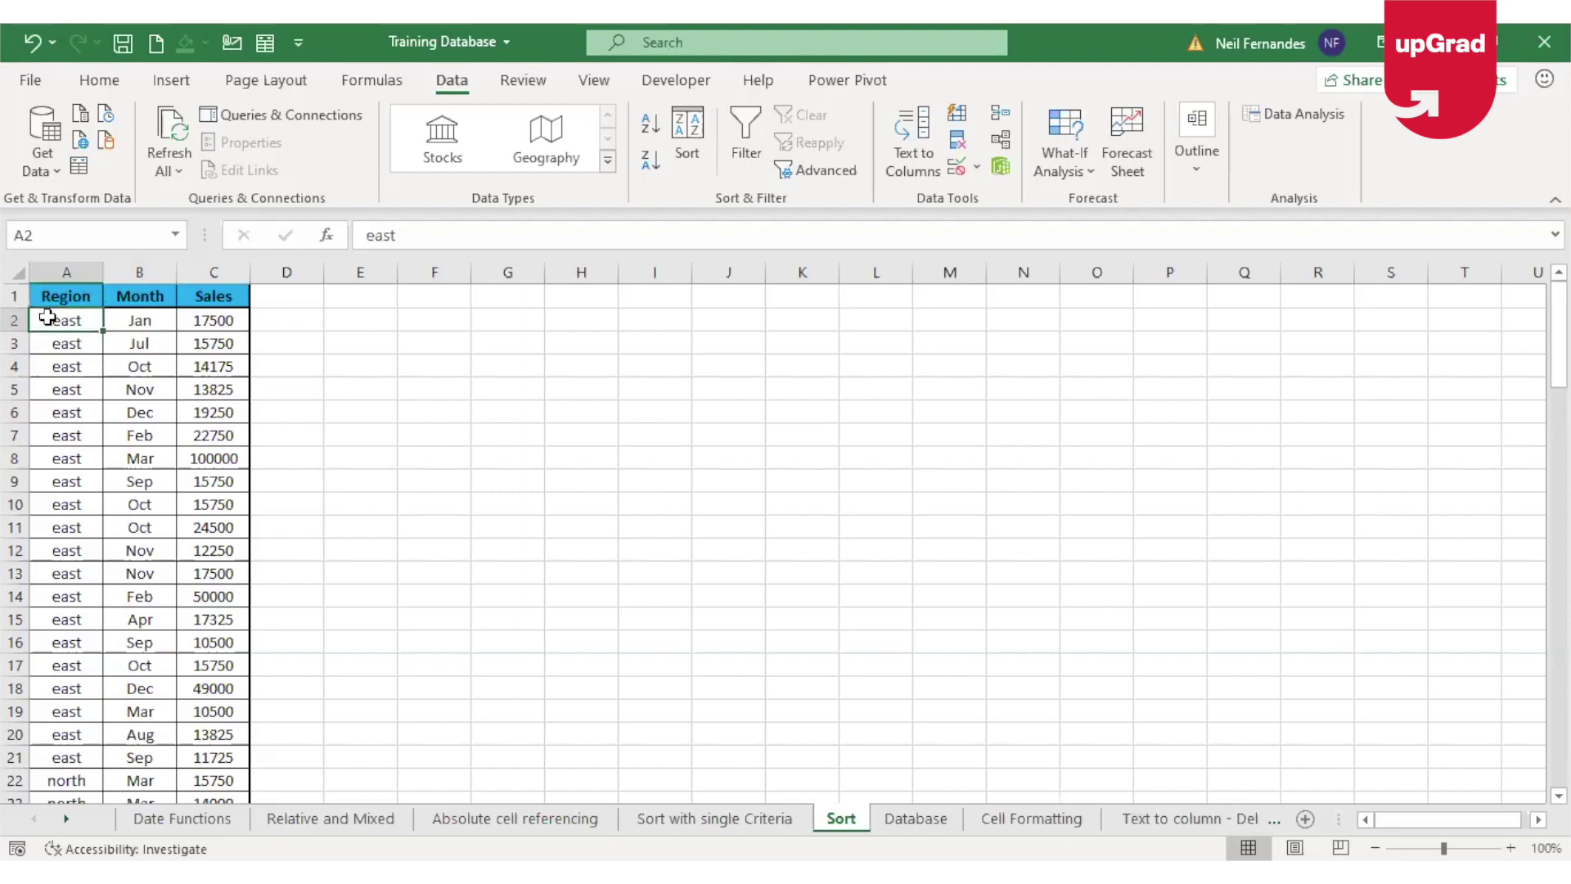
left_click(153, 317)
key("Down")
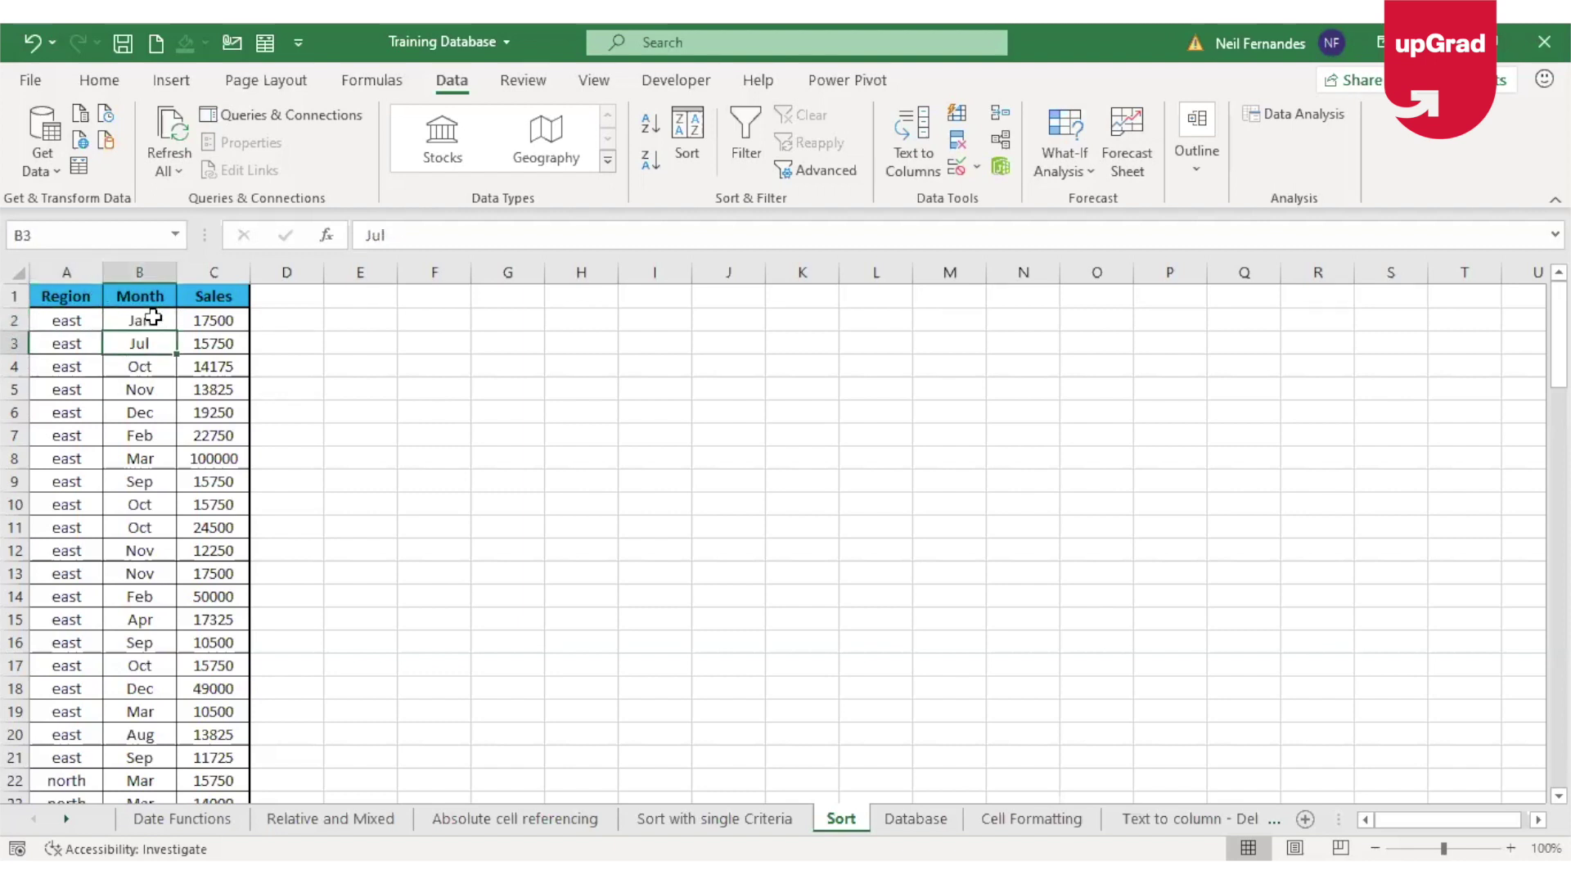
key("Down")
key("Down")
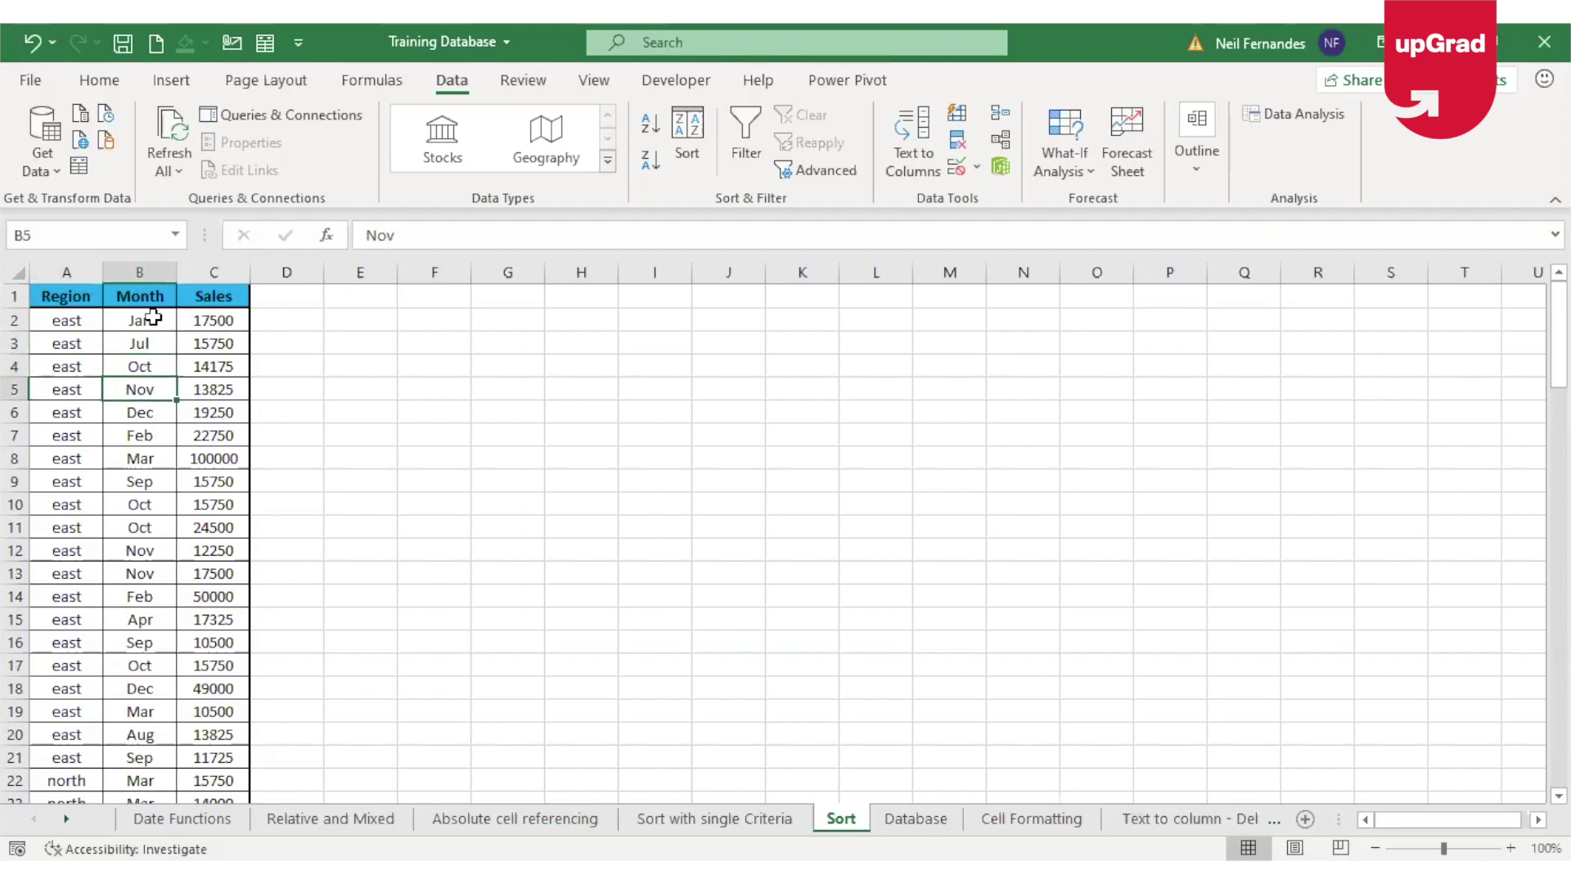
key("Down")
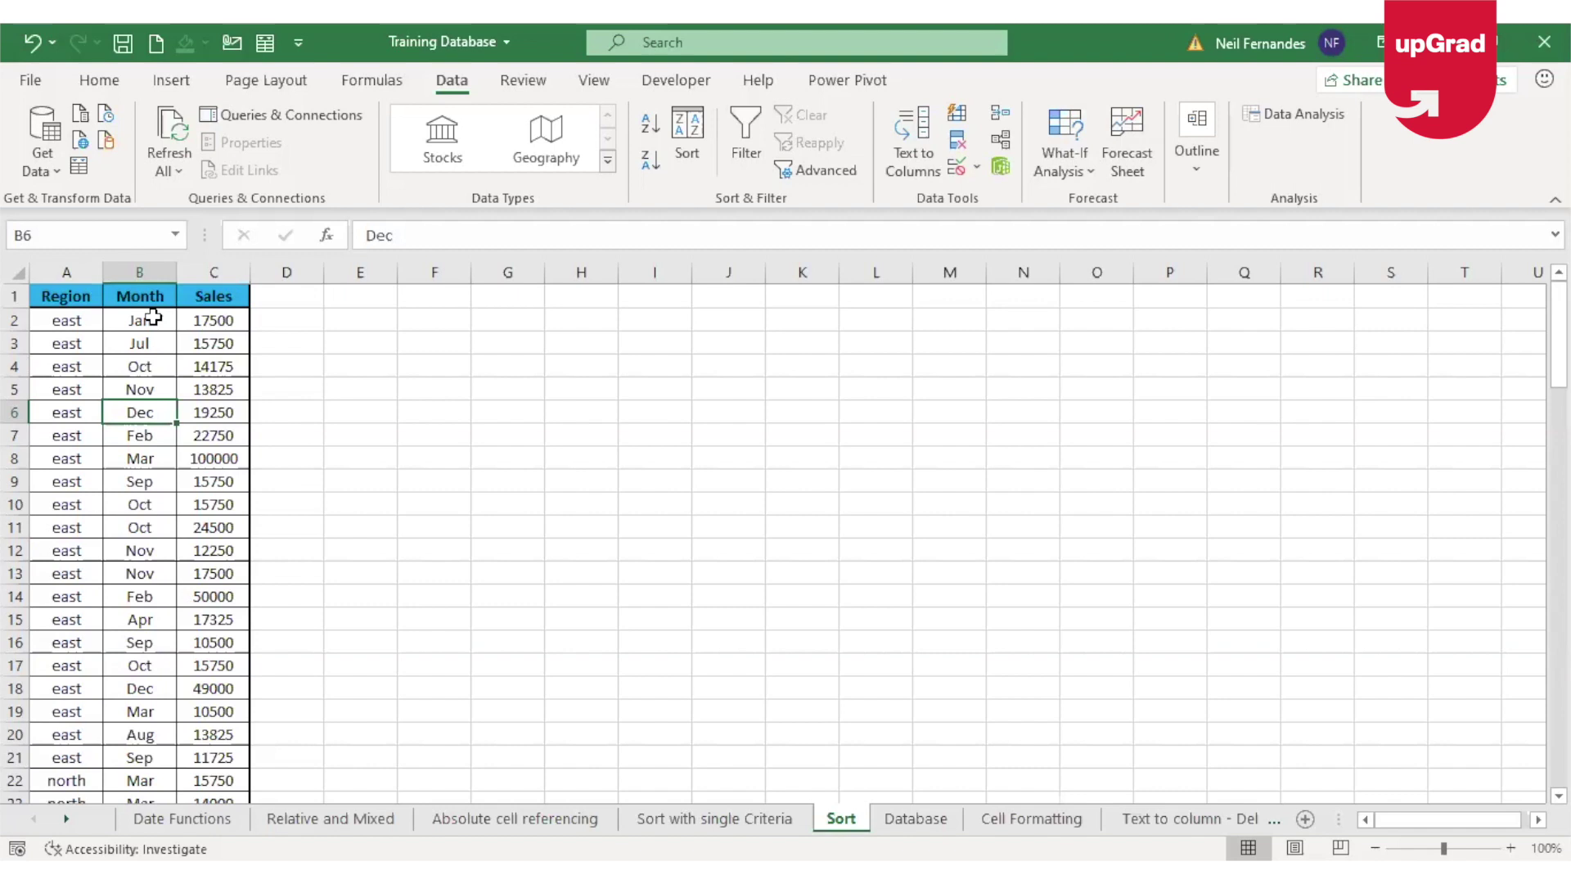
left_click(162, 366)
left_click(73, 321)
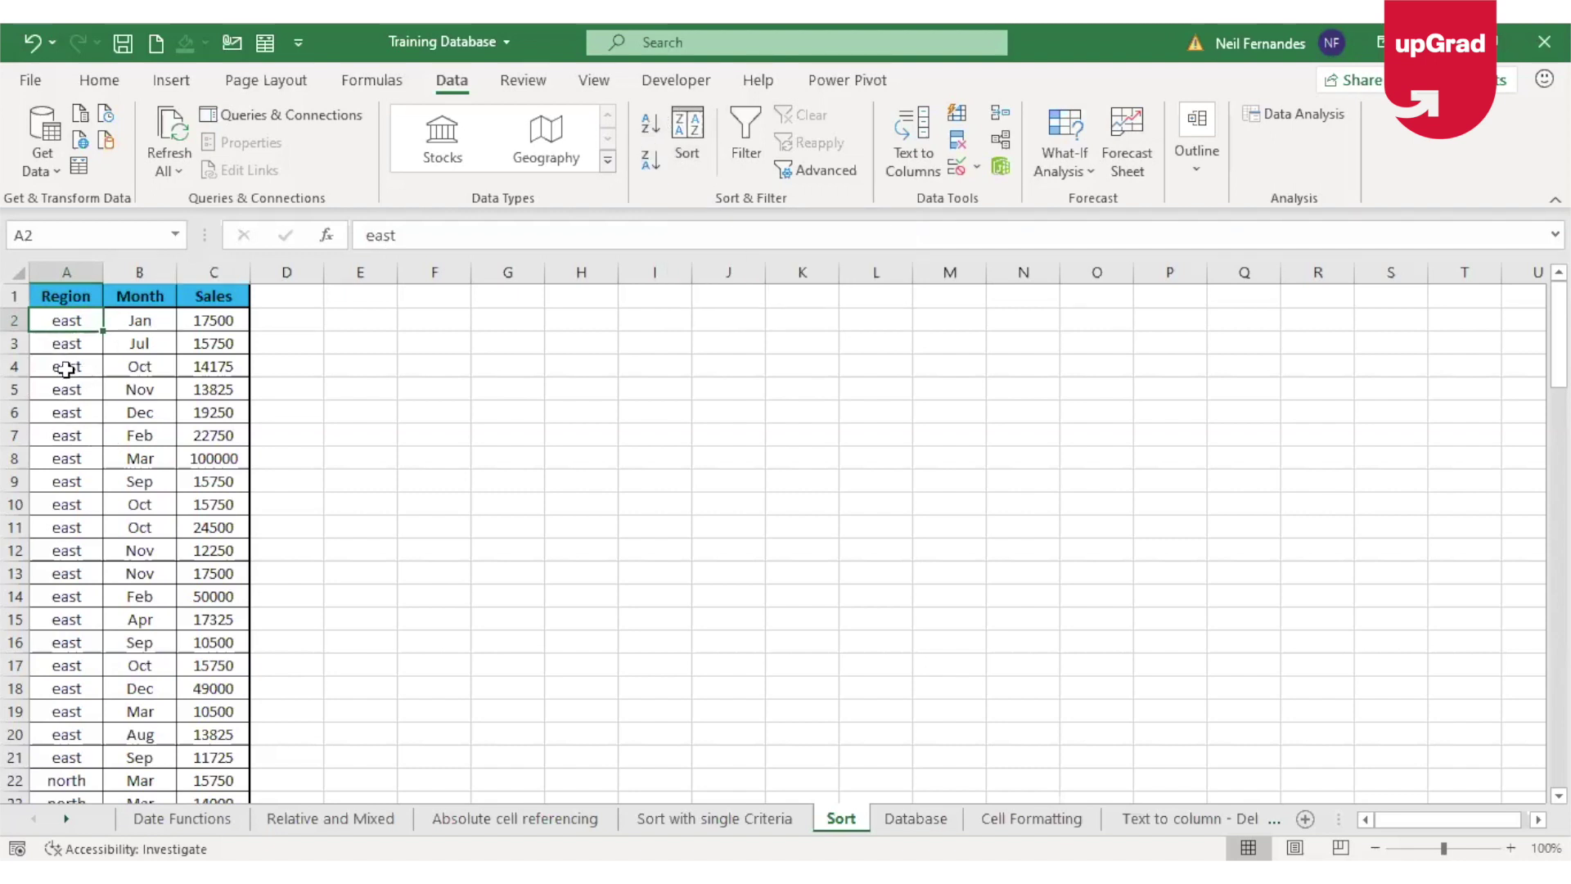
Add a second sort level on Month using the Jan, Feb, Mar custom list, after Region
left_click(695, 145)
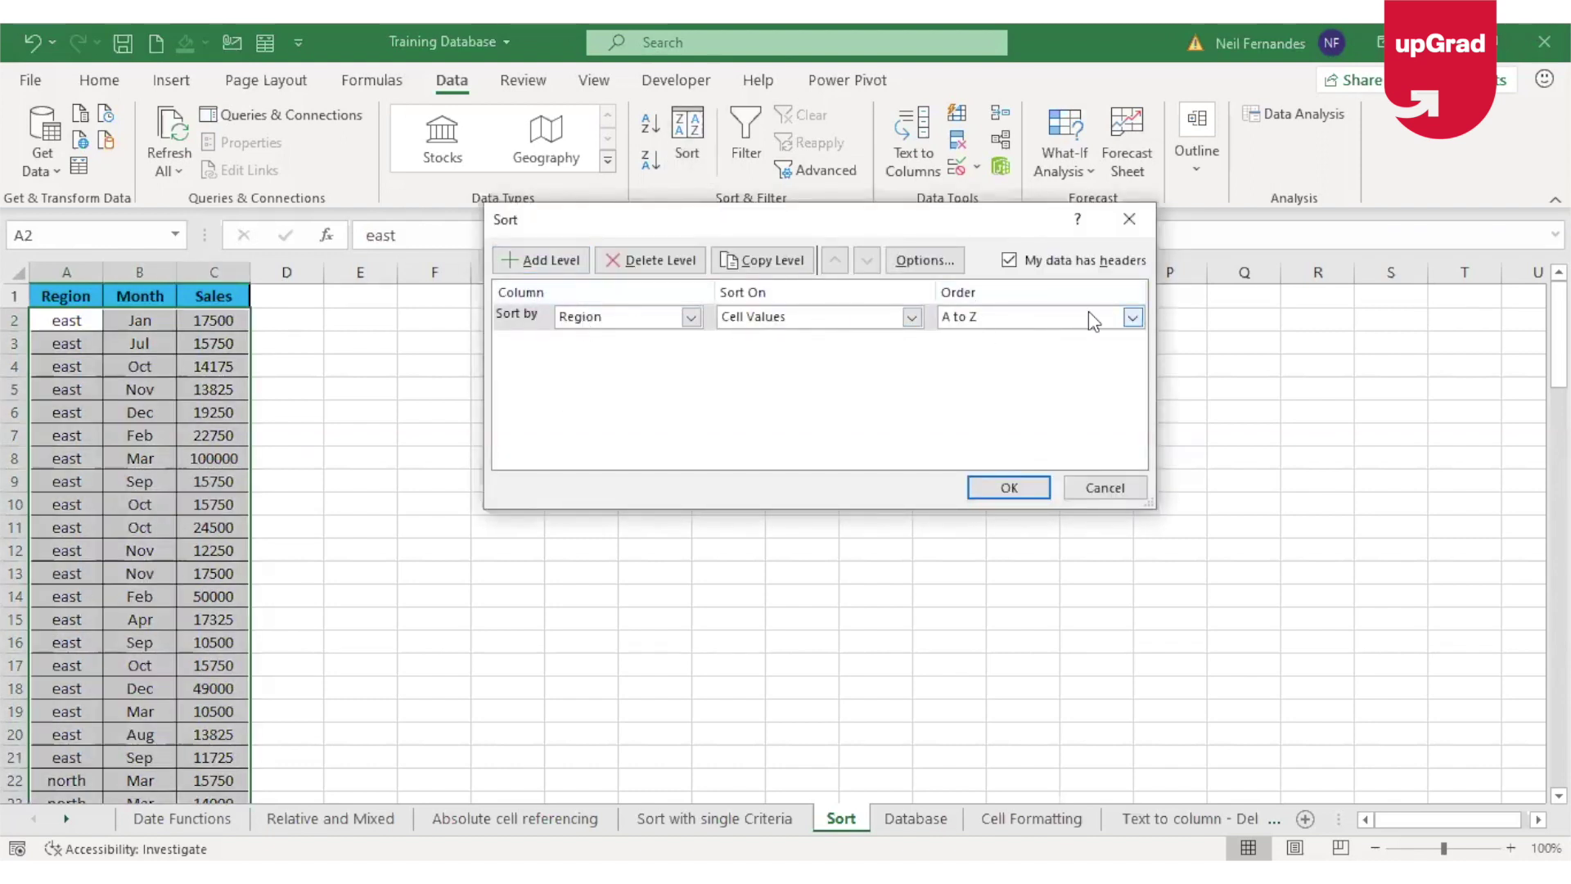
left_click(557, 268)
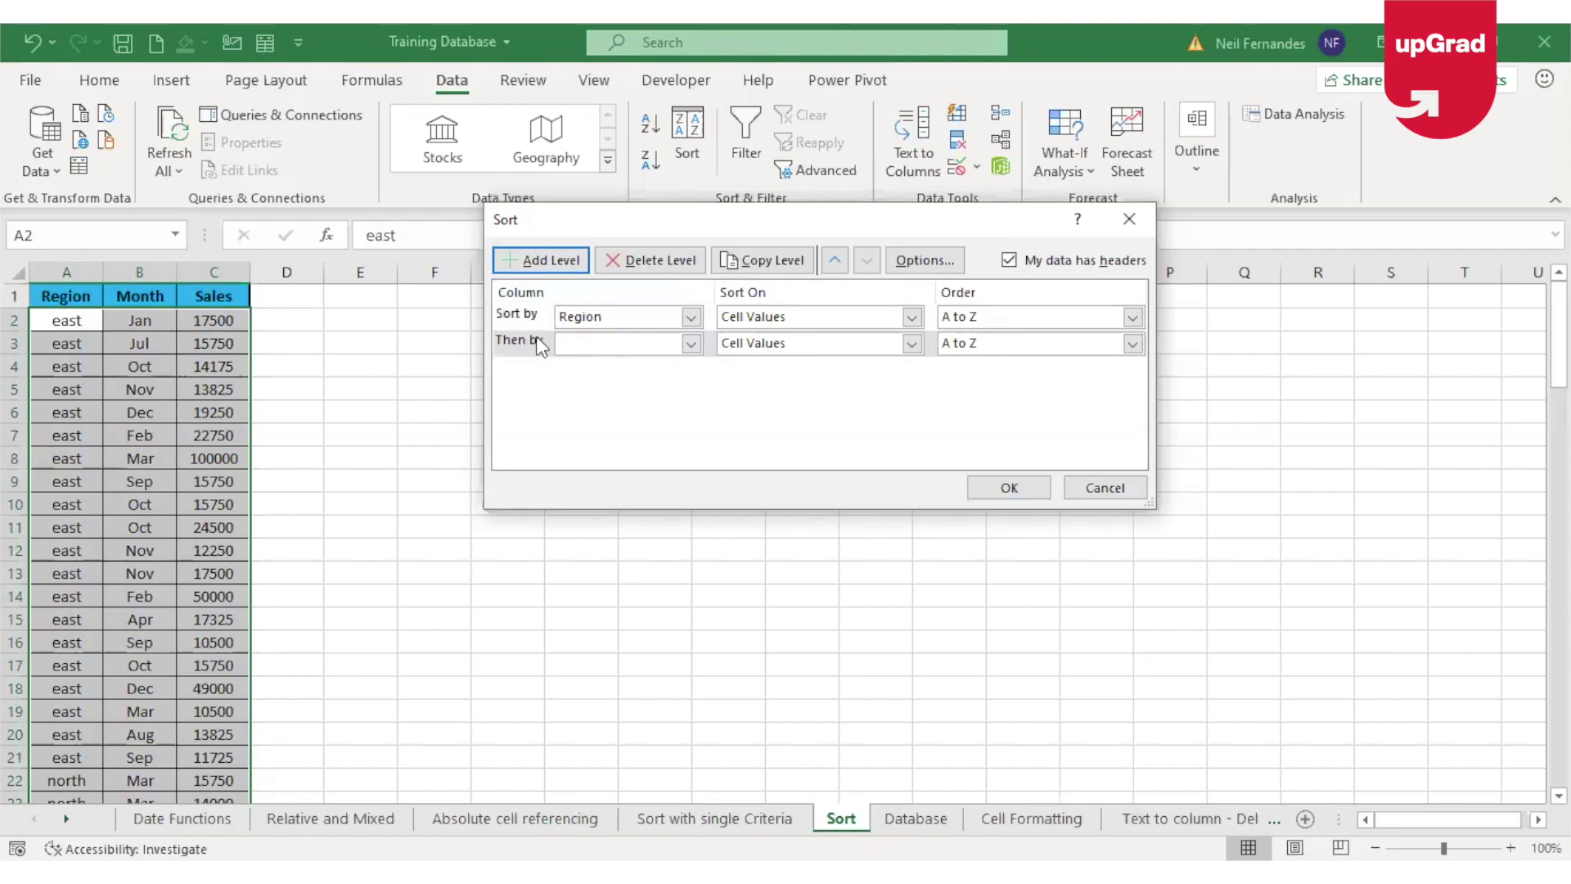
left_click(600, 342)
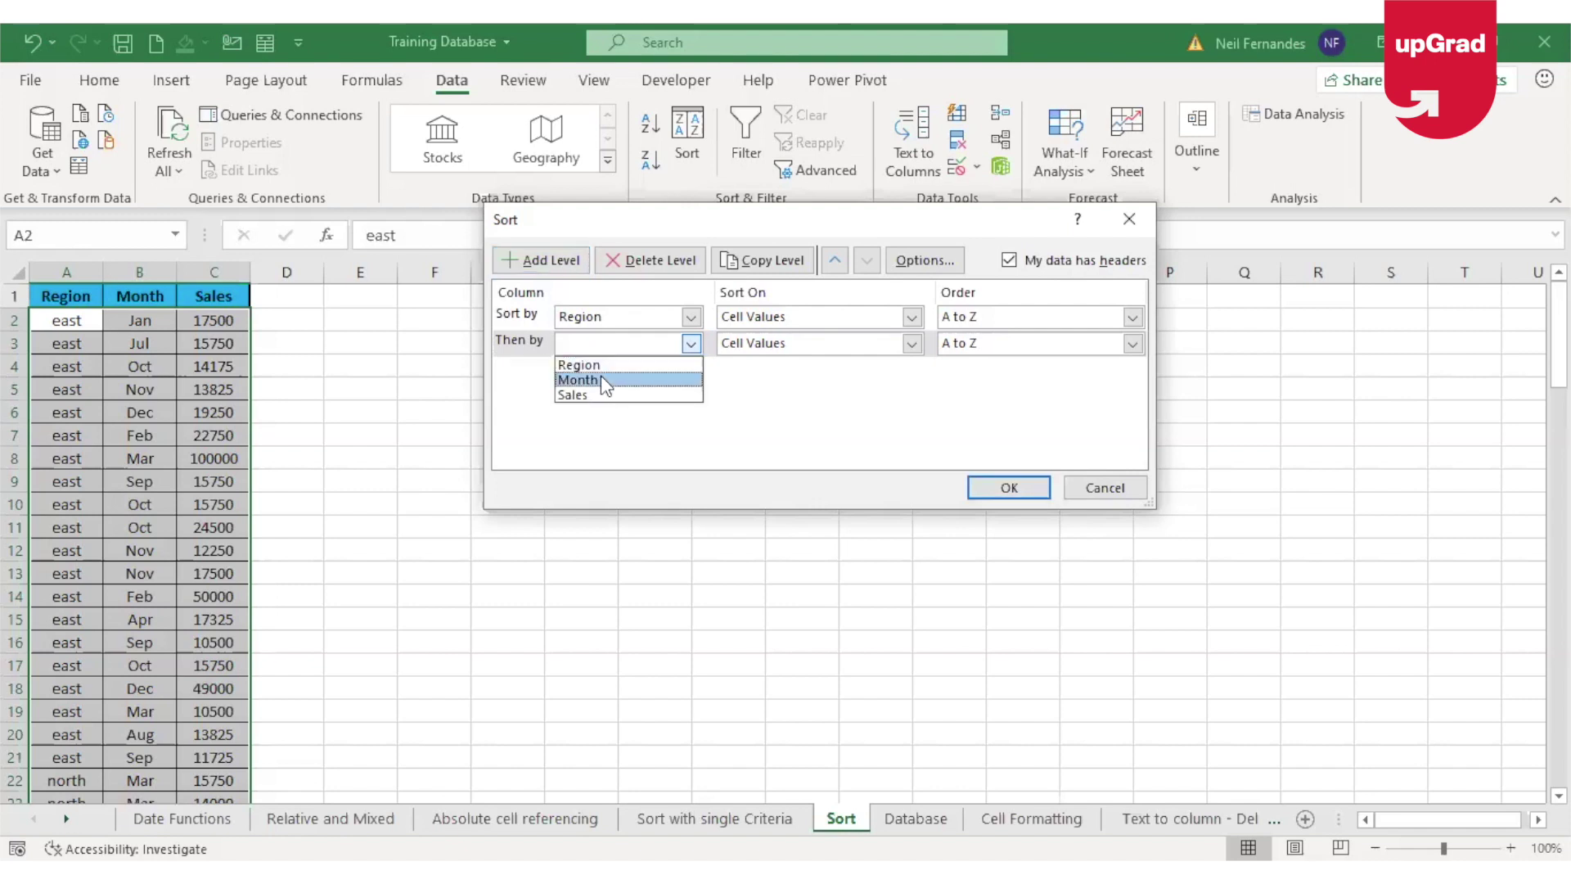
left_click(601, 378)
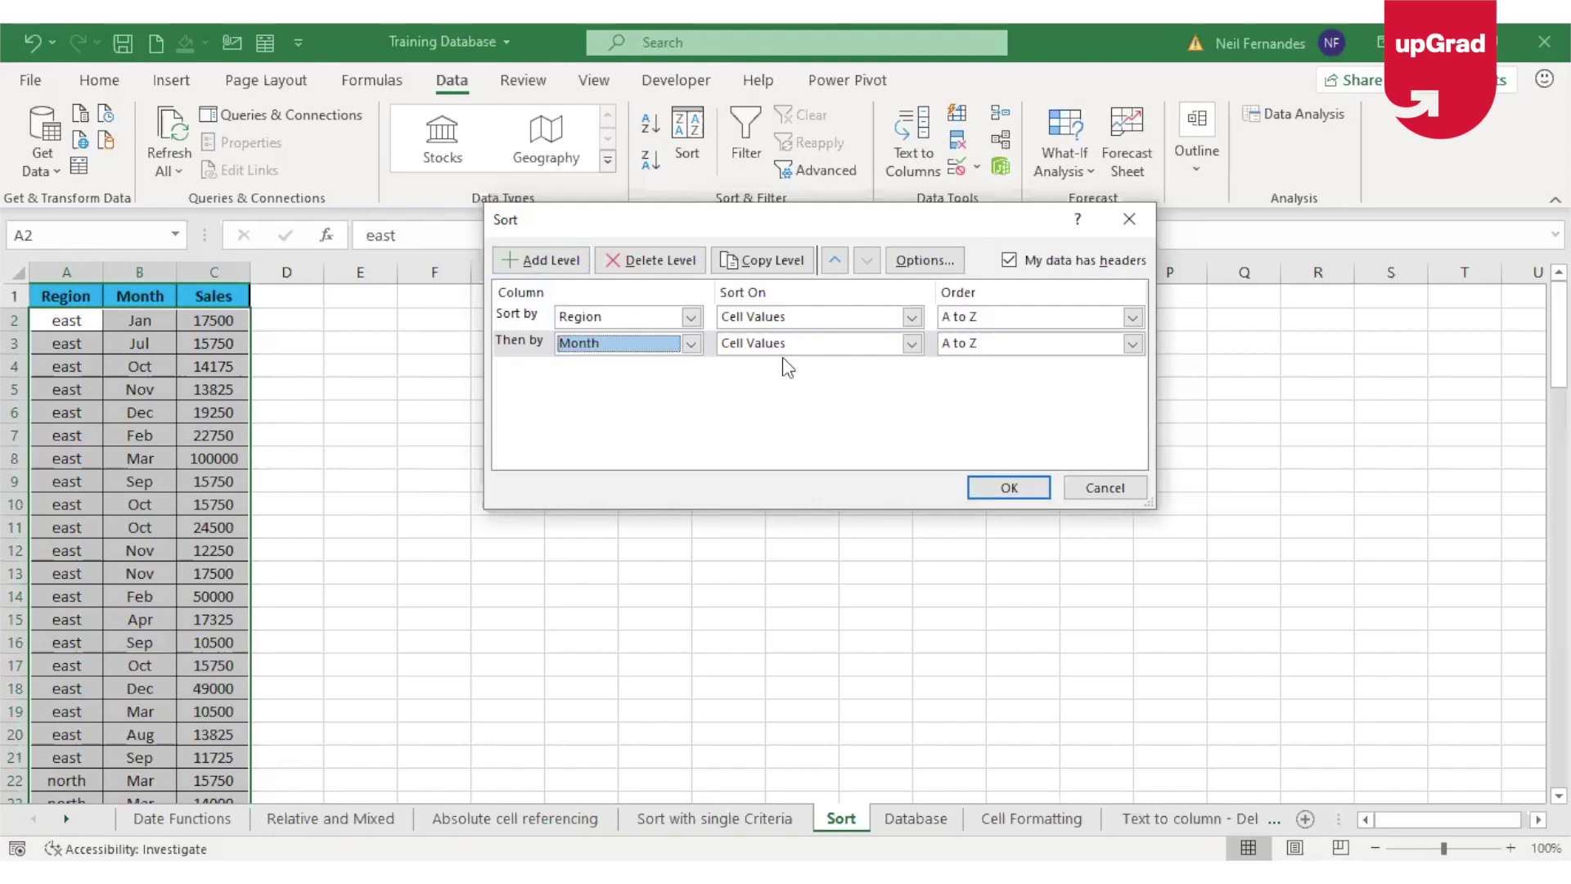
left_click(1005, 346)
left_click(990, 397)
left_click(584, 335)
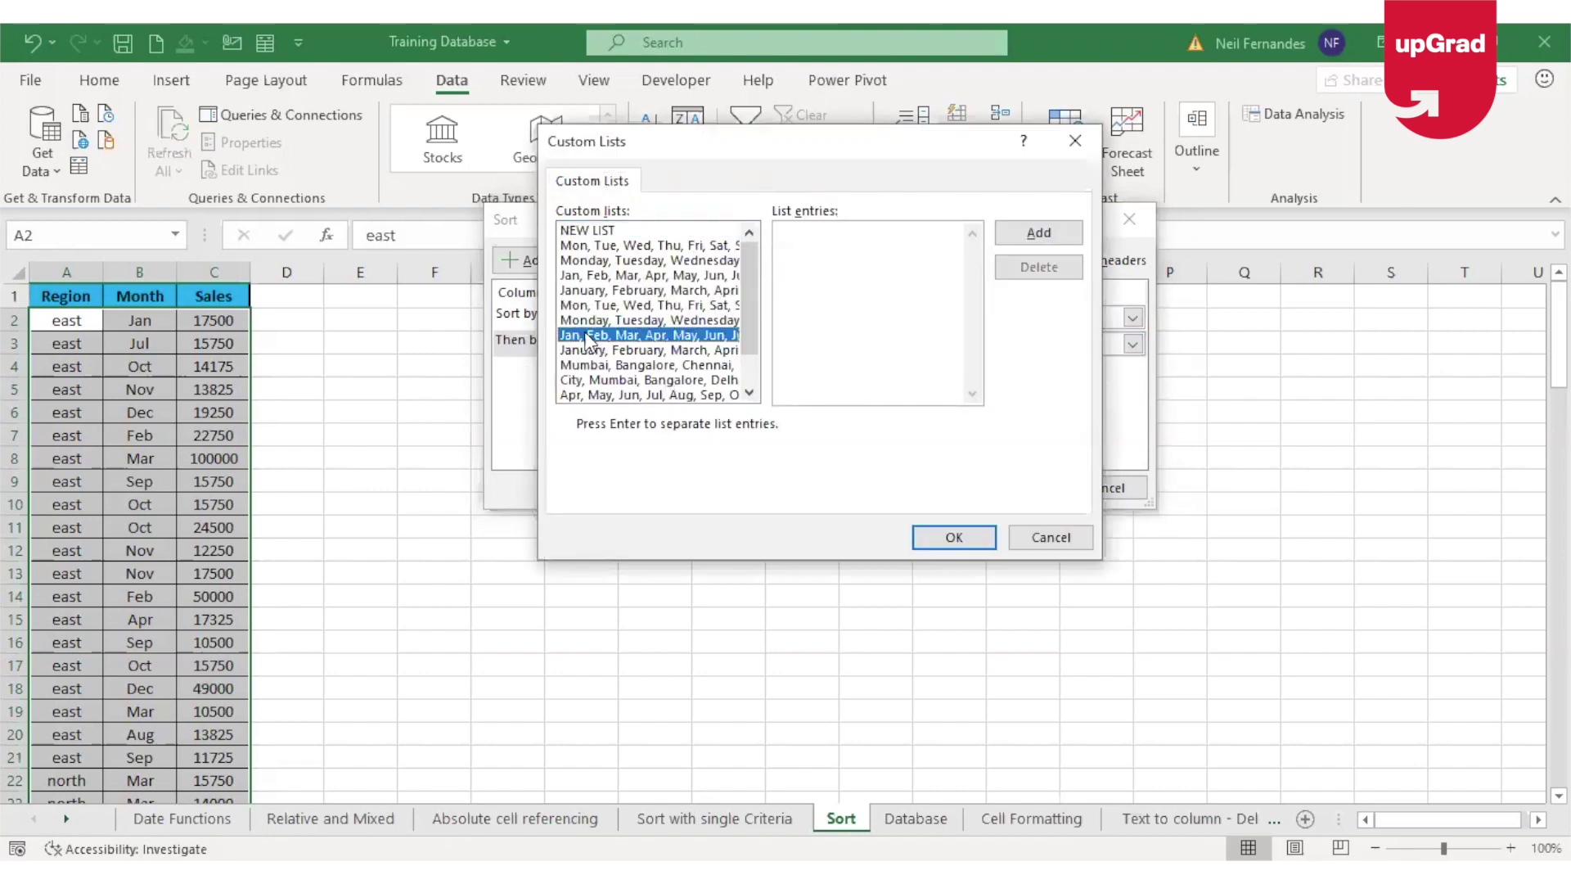
left_click(939, 536)
left_click(1003, 494)
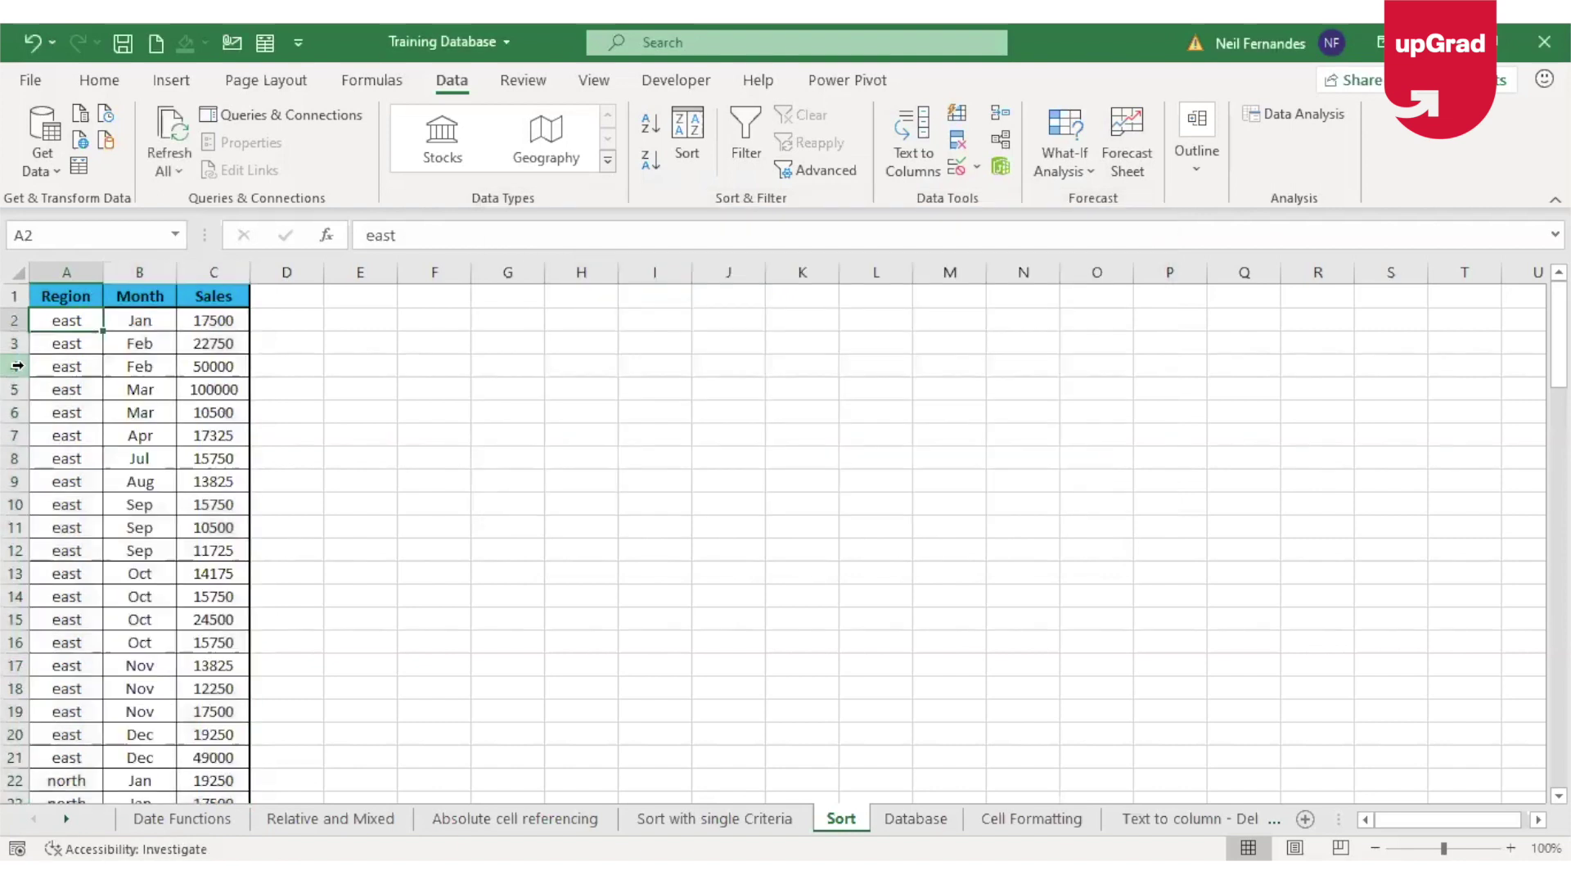
left_click(143, 318)
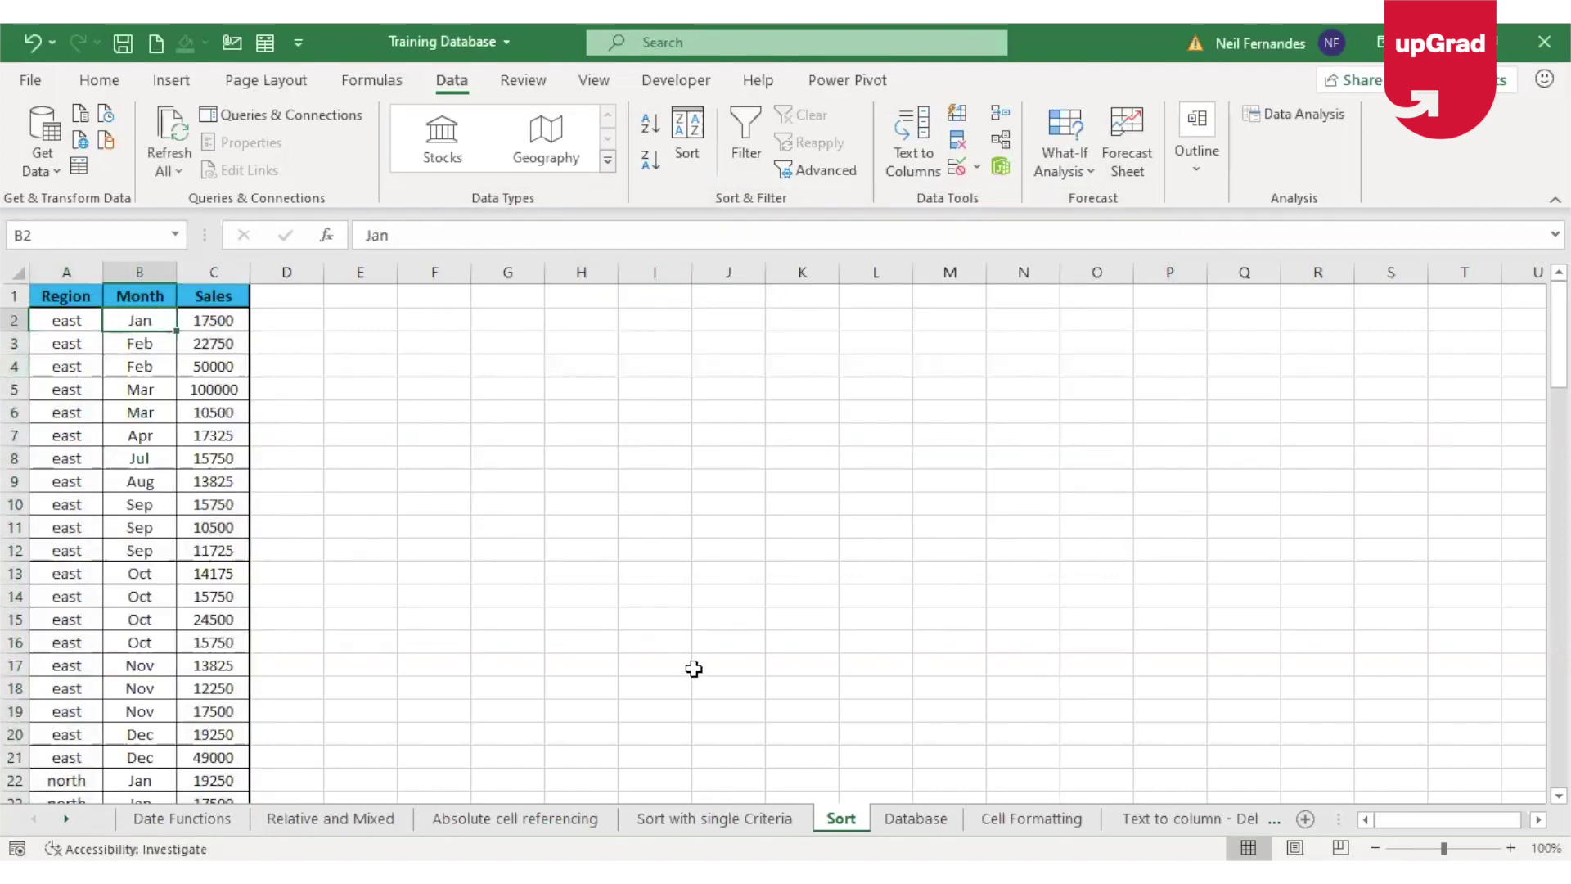
left_click(74, 321)
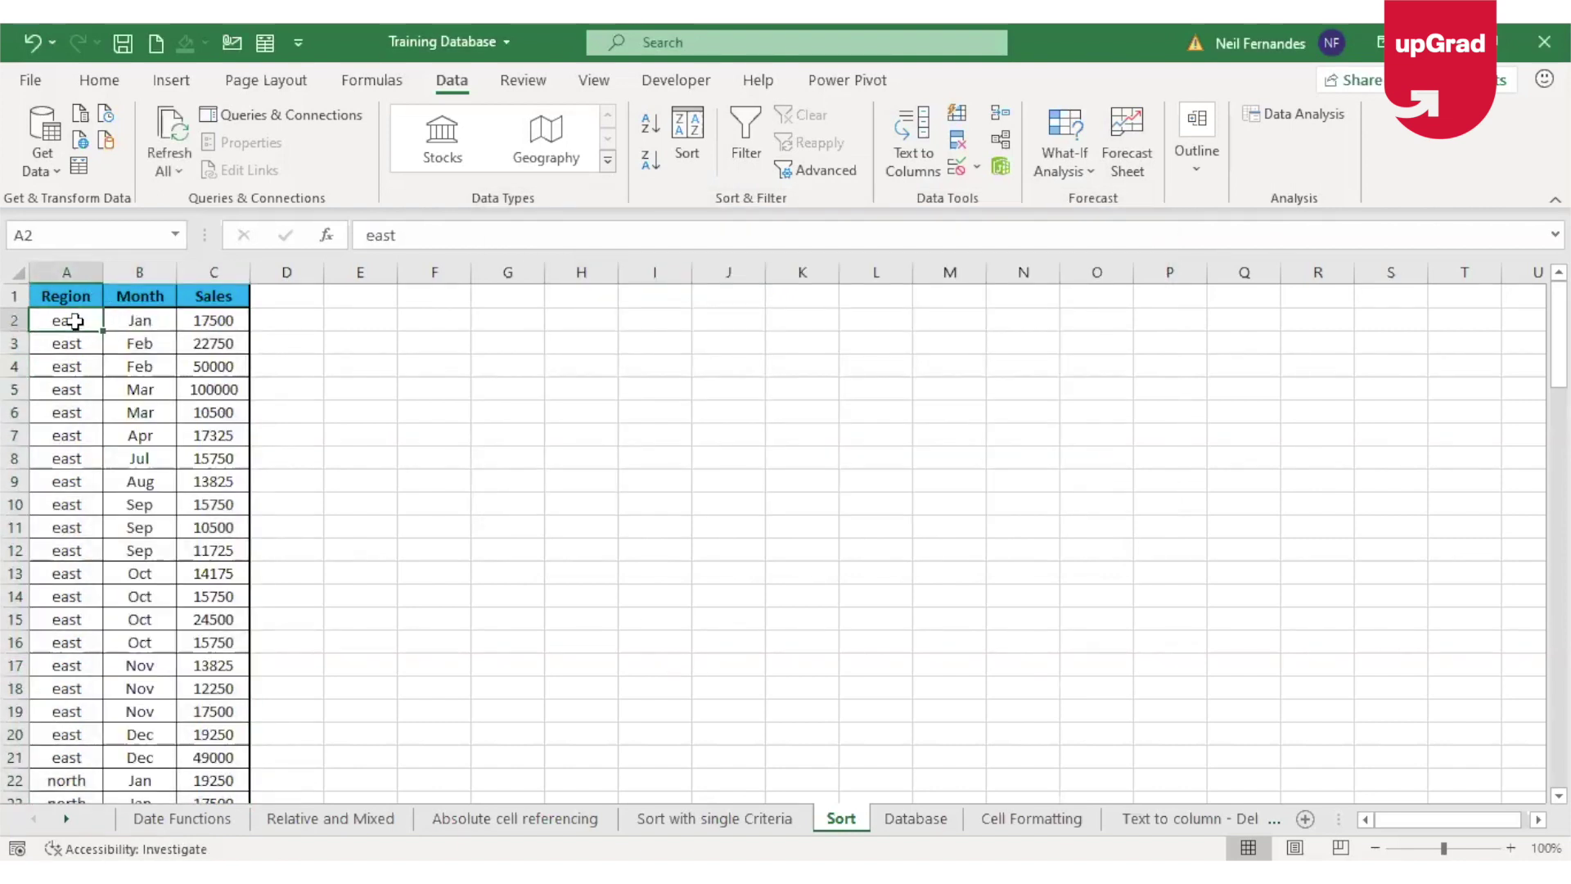
left_click(229, 320)
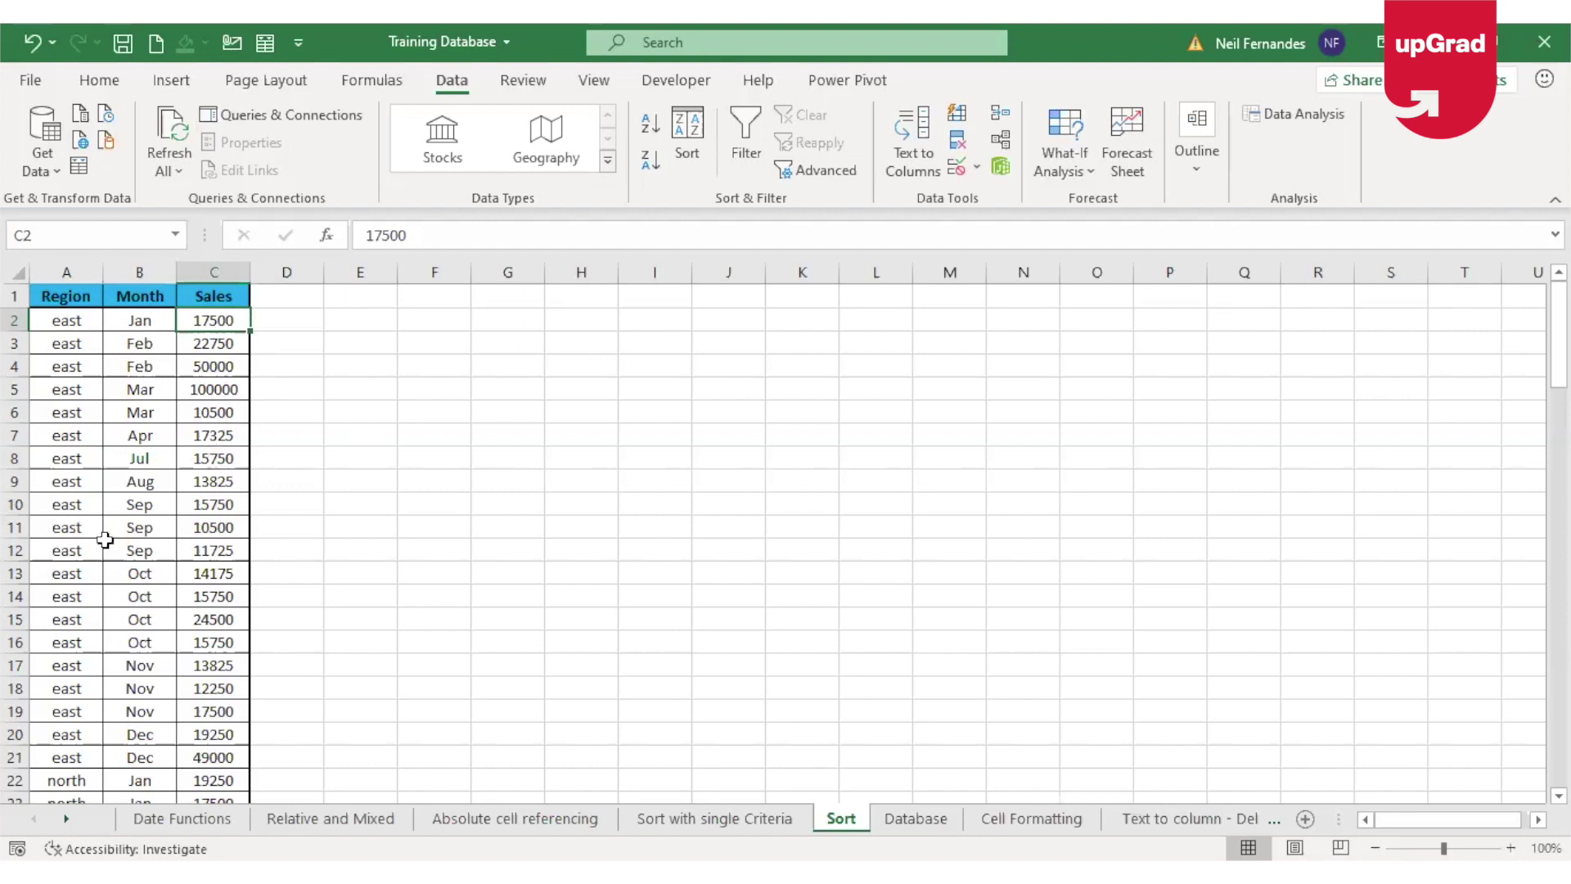
left_click(693, 127)
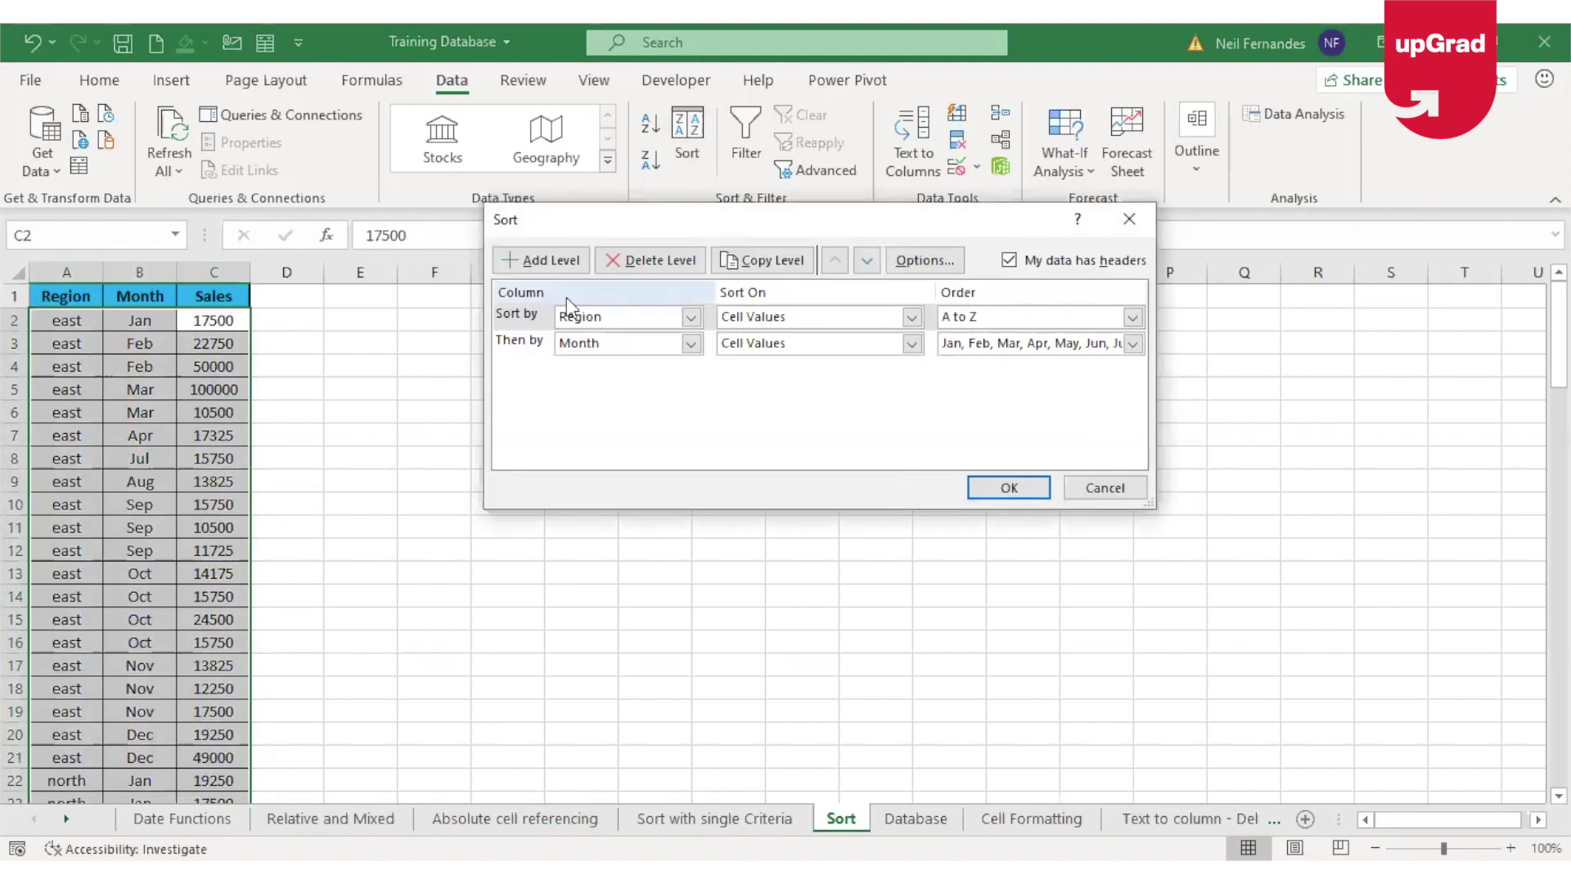
left_click(1112, 497)
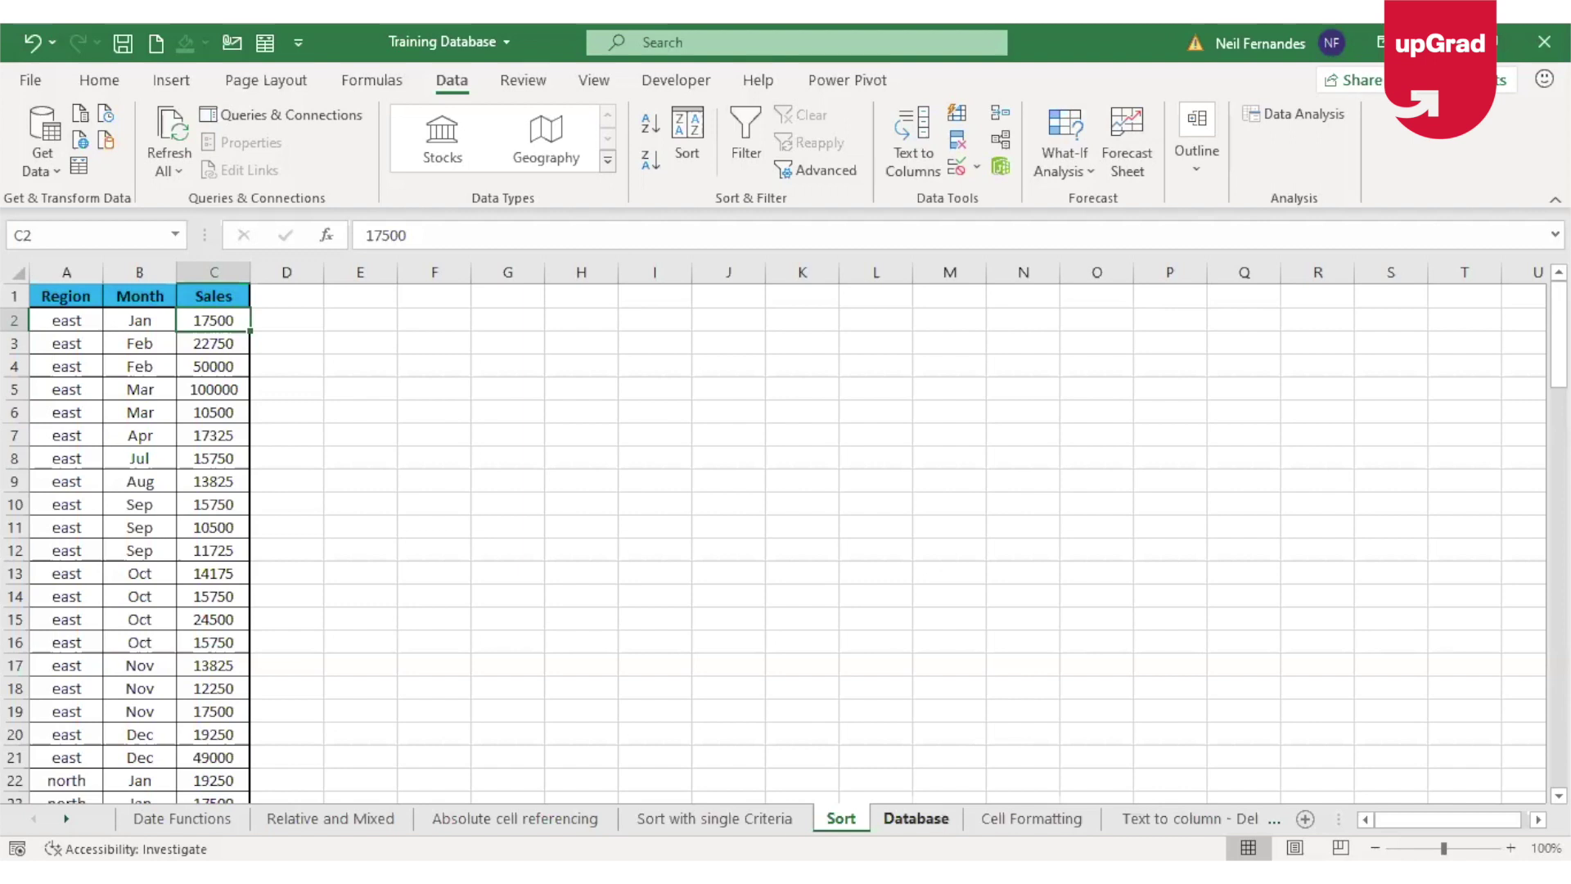
Go to the Database sheet and look at the Dept column's filter choices without changing them
left_click(916, 819)
left_click(318, 514)
key("ctrl+Up")
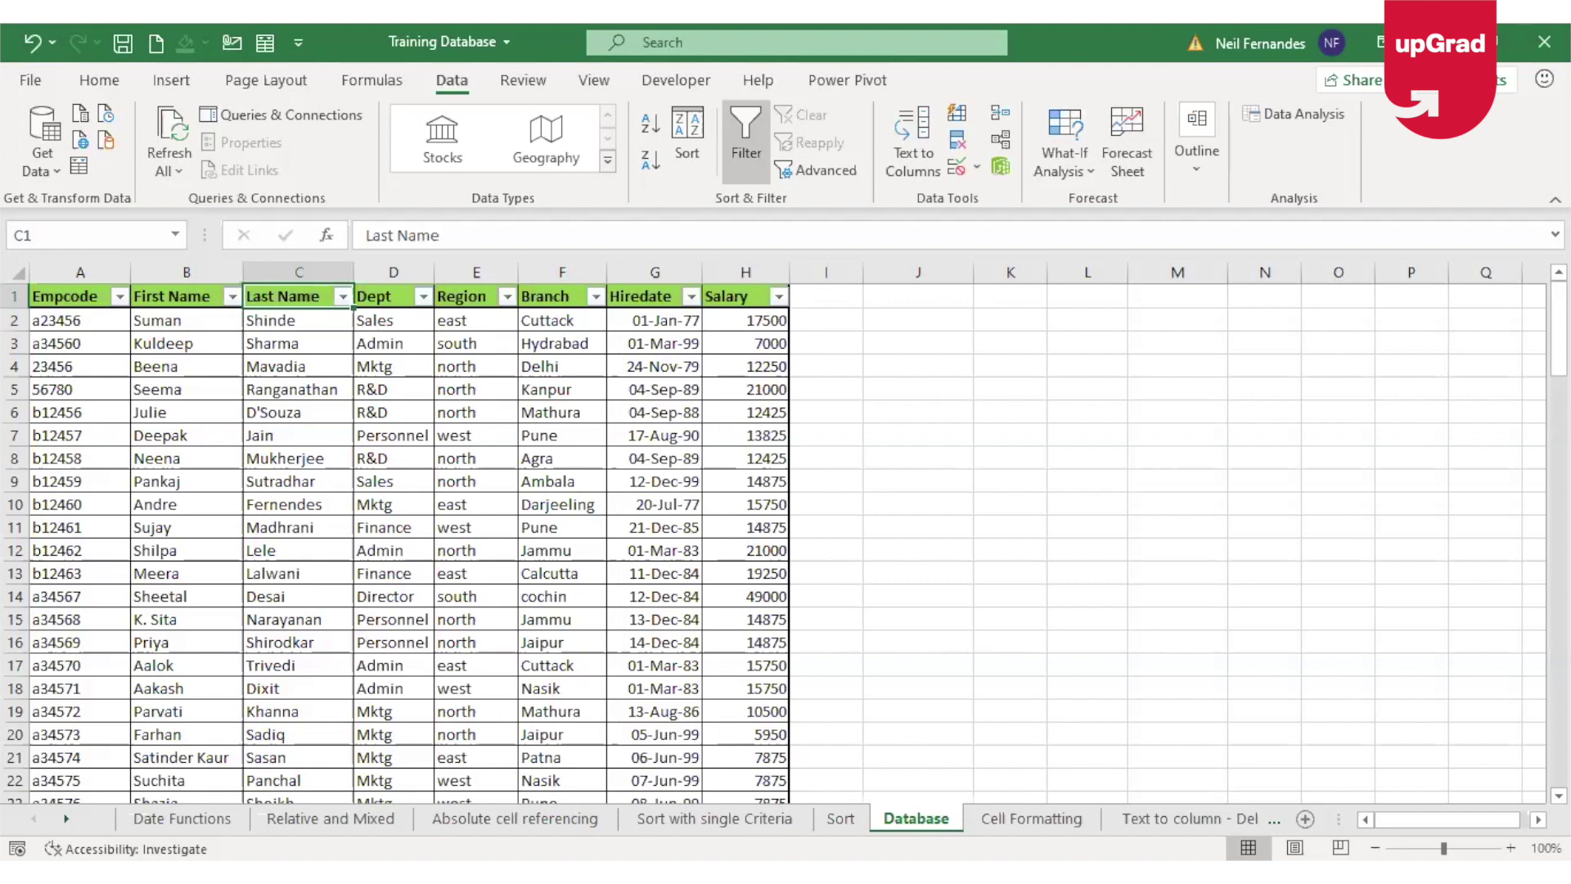
left_click(395, 293)
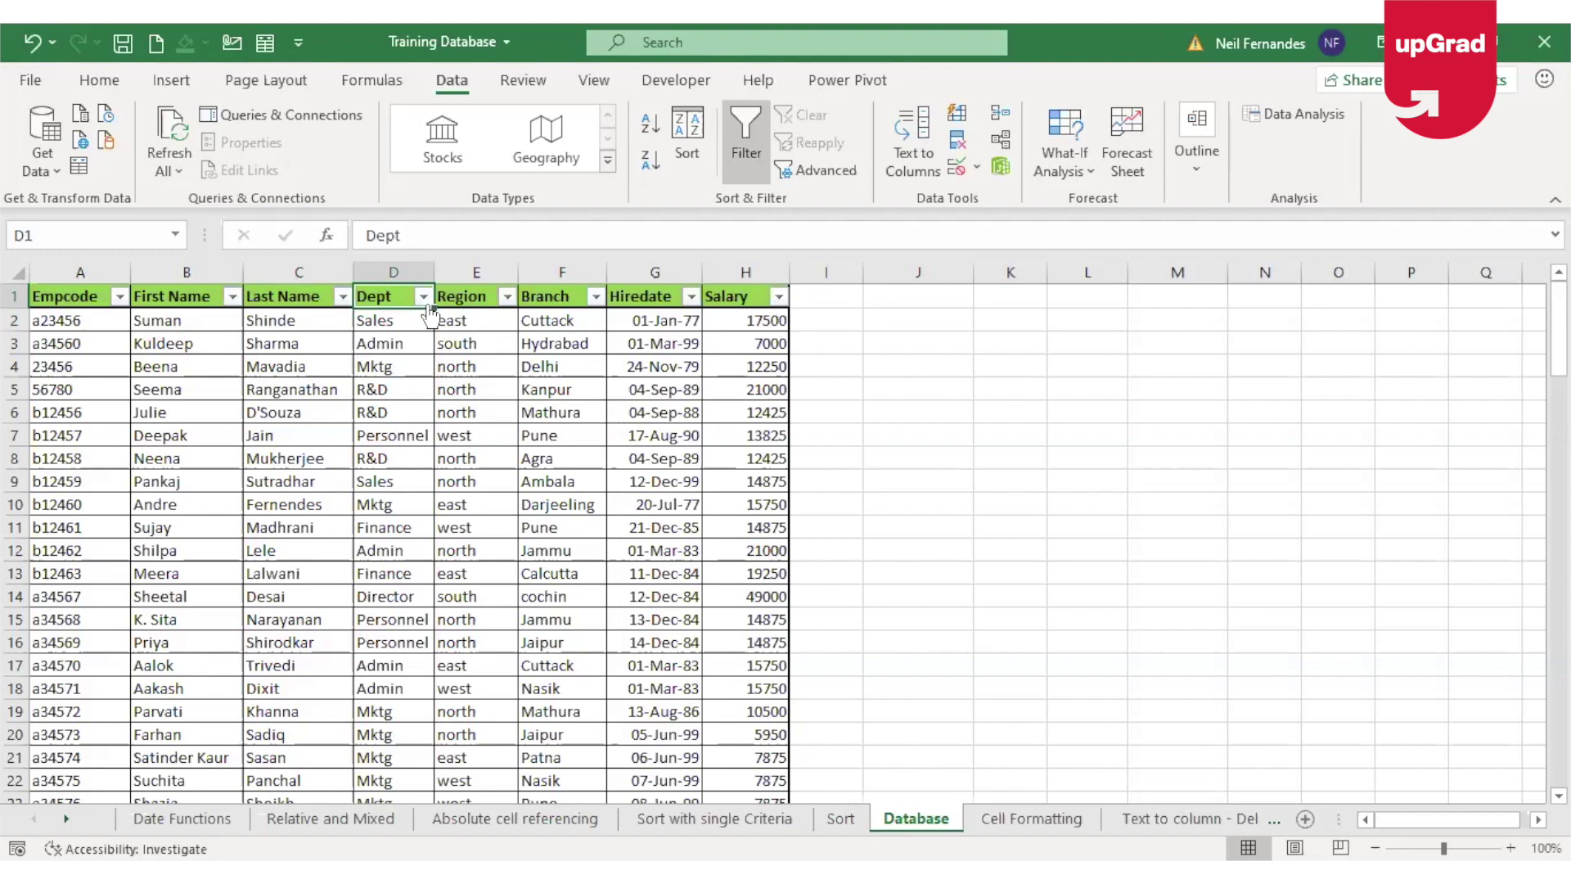
left_click(424, 298)
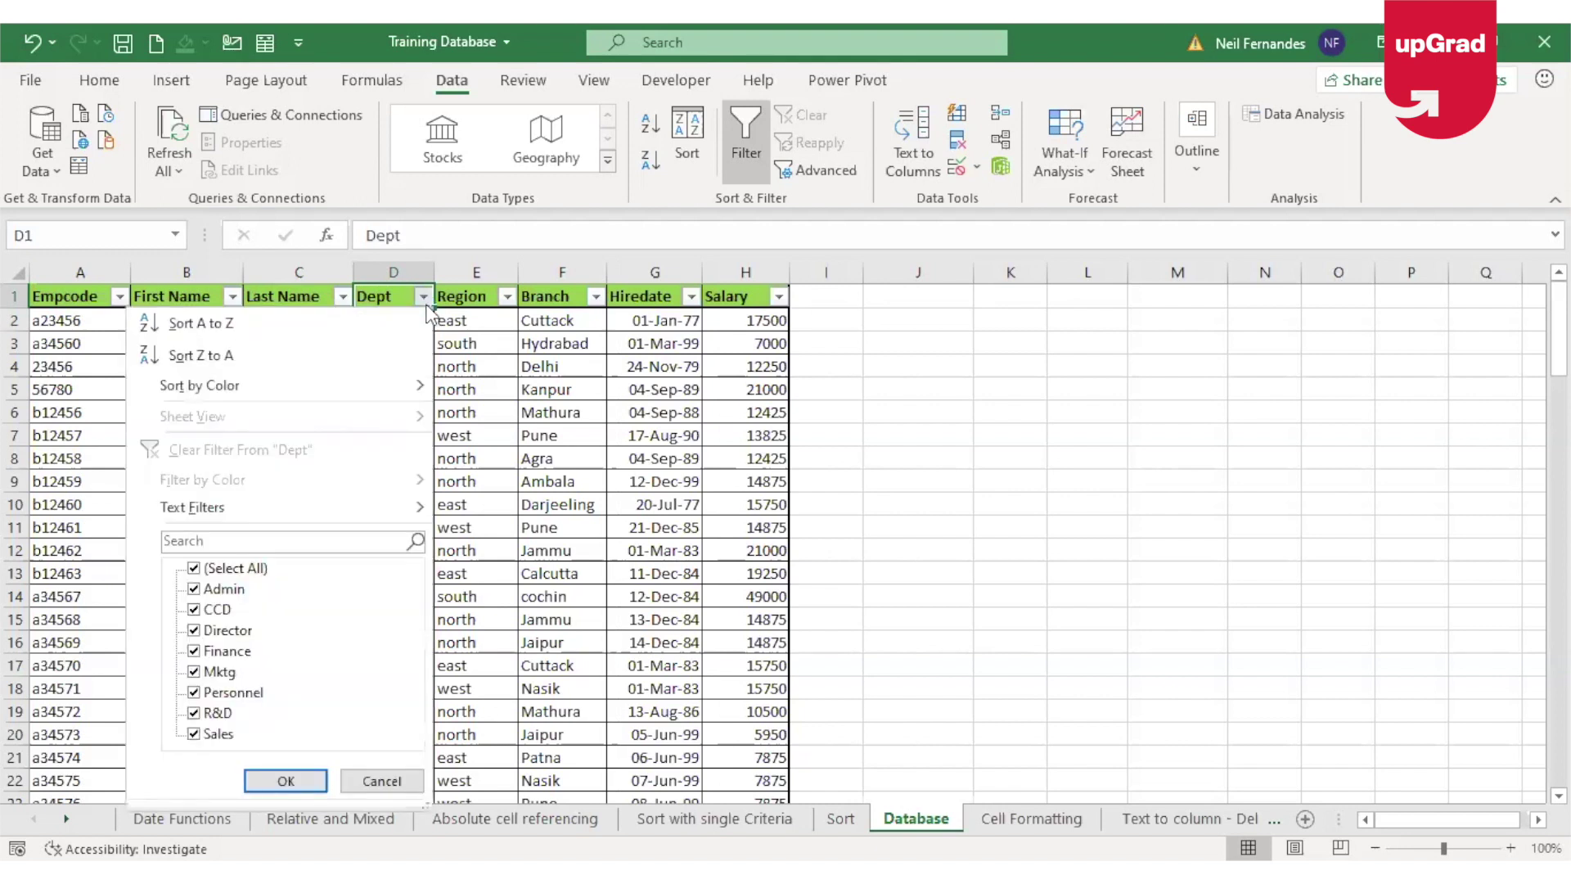
left_click(427, 307)
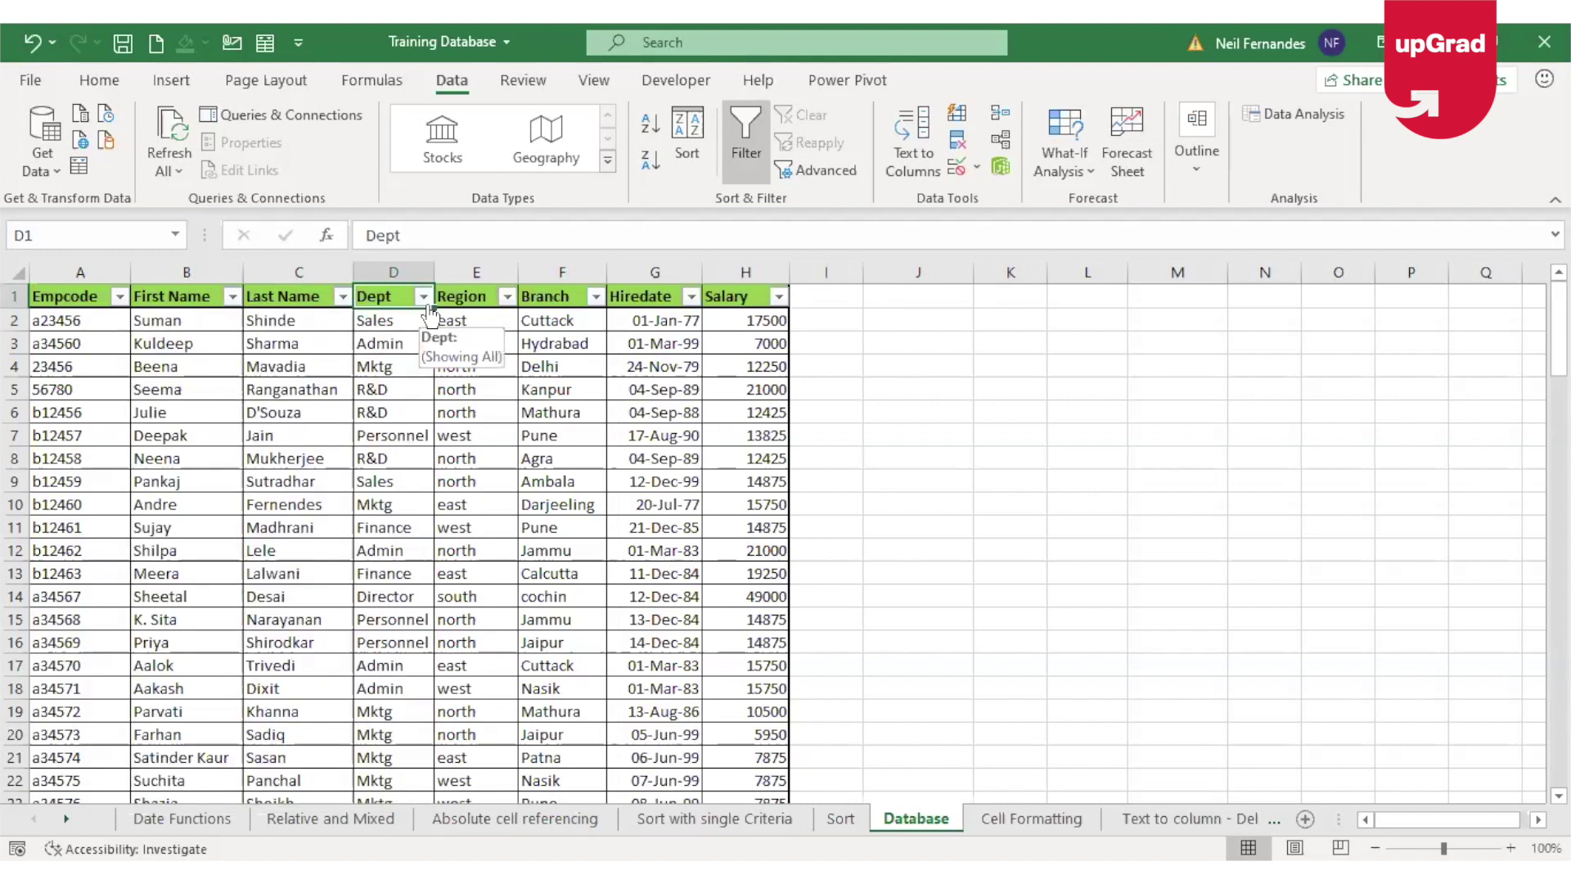
Turn the employee table's filter off and back on, then select the Empcode to Hiredate headings
key("ctrl+shift+l")
left_click(317, 368)
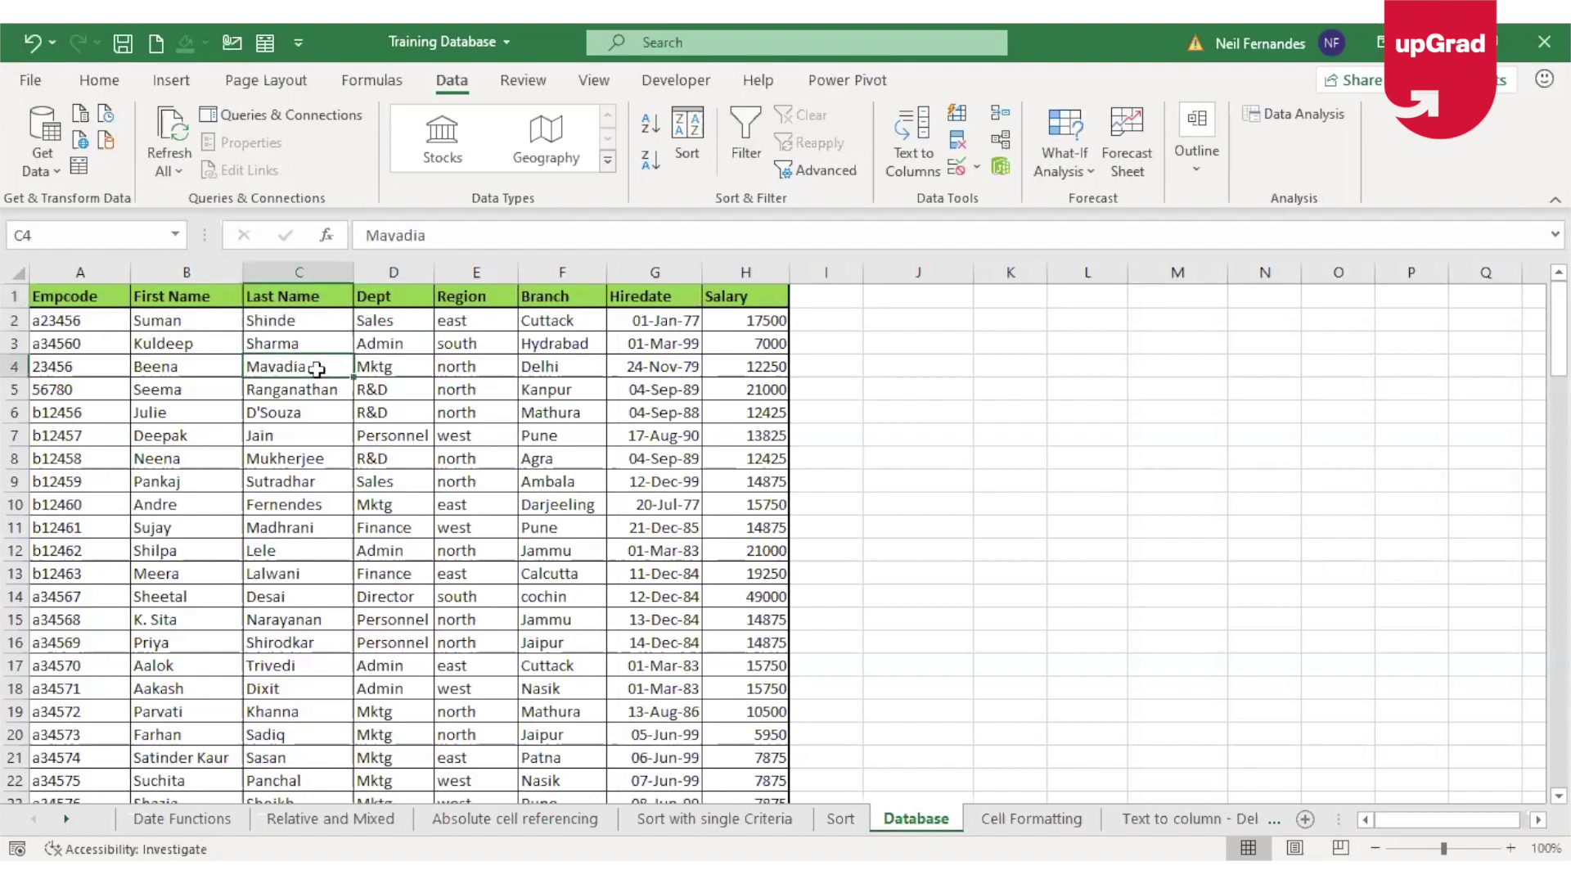
left_click(443, 501)
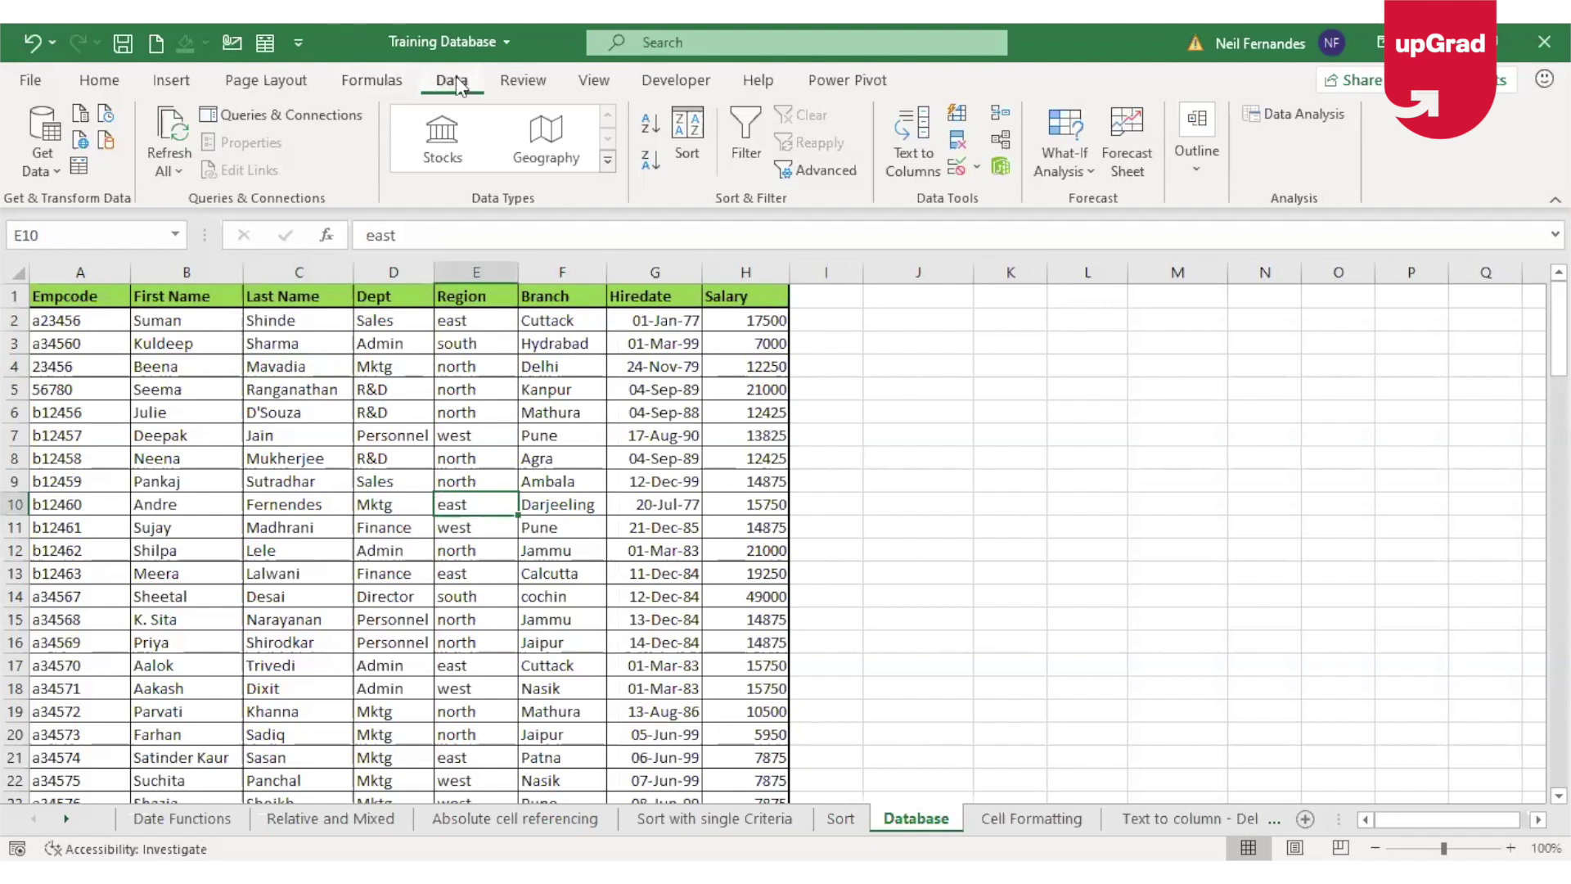
left_click(731, 161)
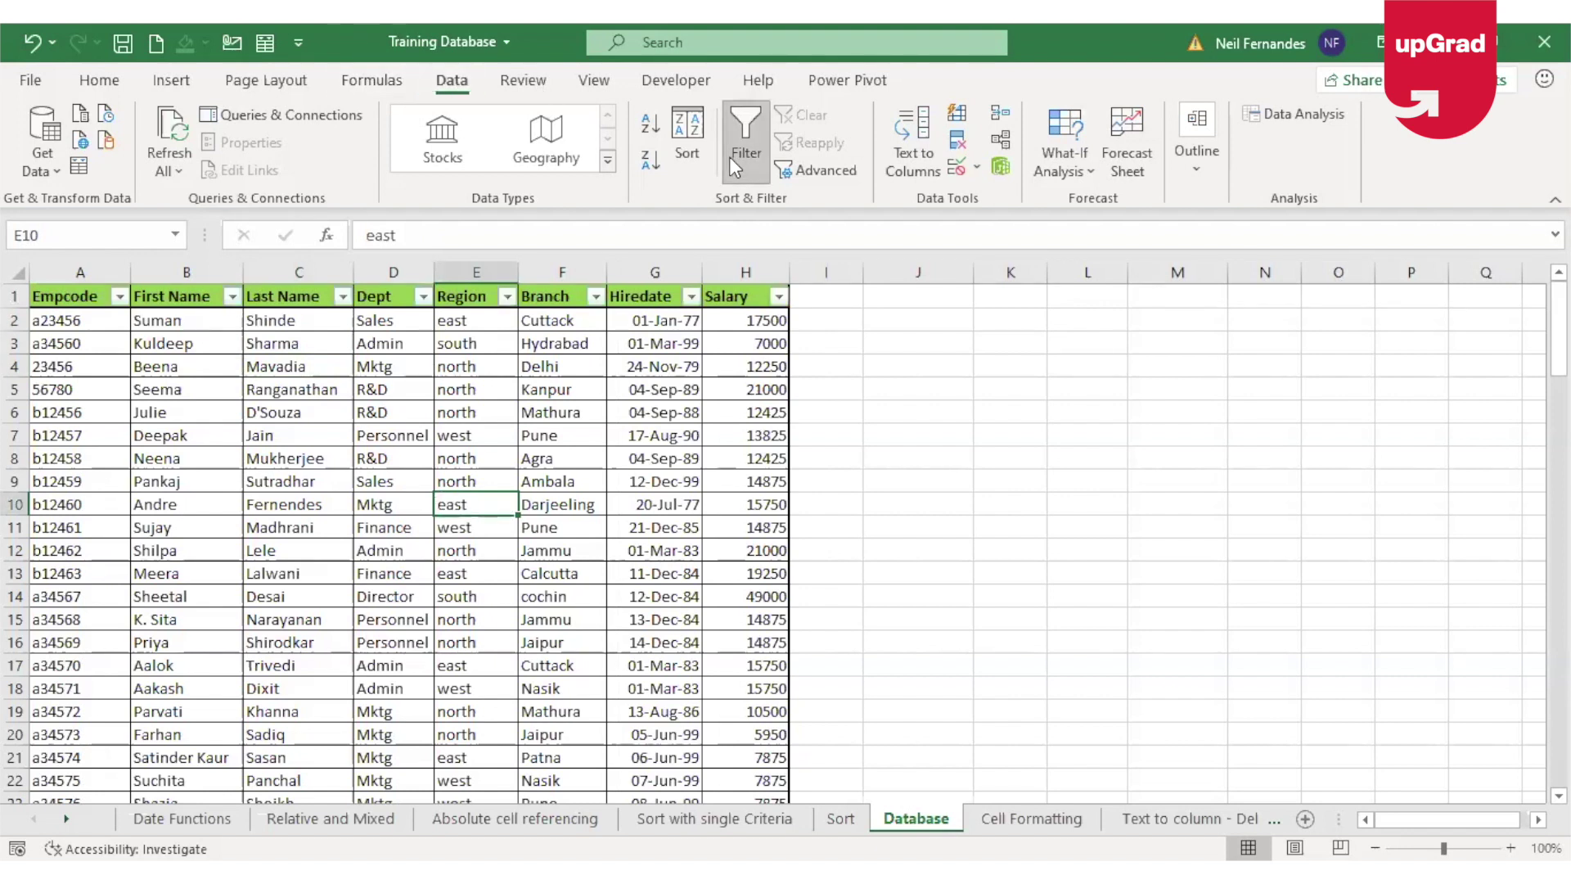
left_click(96, 303)
key("Right")
key("Right")
key("Right")
key("Right")
key("Right")
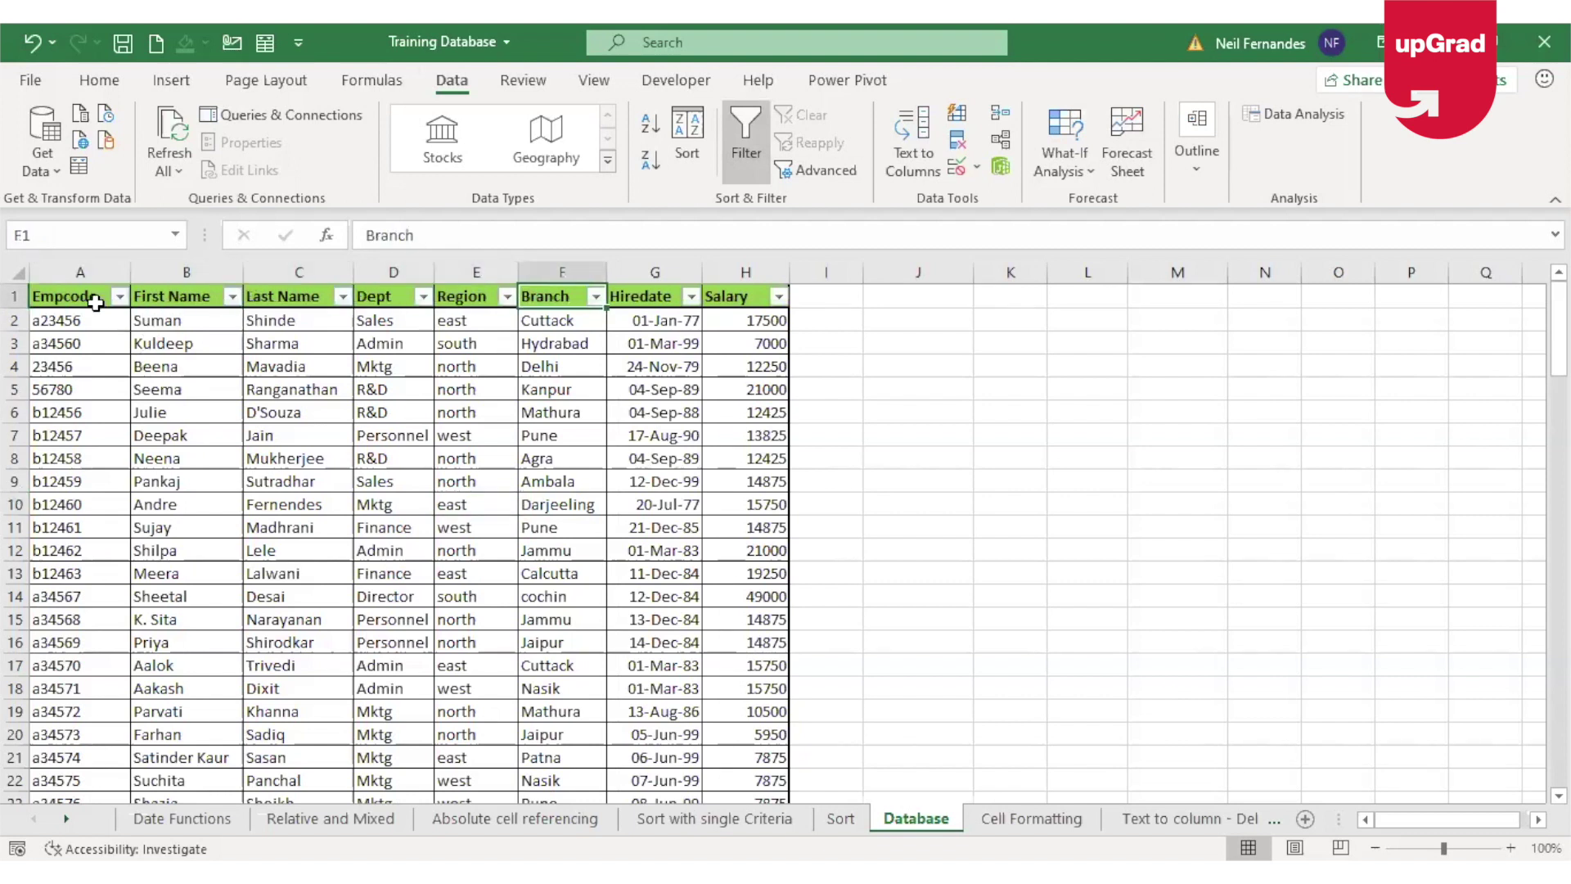
key("Right")
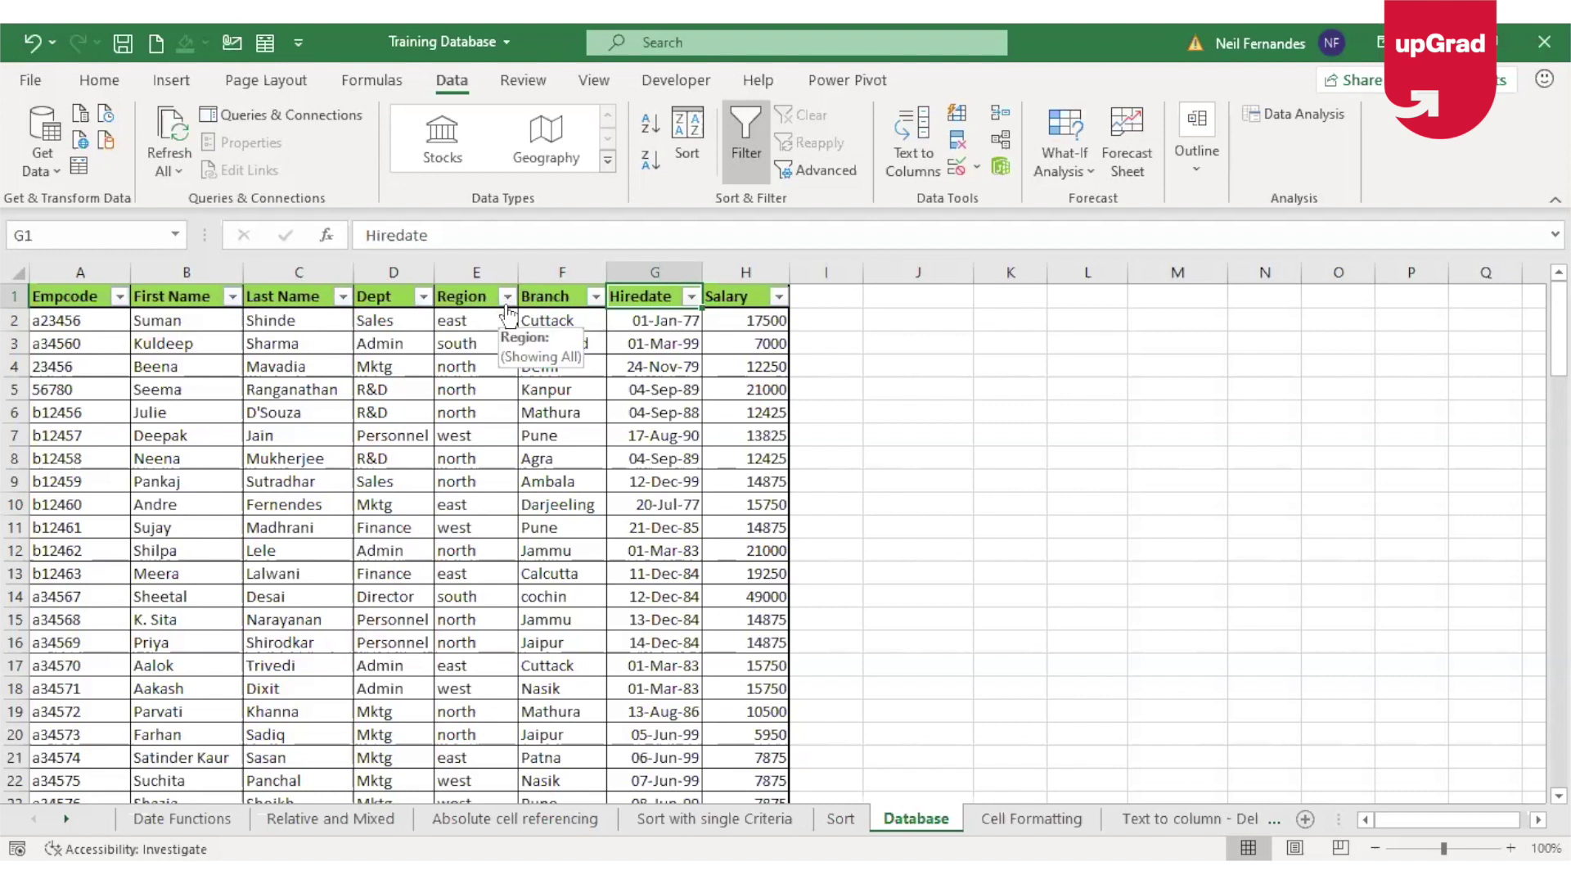
Filter Dept by searching 'sales', leaving 17 of 101 records, and select the visible entries
left_click(399, 298)
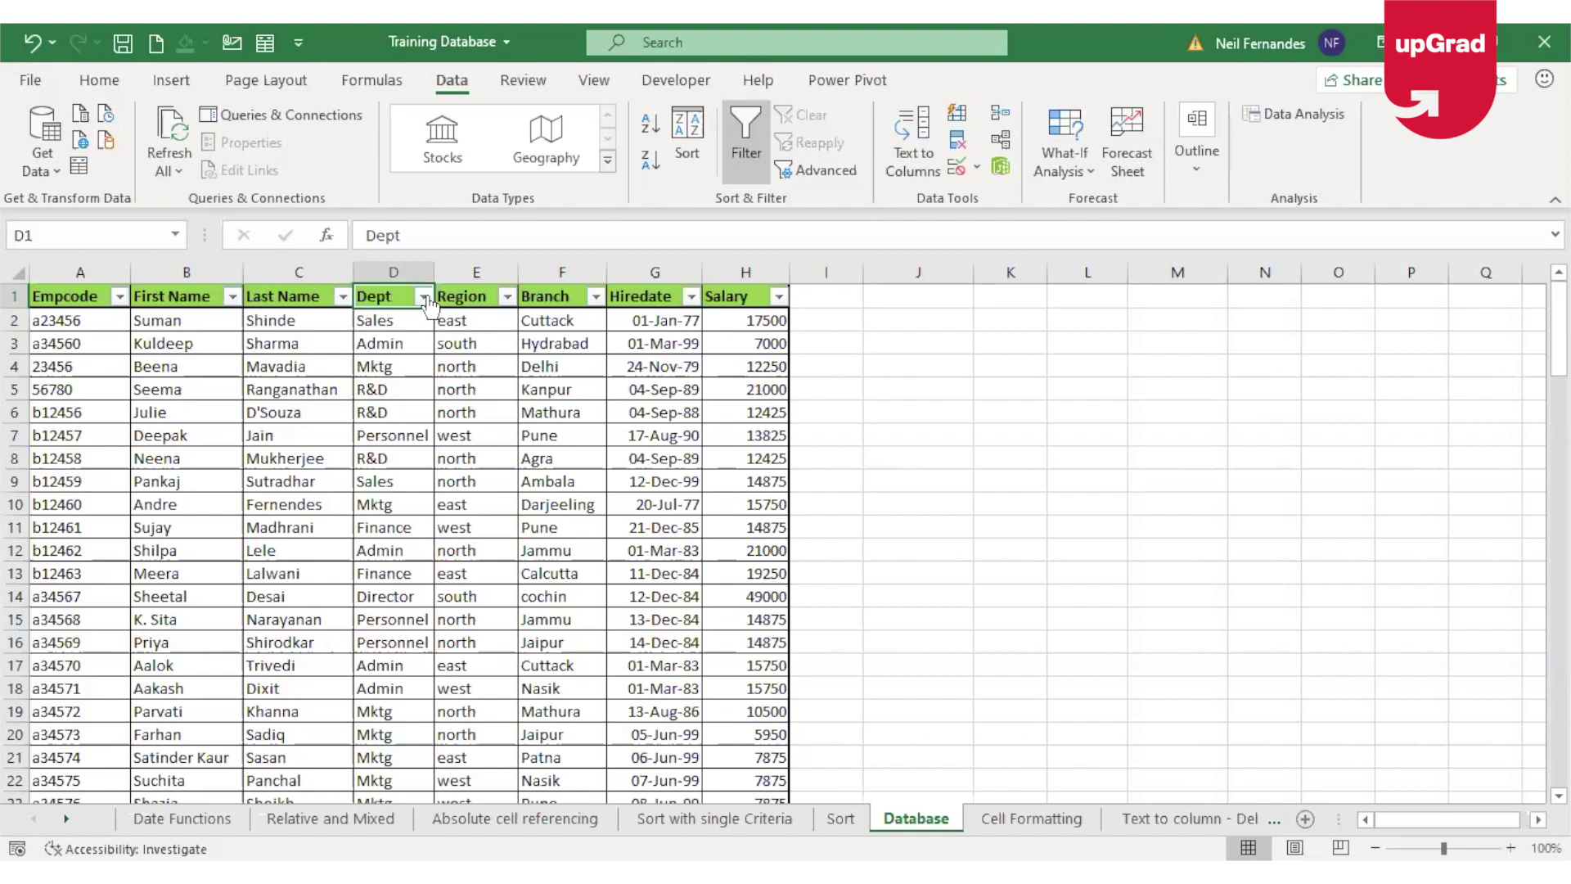
left_click(425, 299)
left_click(291, 538)
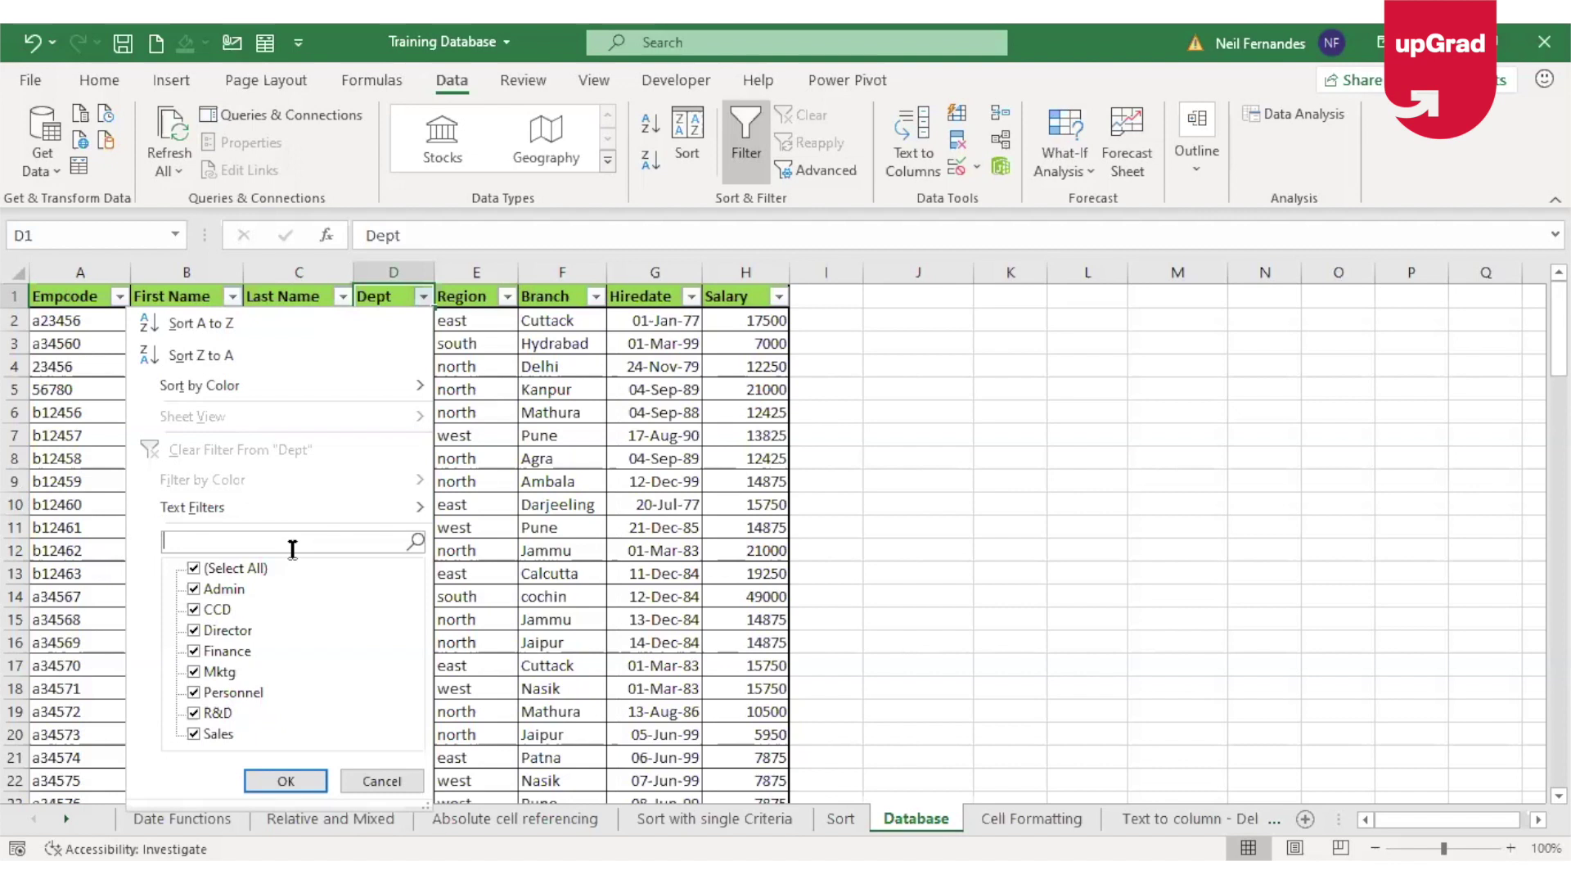
type("sales")
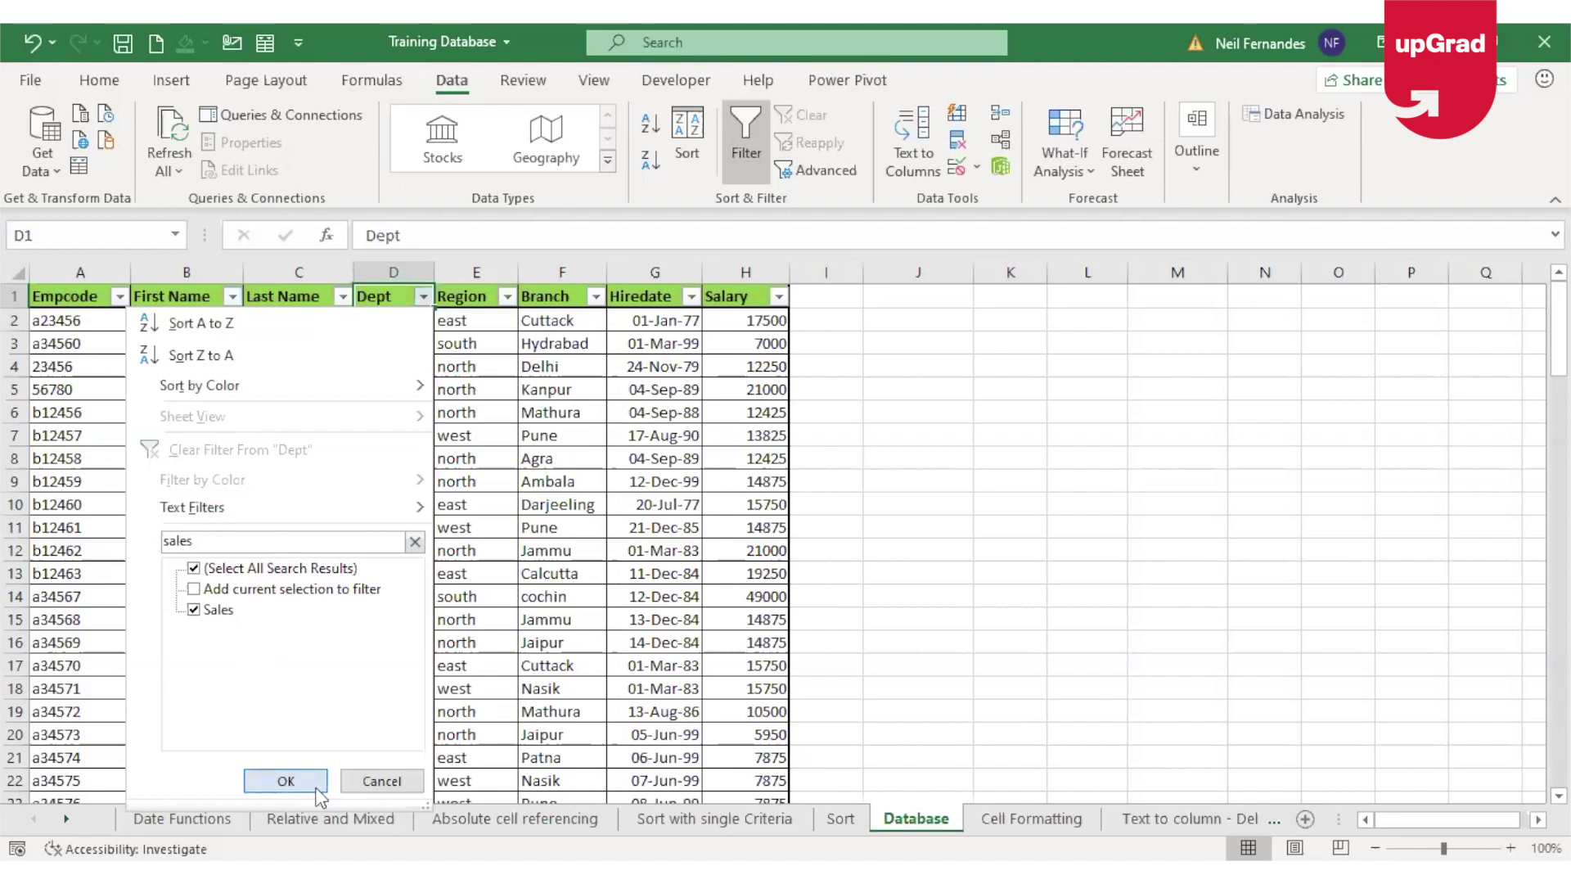
key("Return")
left_click_drag(397, 322, 375, 682)
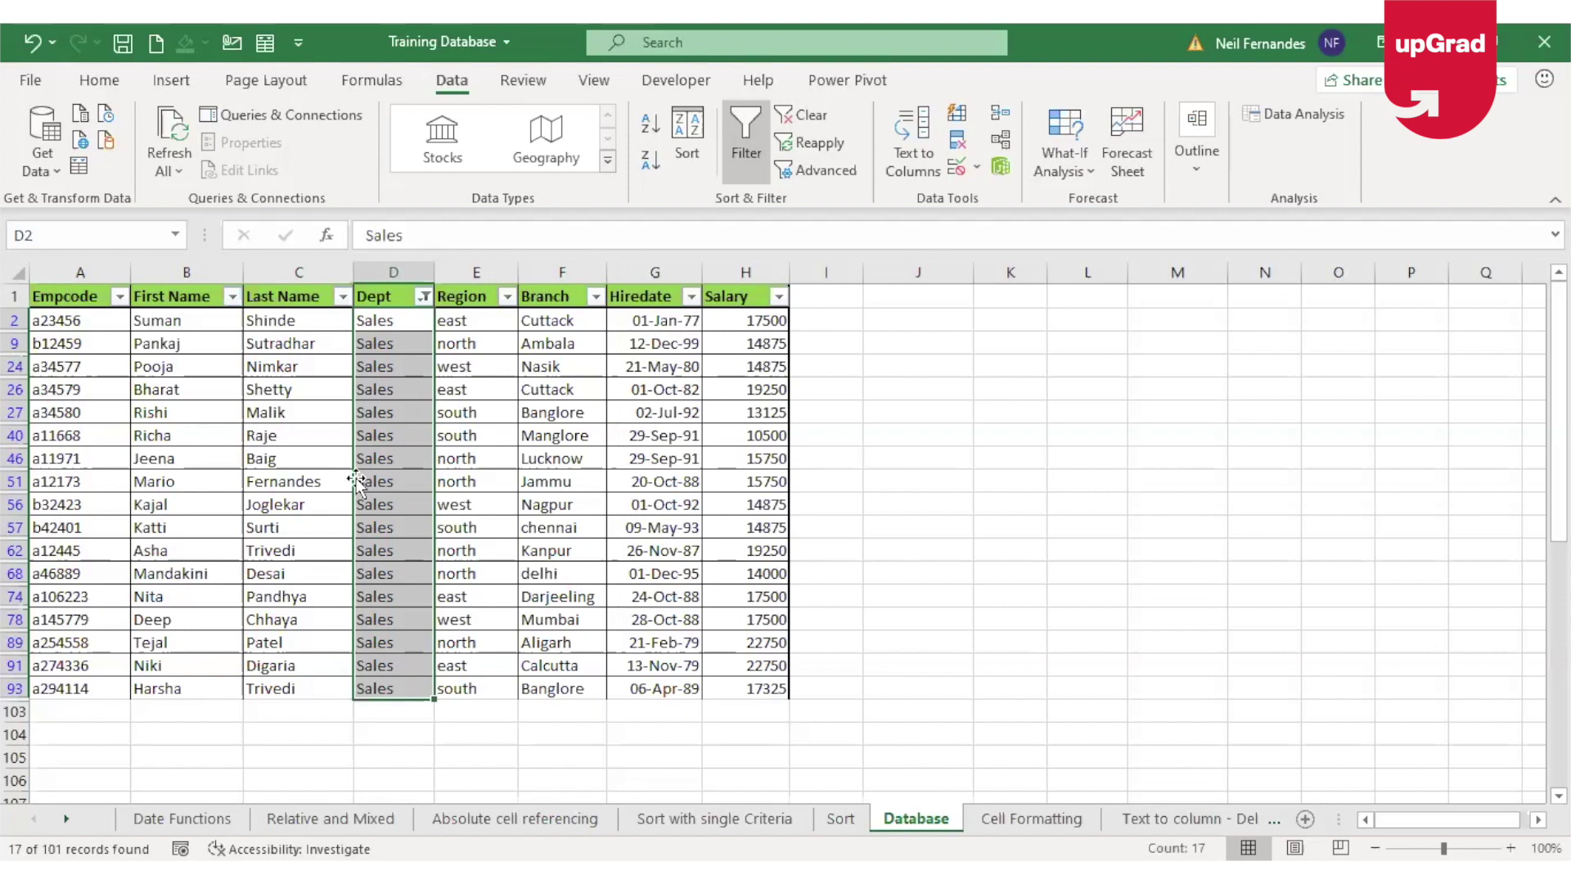
Add Admin to the Sales Dept filter, then clear the filter so all records show
left_click(420, 464)
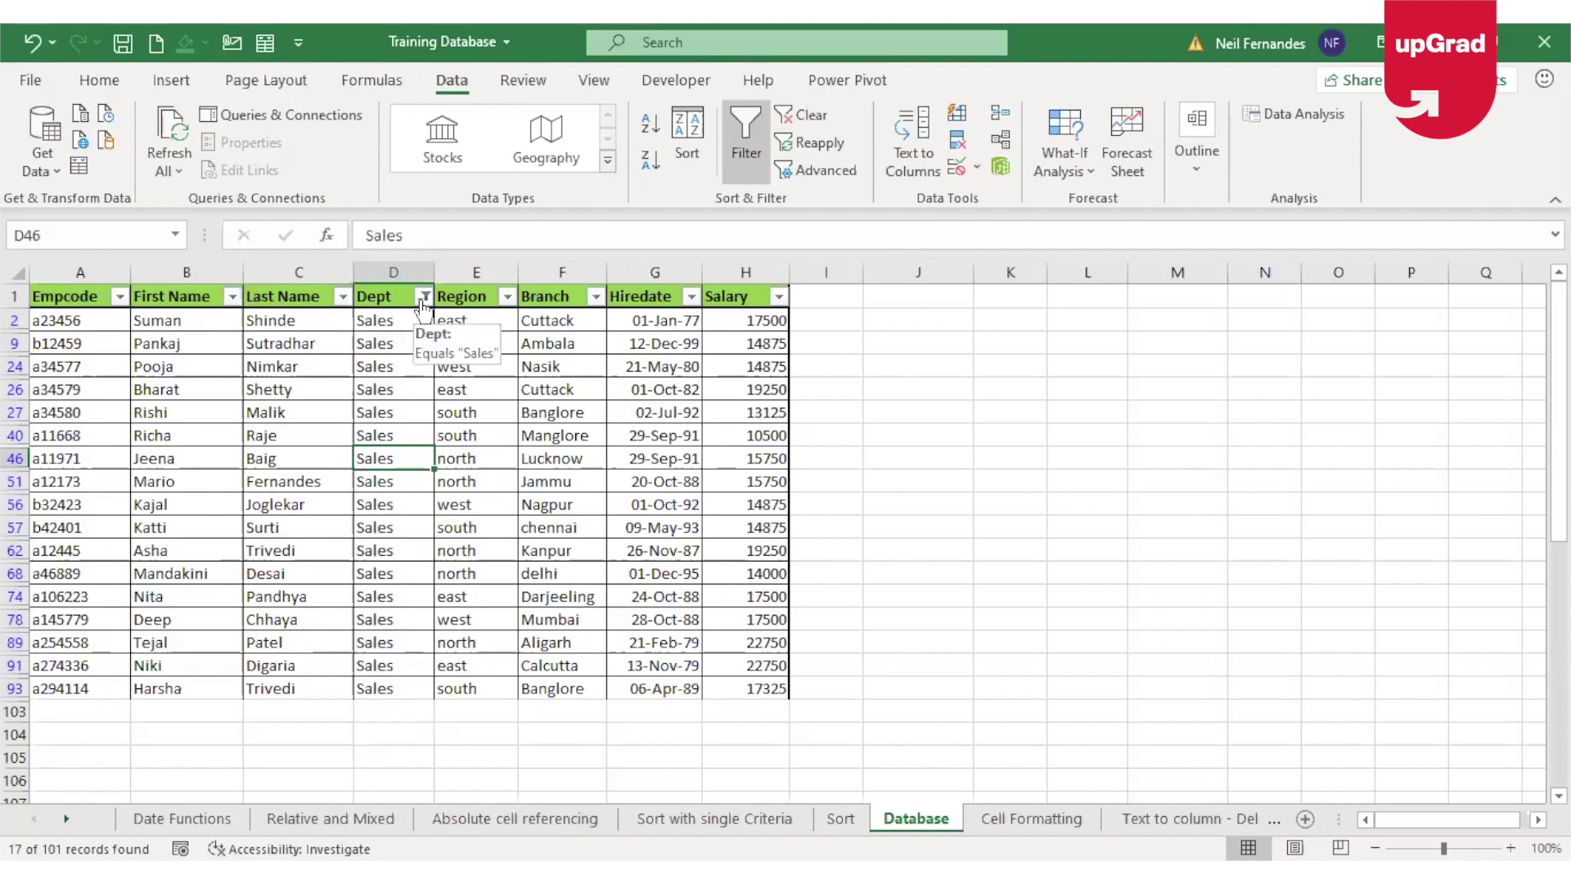
left_click(424, 299)
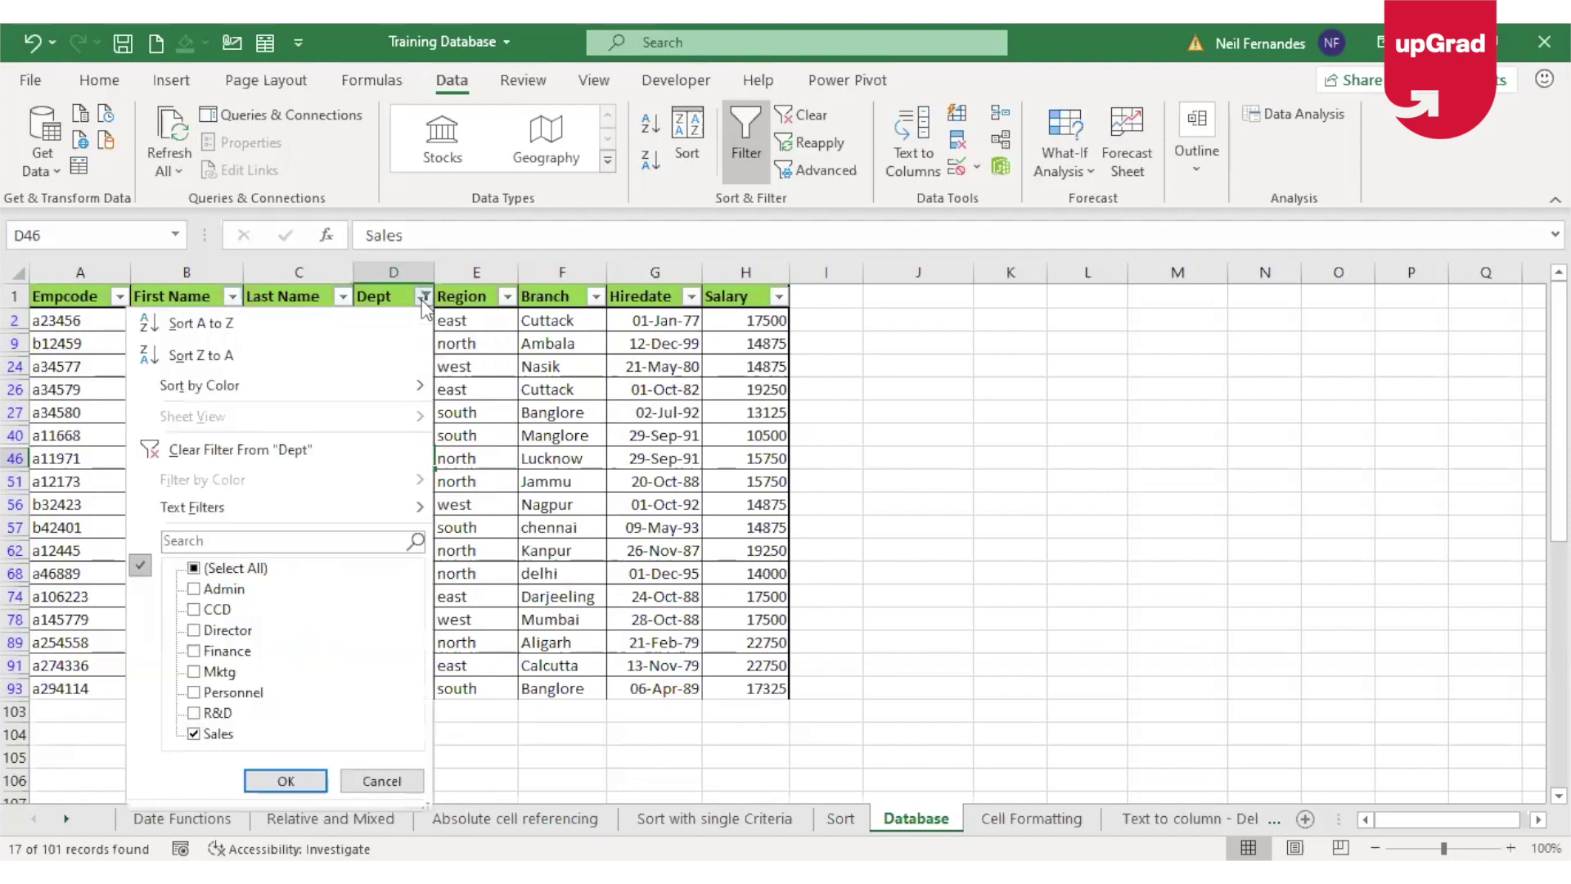
left_click(196, 590)
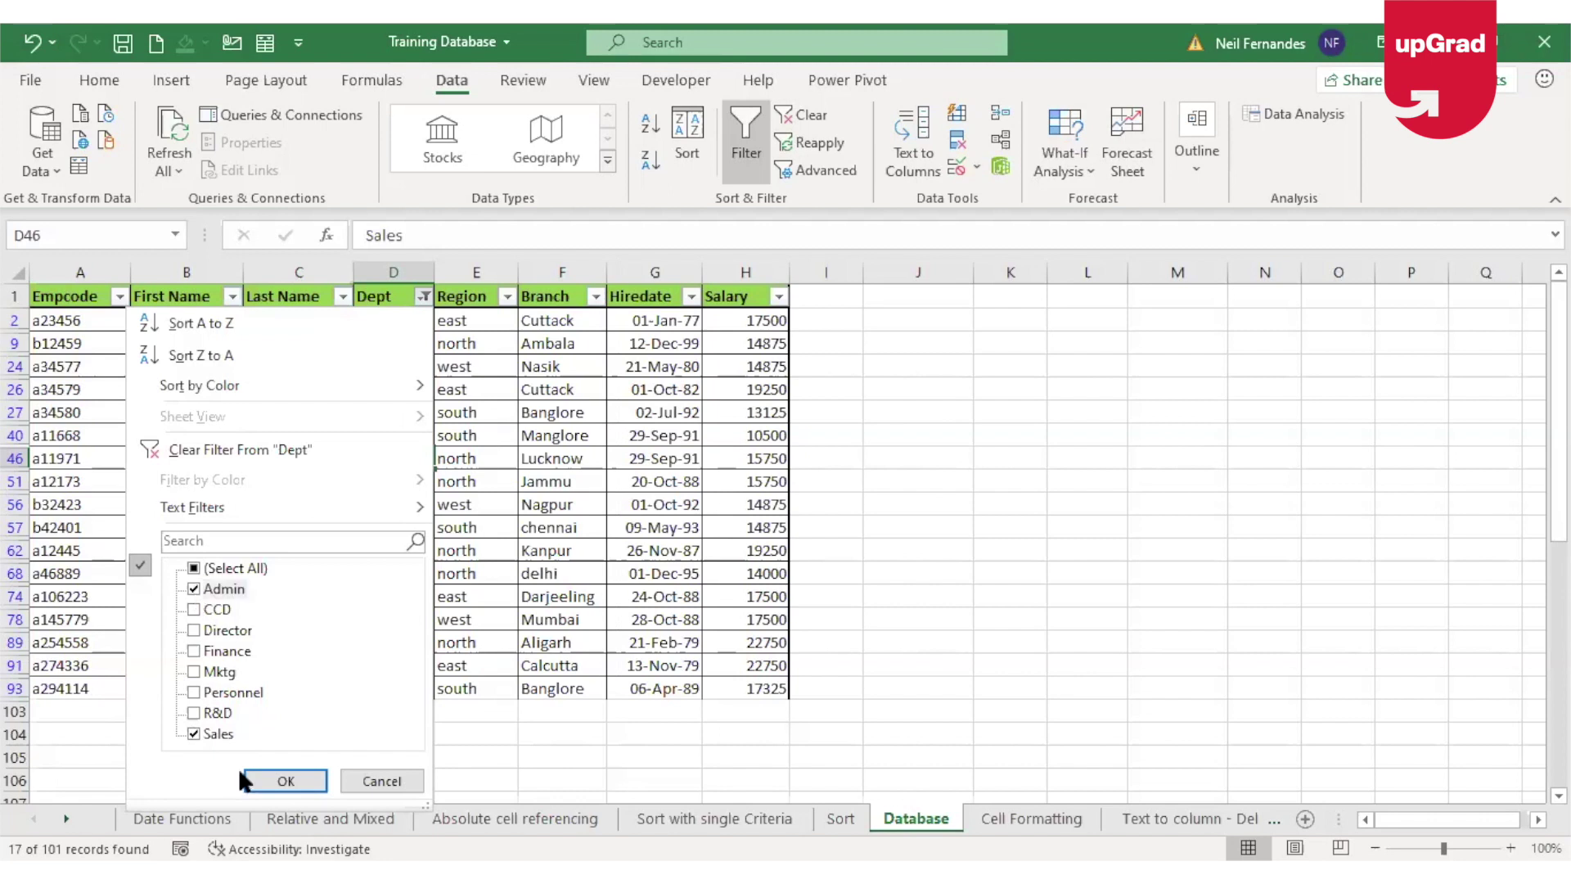
left_click(285, 781)
key("ctrl+Down")
key("ctrl+Up")
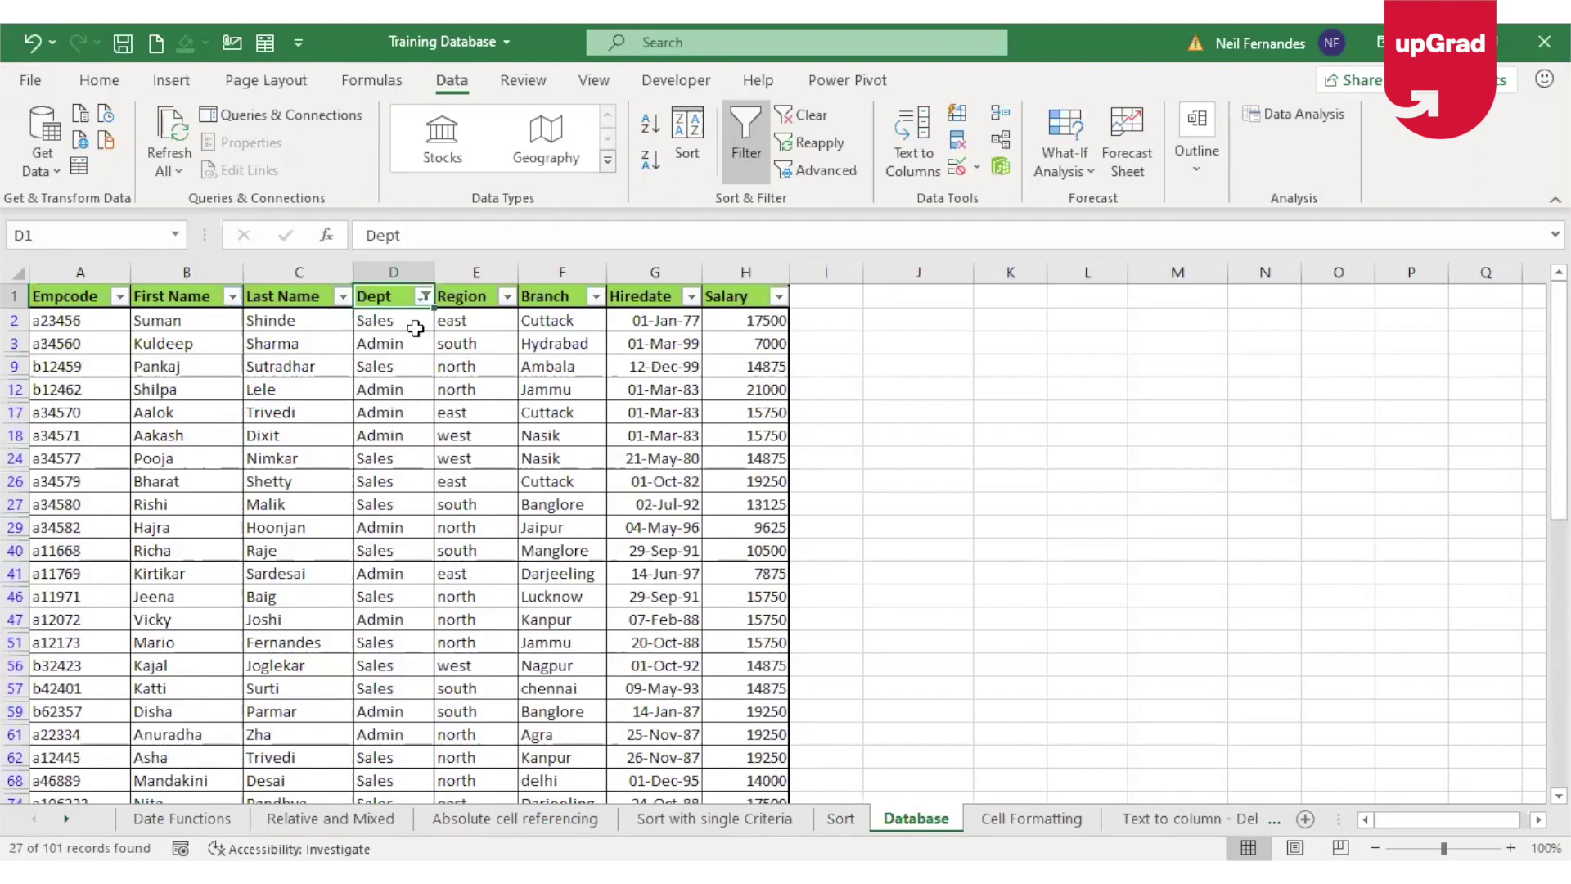
left_click(787, 125)
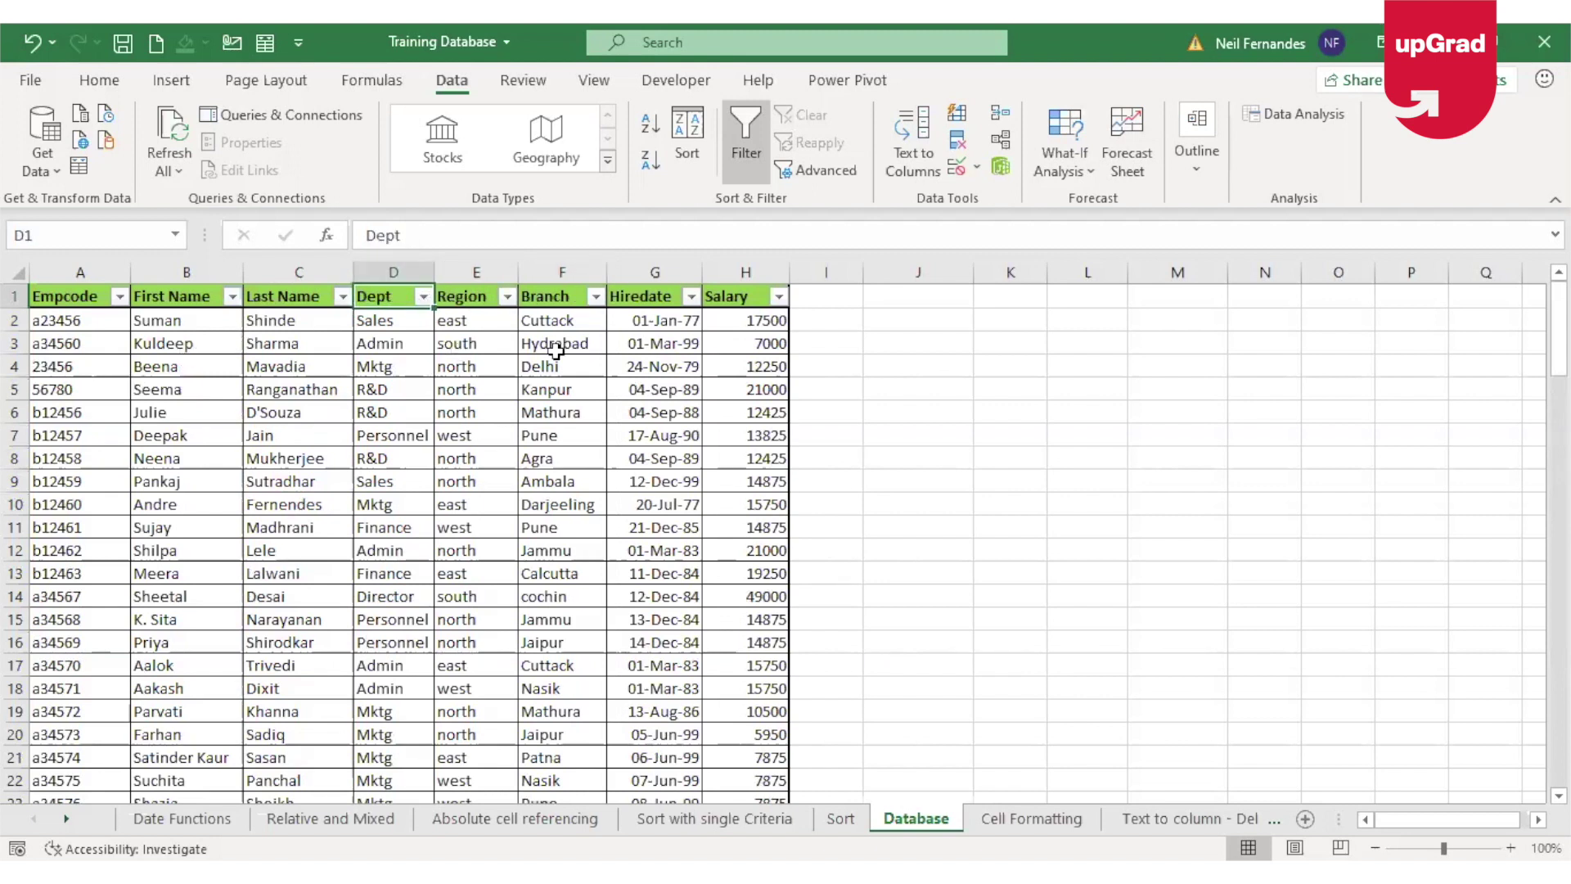
Filter Branch by searching 'jammu', leaving only the 5 Jammu records of 101
left_click(416, 293)
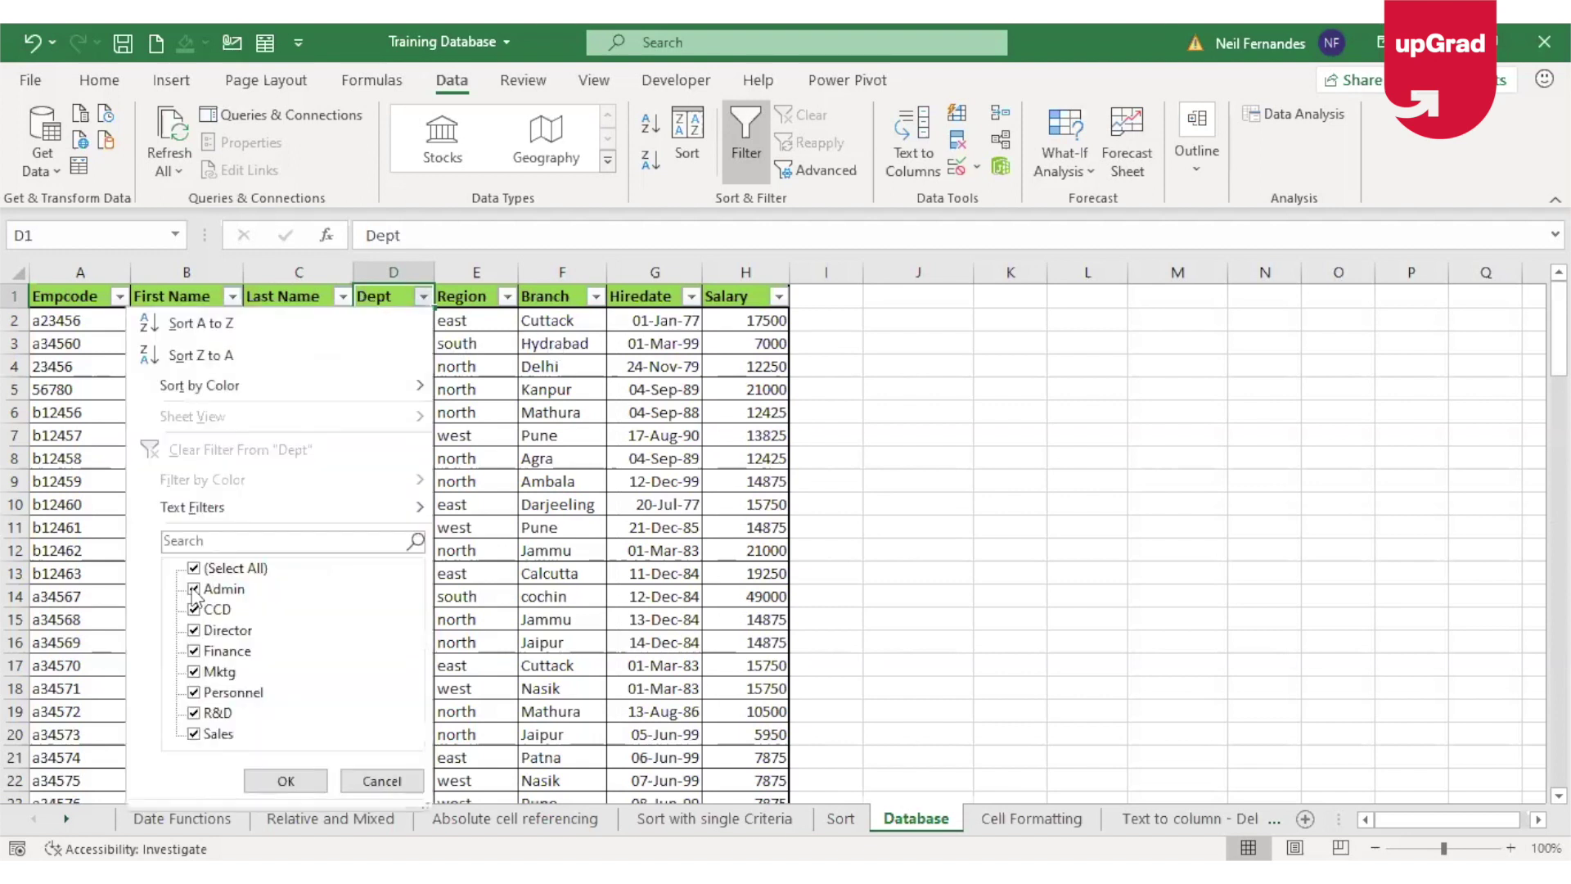
left_click(384, 779)
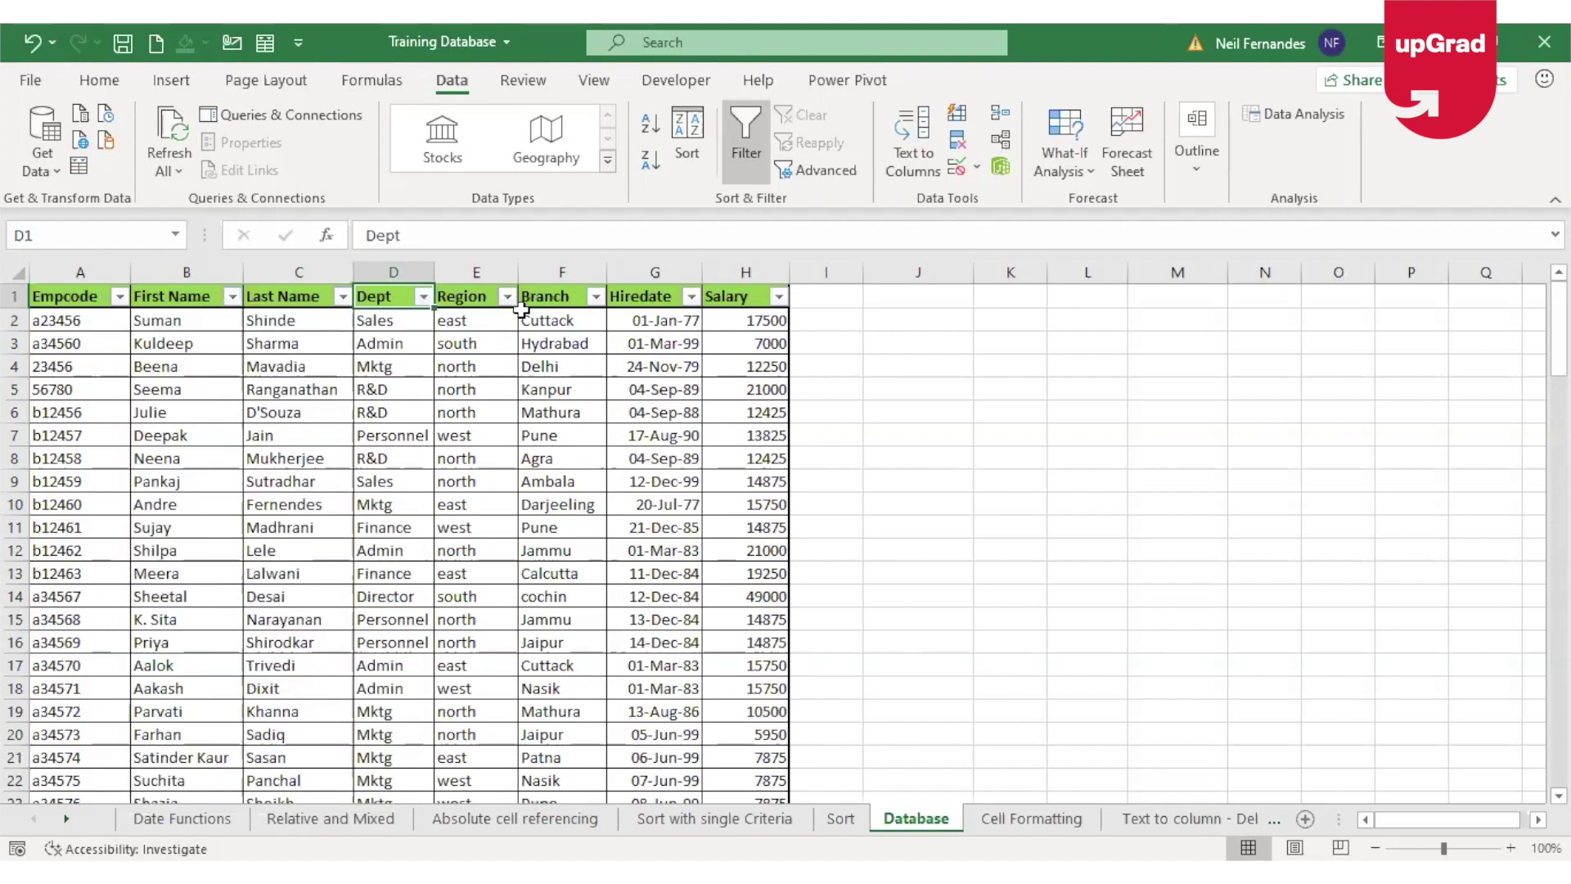
left_click(596, 296)
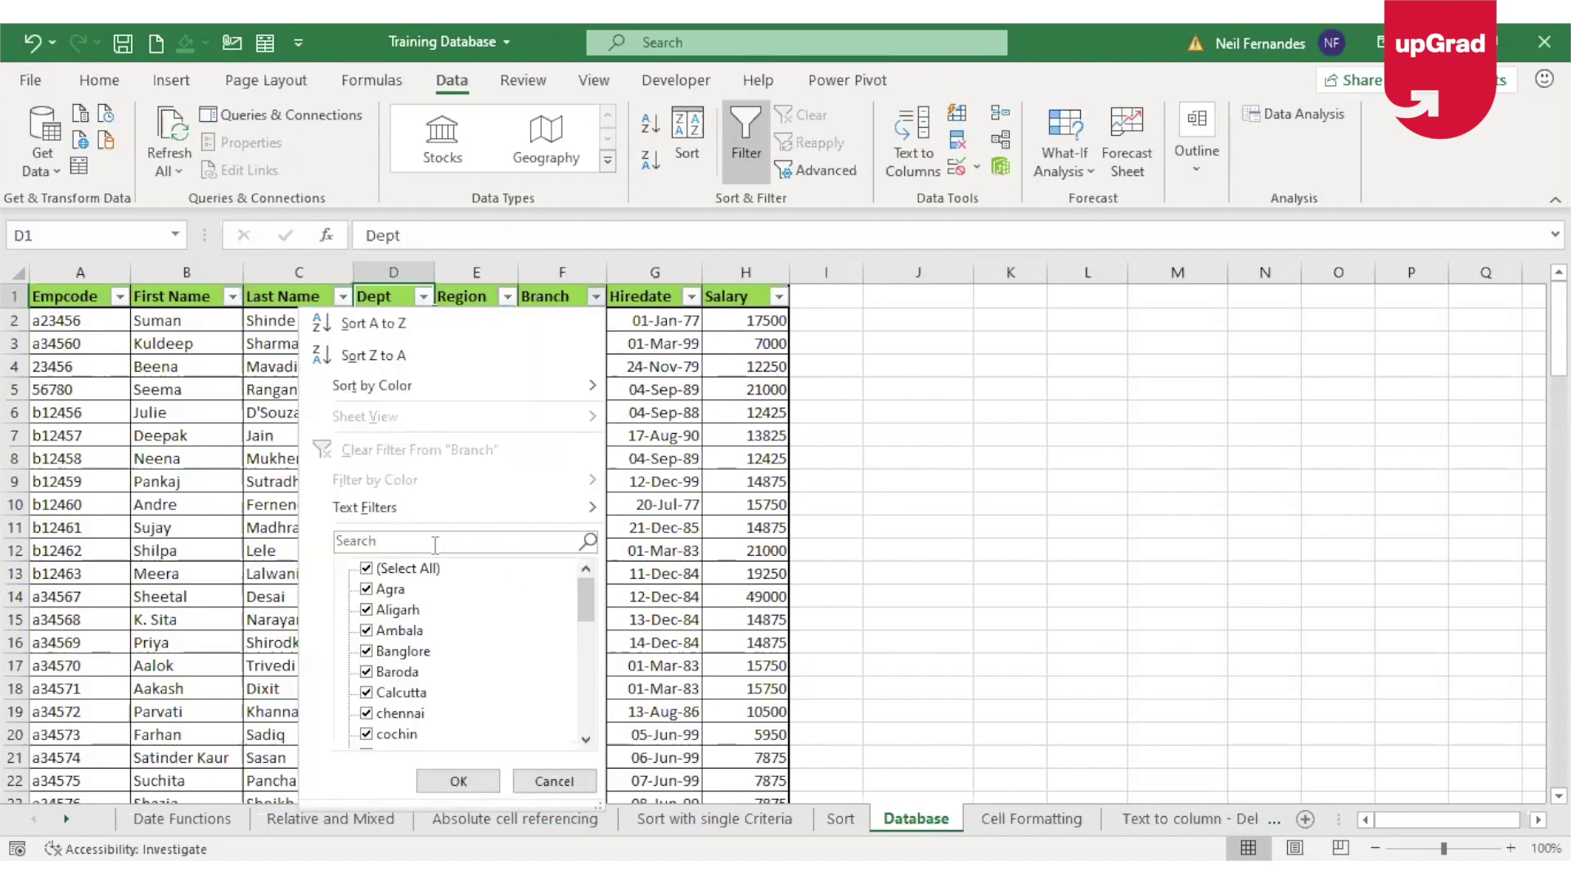
mouse_move(586, 596)
left_mouse_down()
mouse_move(587, 729)
mouse_move(587, 622)
left_mouse_up()
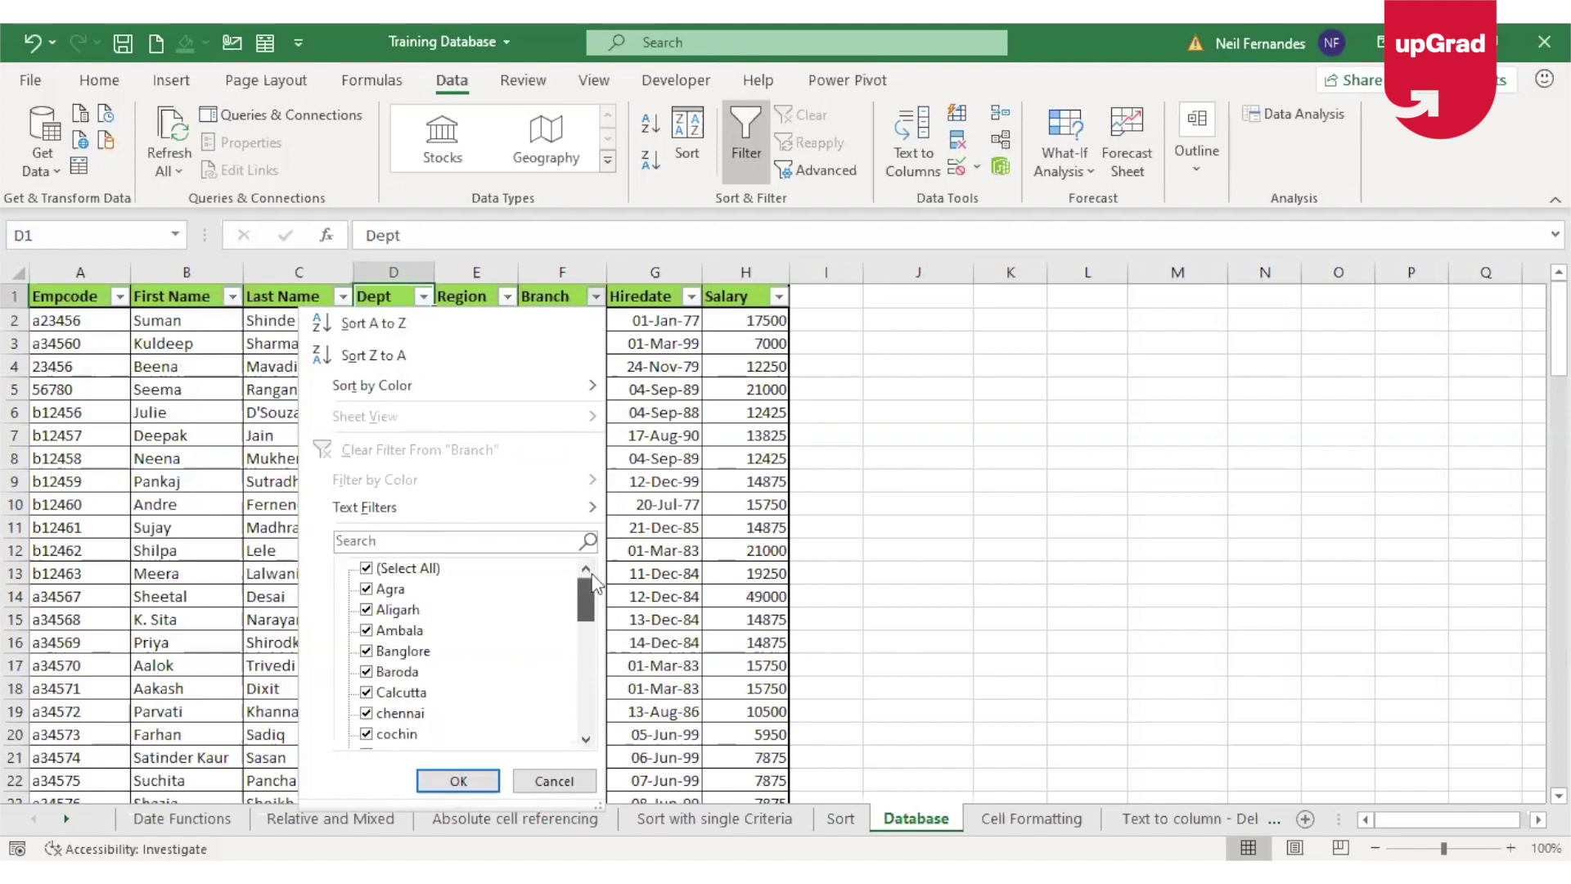
left_click(376, 540)
type("jammu")
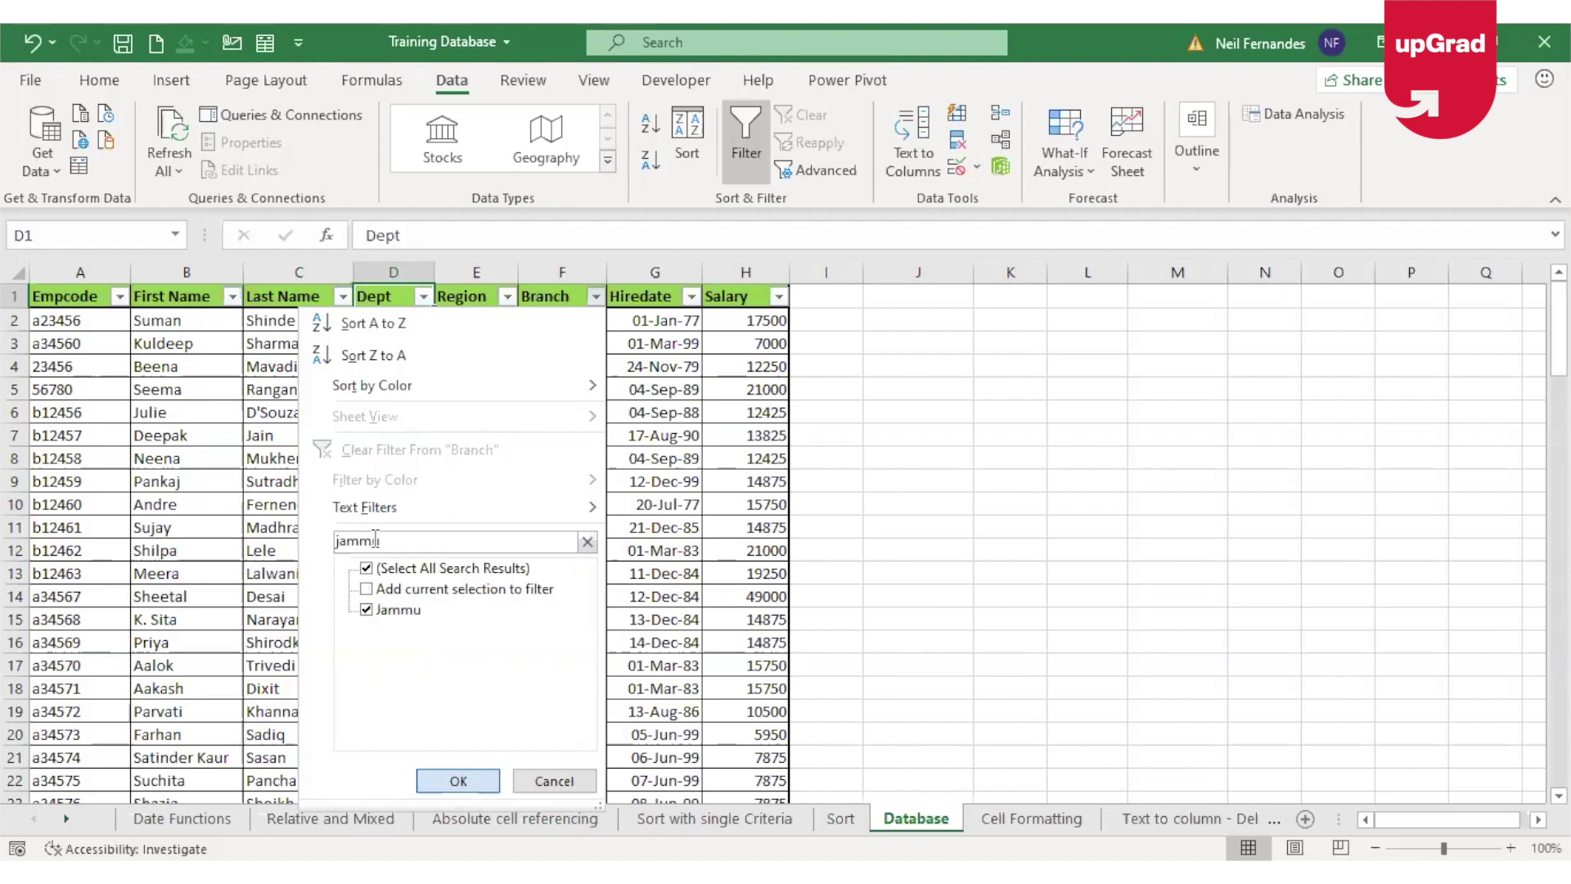
key("Return")
left_click(563, 325)
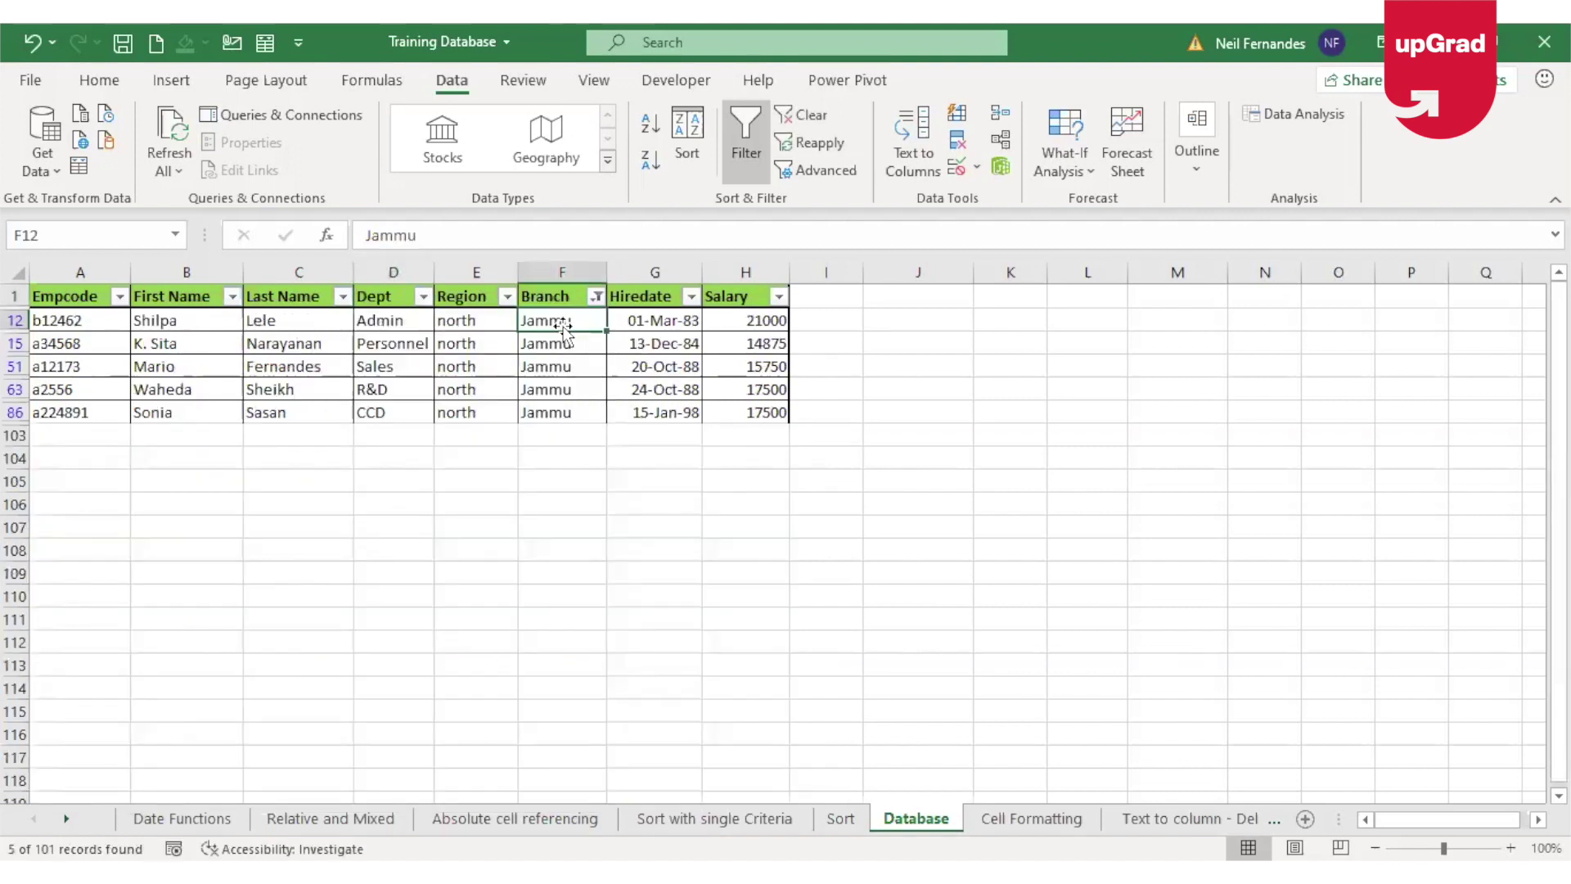
Filter Branch to Mumbai only by searching 'mumbai'
left_click(600, 291)
left_click(536, 540)
type("mumbai")
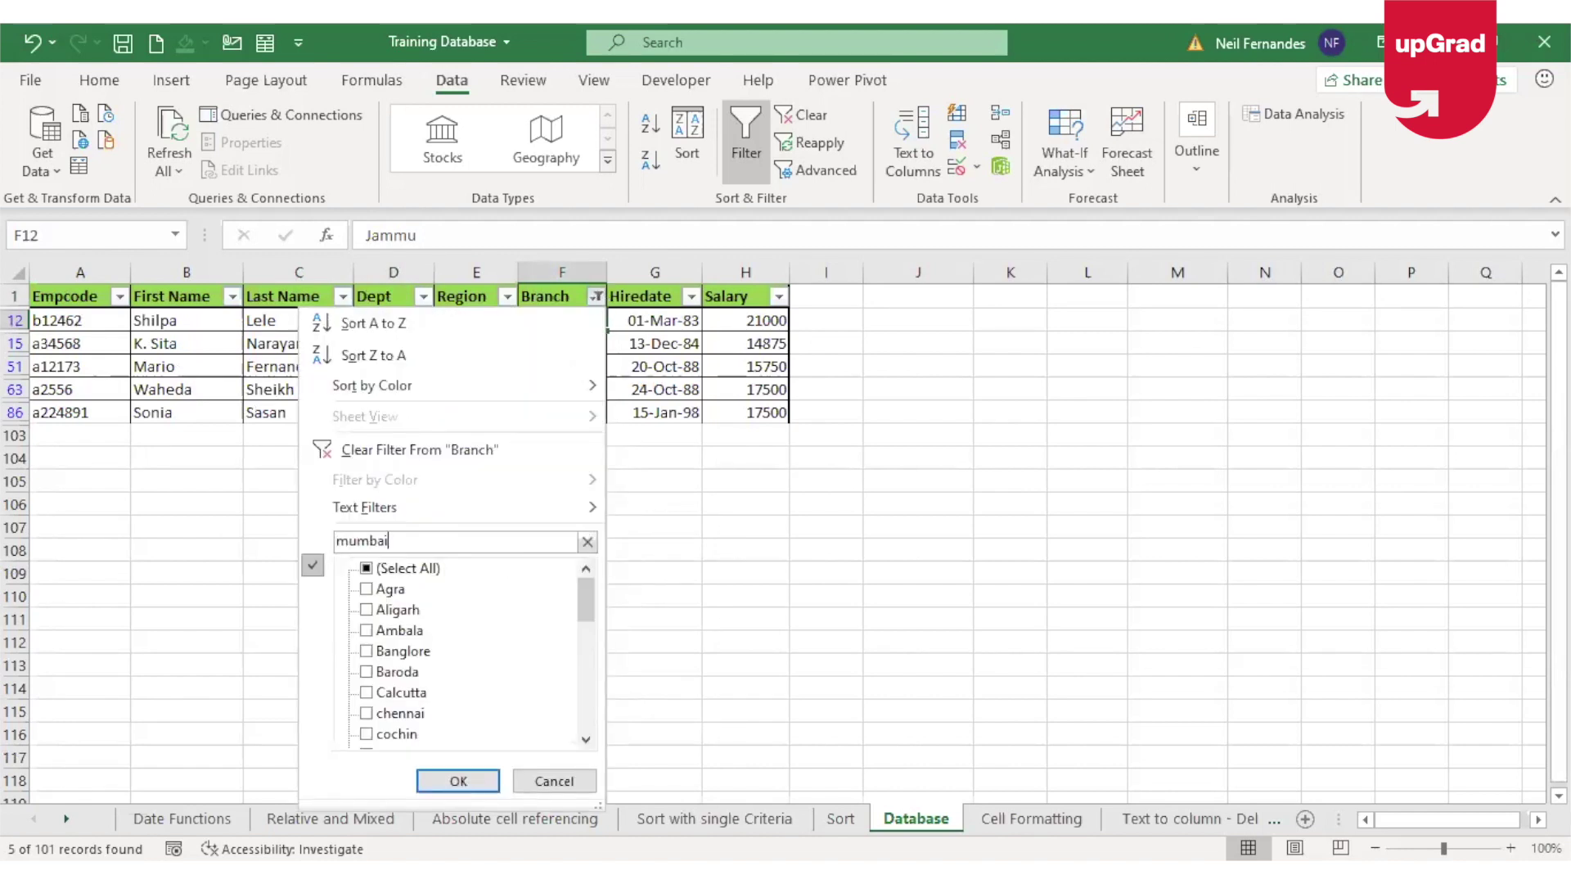
key("Return")
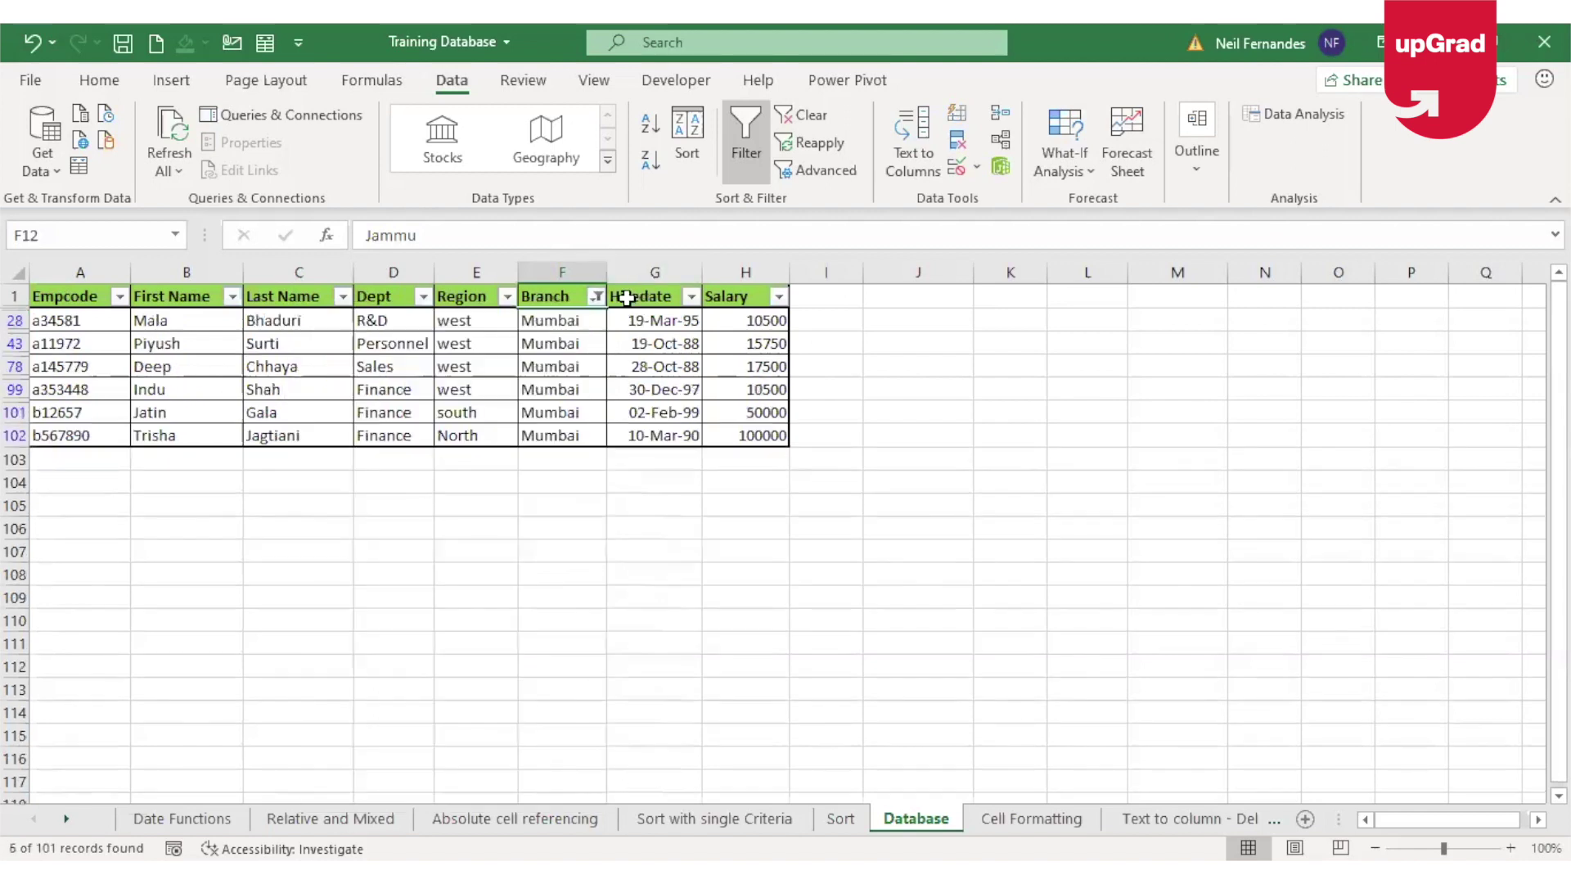
left_click(565, 339)
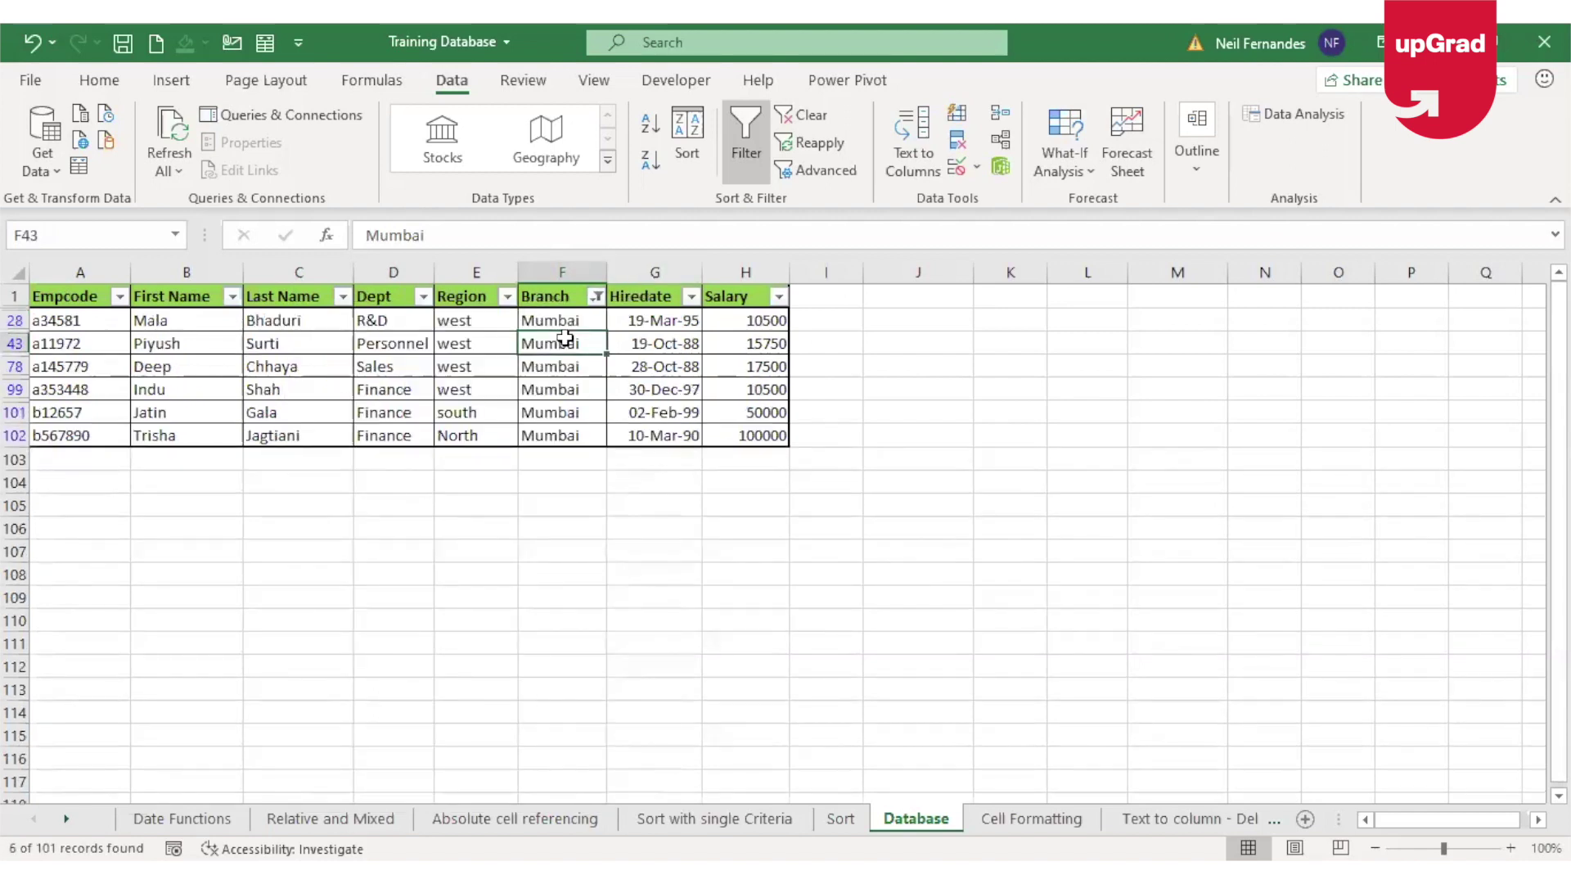
Search 'jammu' with Add current selection to filter, showing Mumbai and Jammu together
left_click(589, 298)
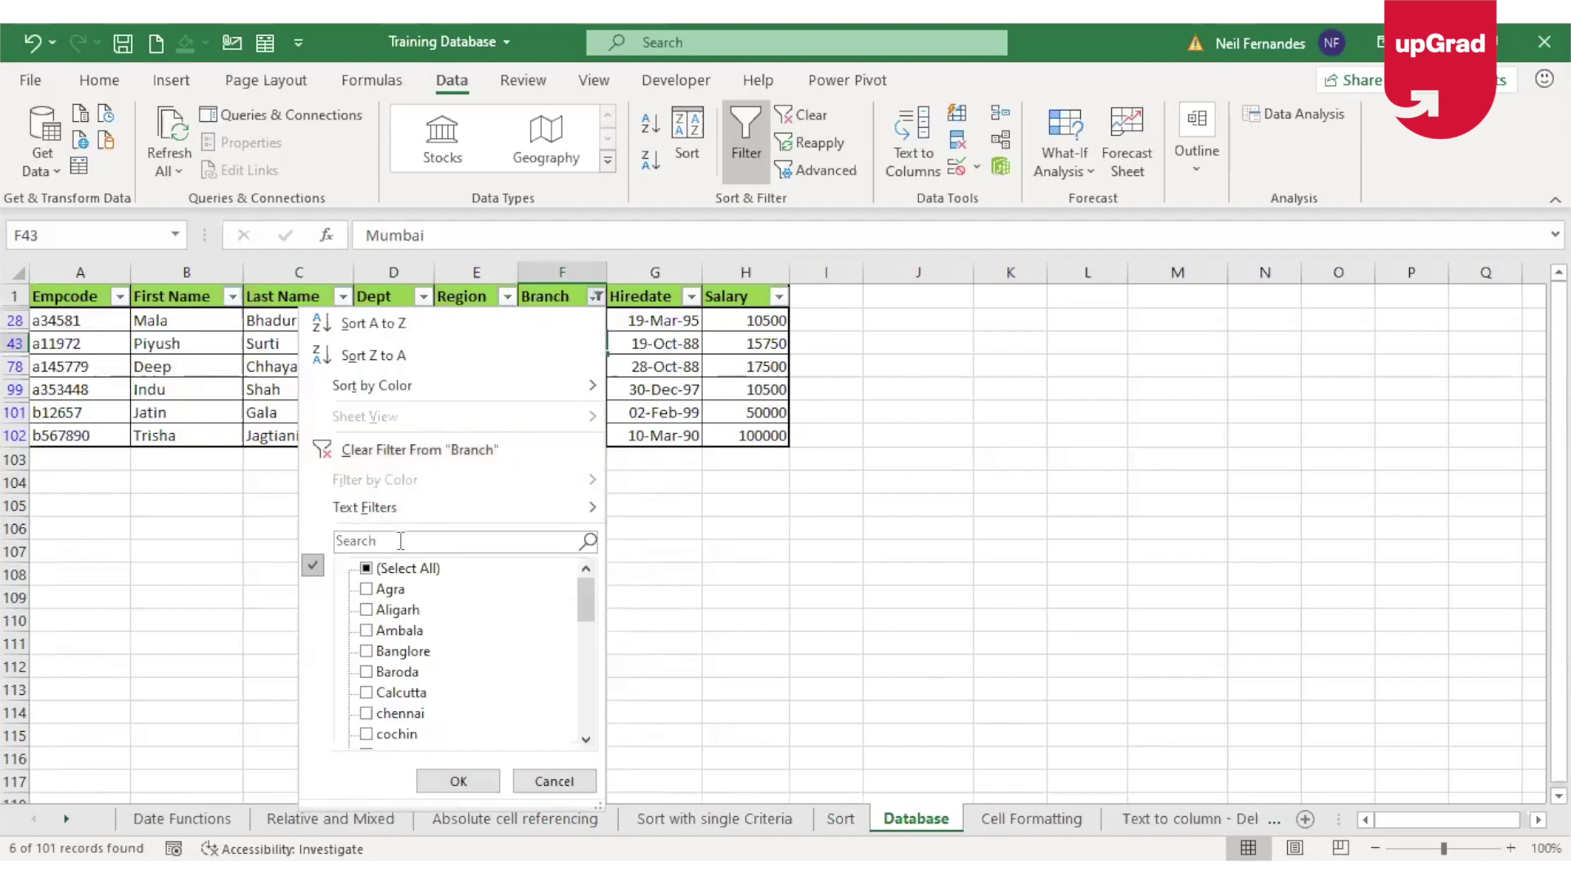
left_click(401, 544)
type("jam")
key("BackSpace")
key("BackSpace")
key("BackSpace")
key("Escape")
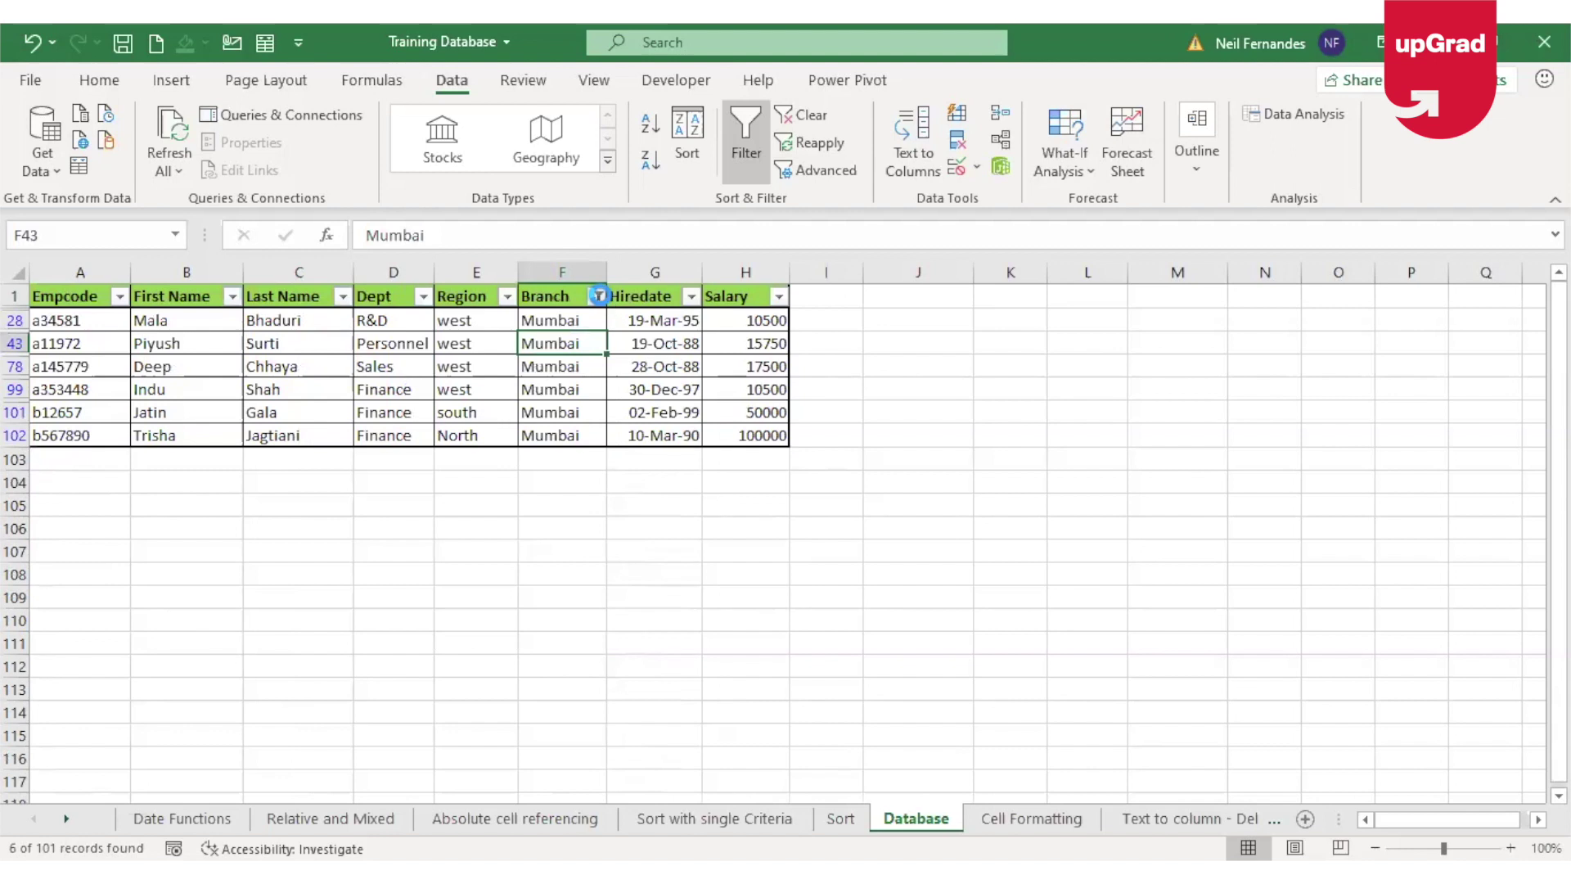
left_click(599, 296)
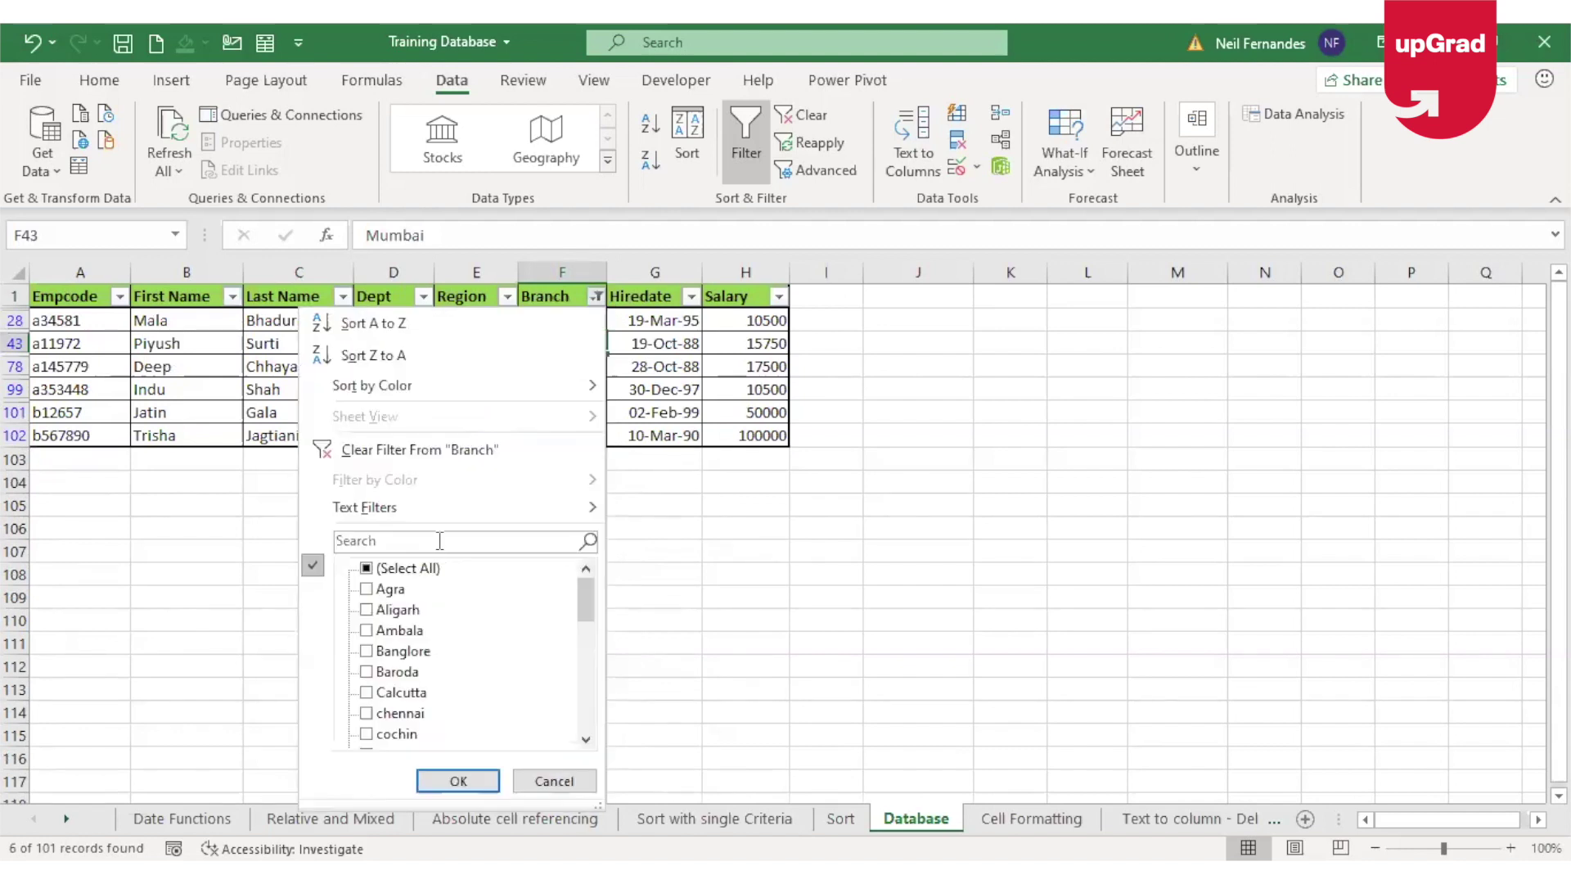
left_click(440, 541)
type("jammu")
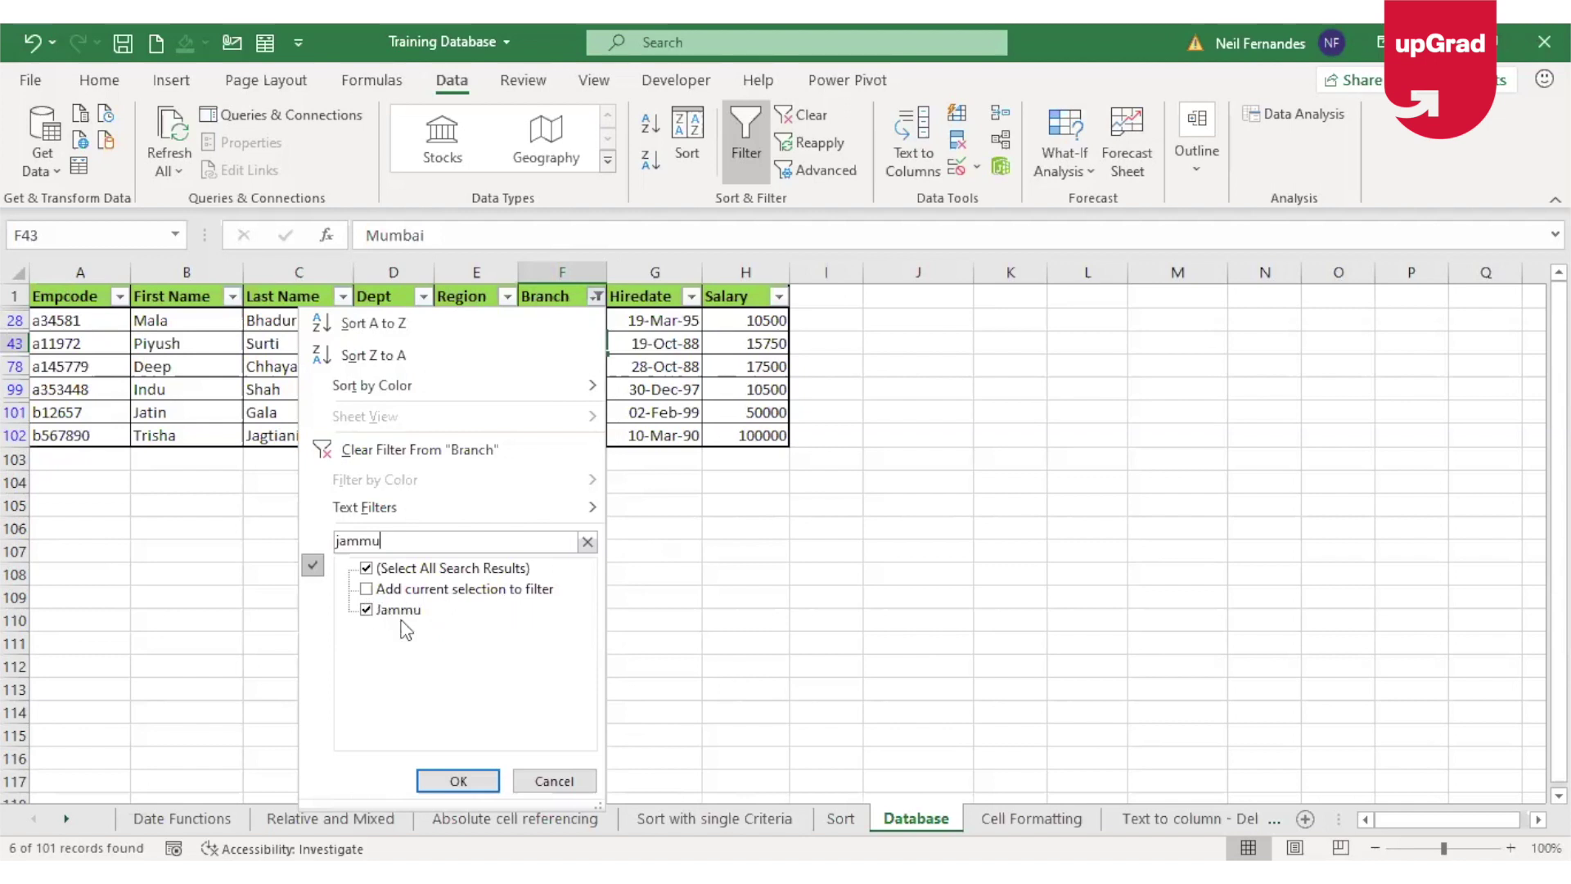
left_click(368, 589)
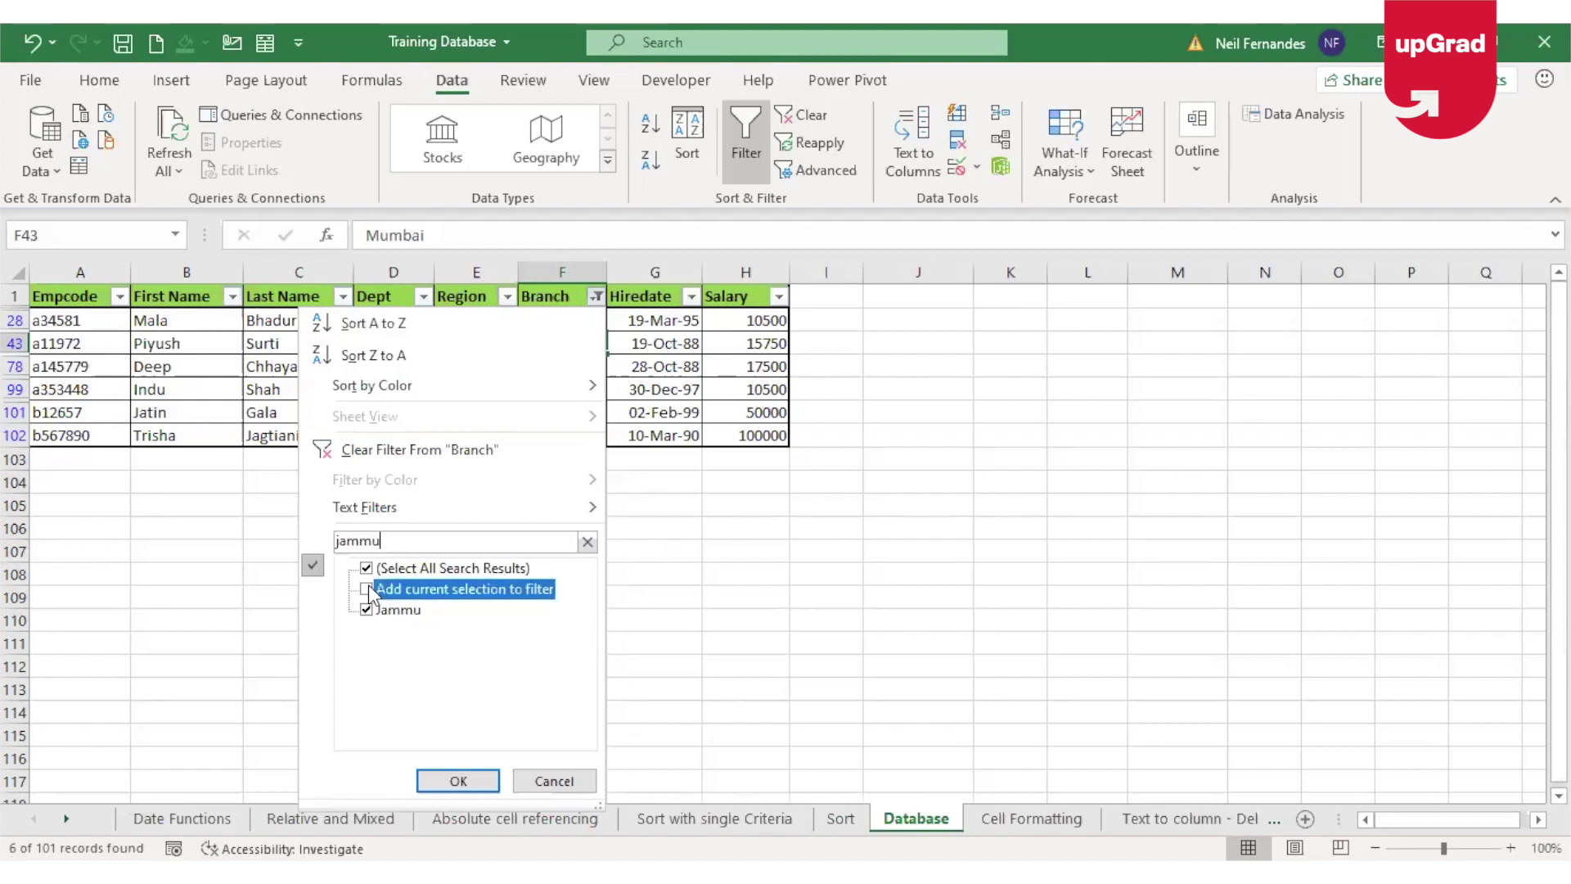
left_click(468, 783)
left_click(558, 348)
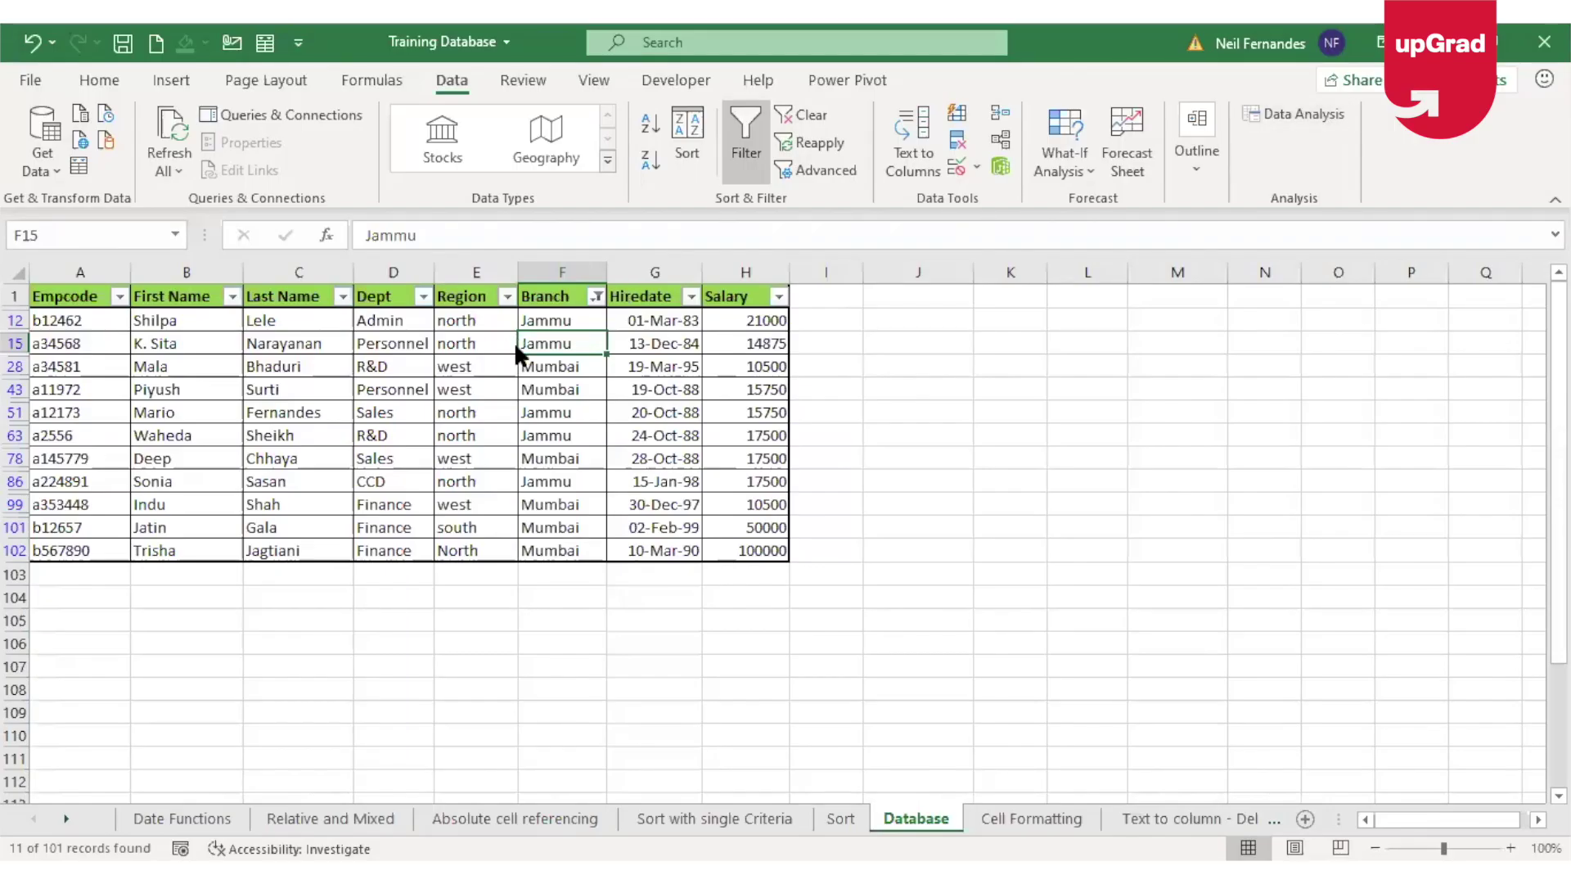
Clear the Branch filter so every employee record shows again
left_click(570, 295)
key("alt+a")
key("c")
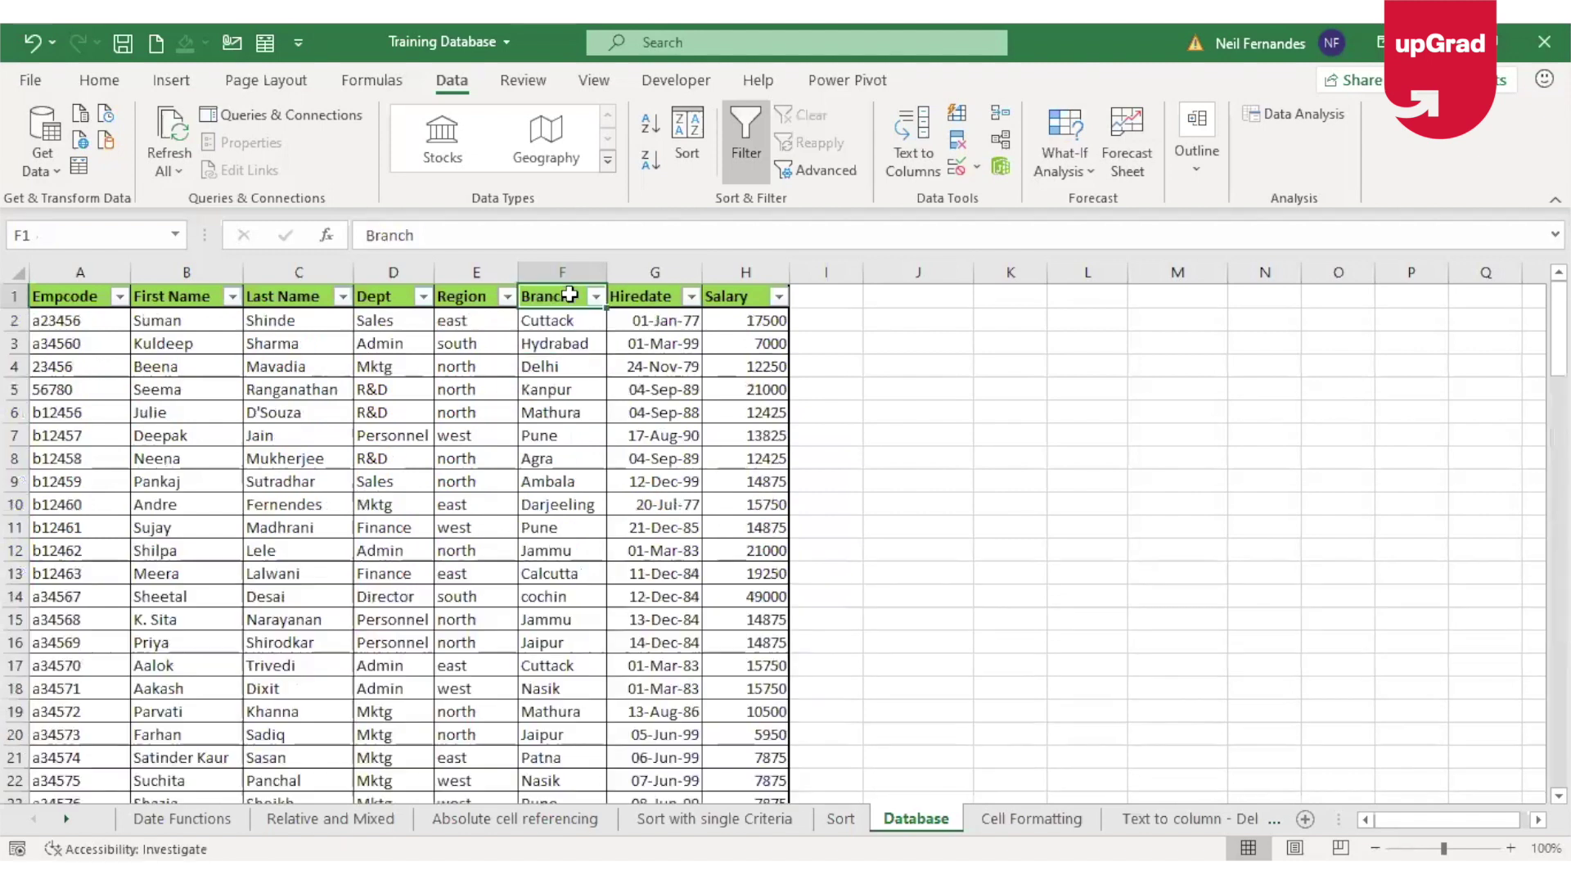
left_click(424, 297)
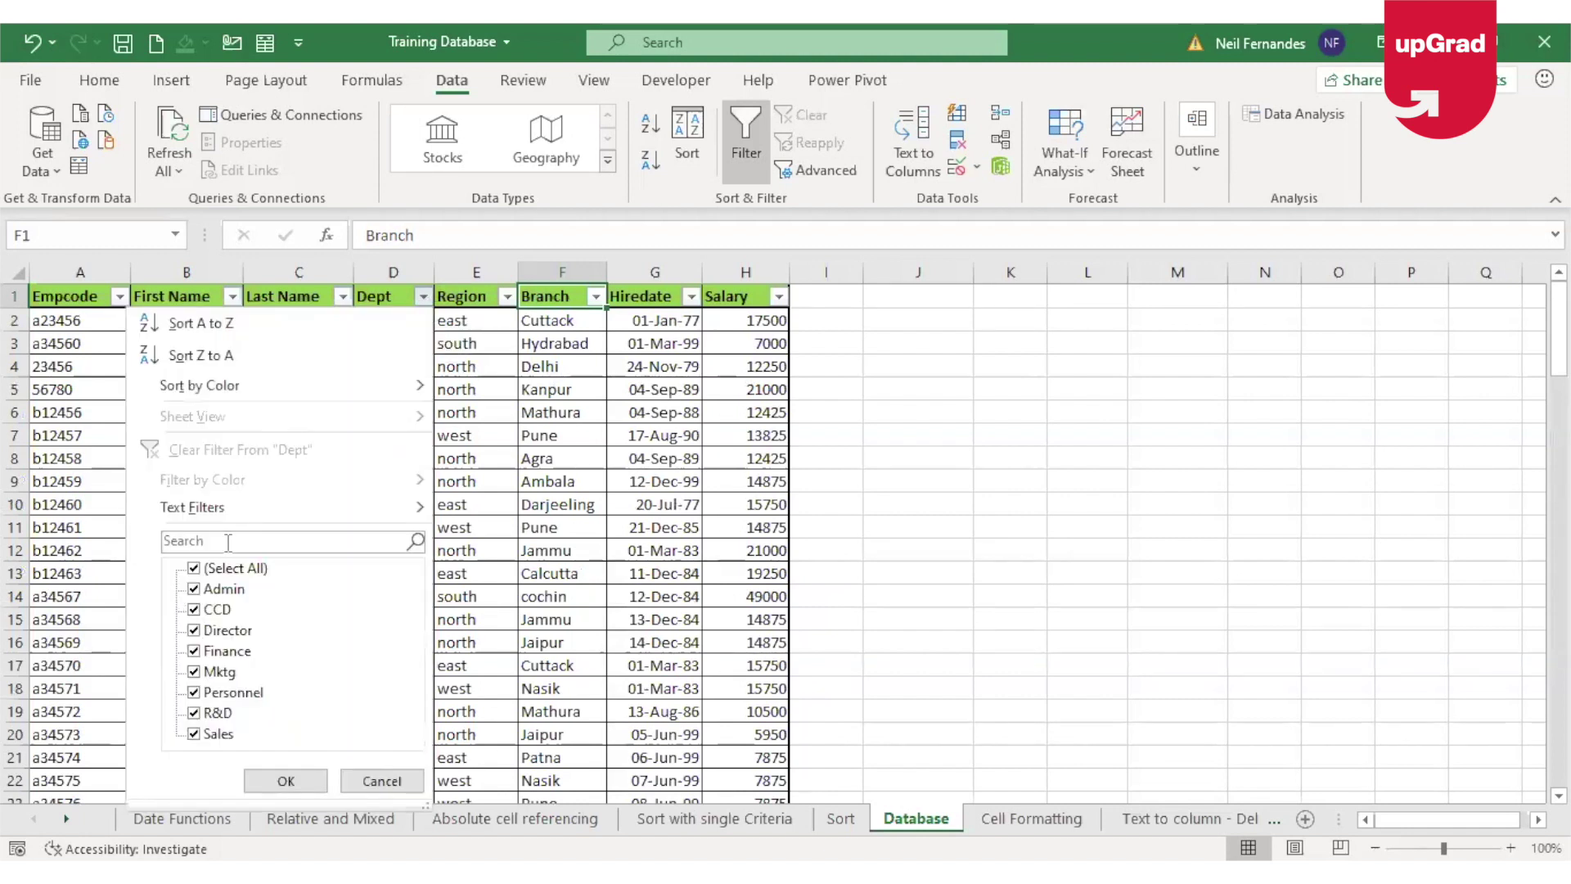
left_click(228, 543)
type("sales")
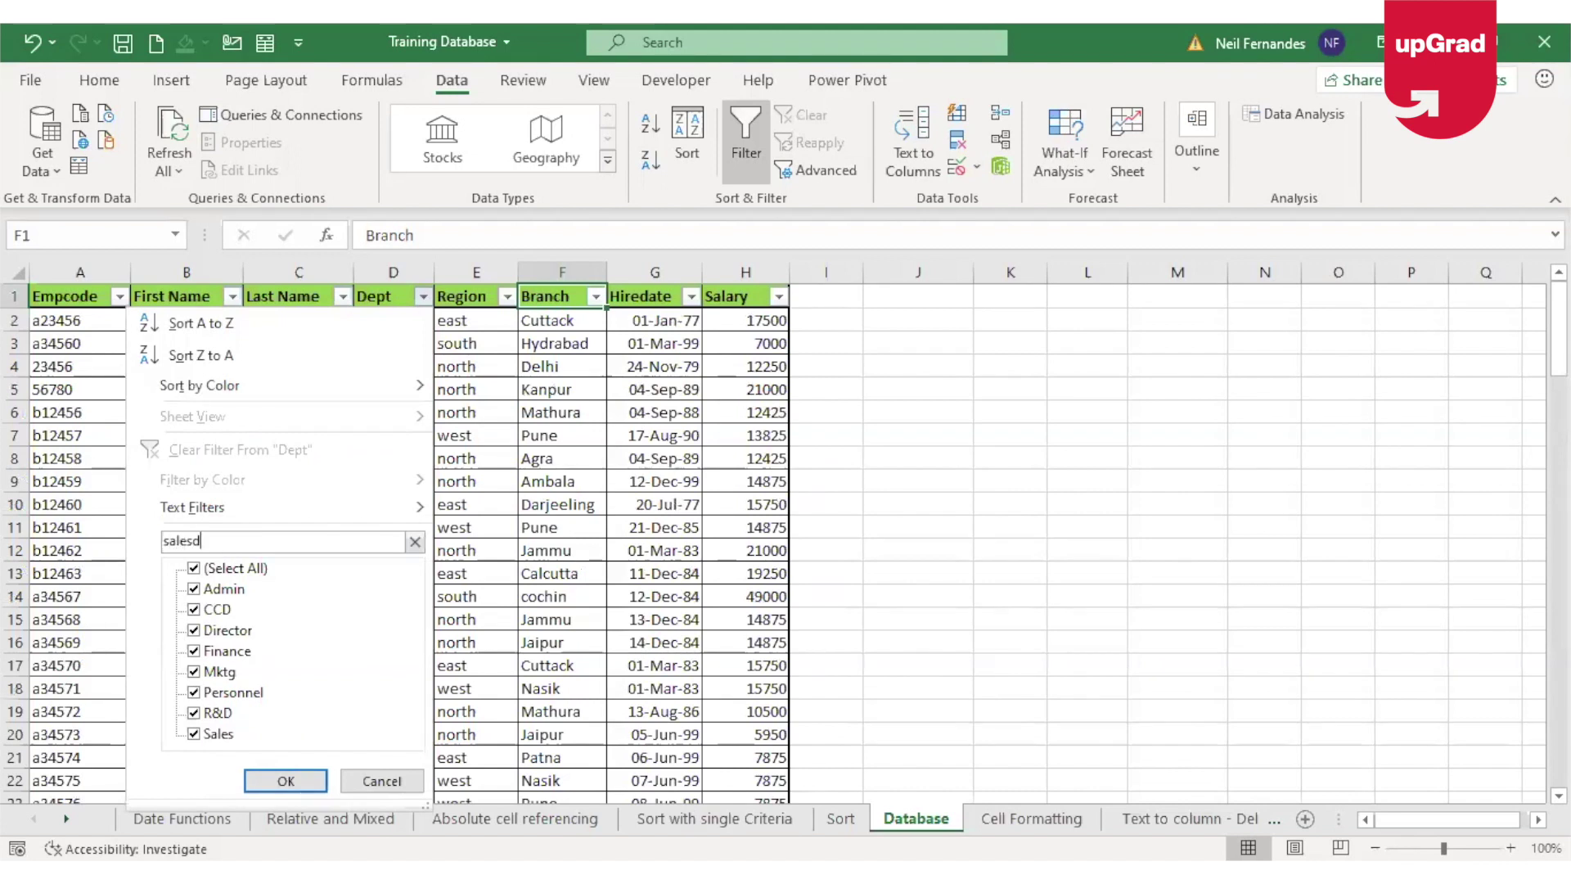
key("Return")
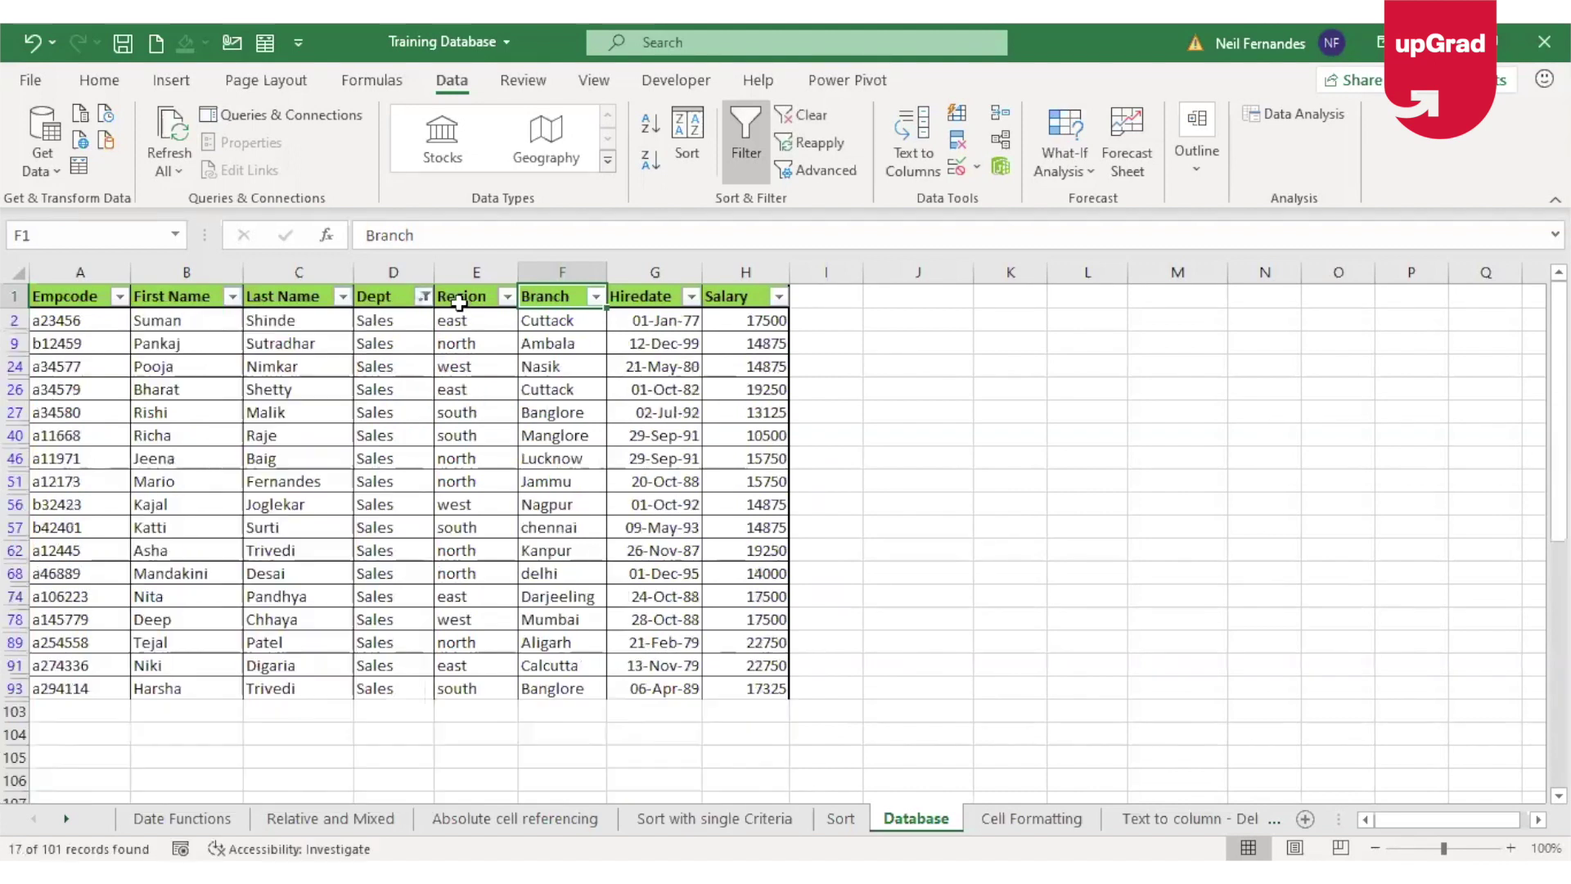
left_click(509, 297)
left_click(262, 541)
type("east")
key("Return")
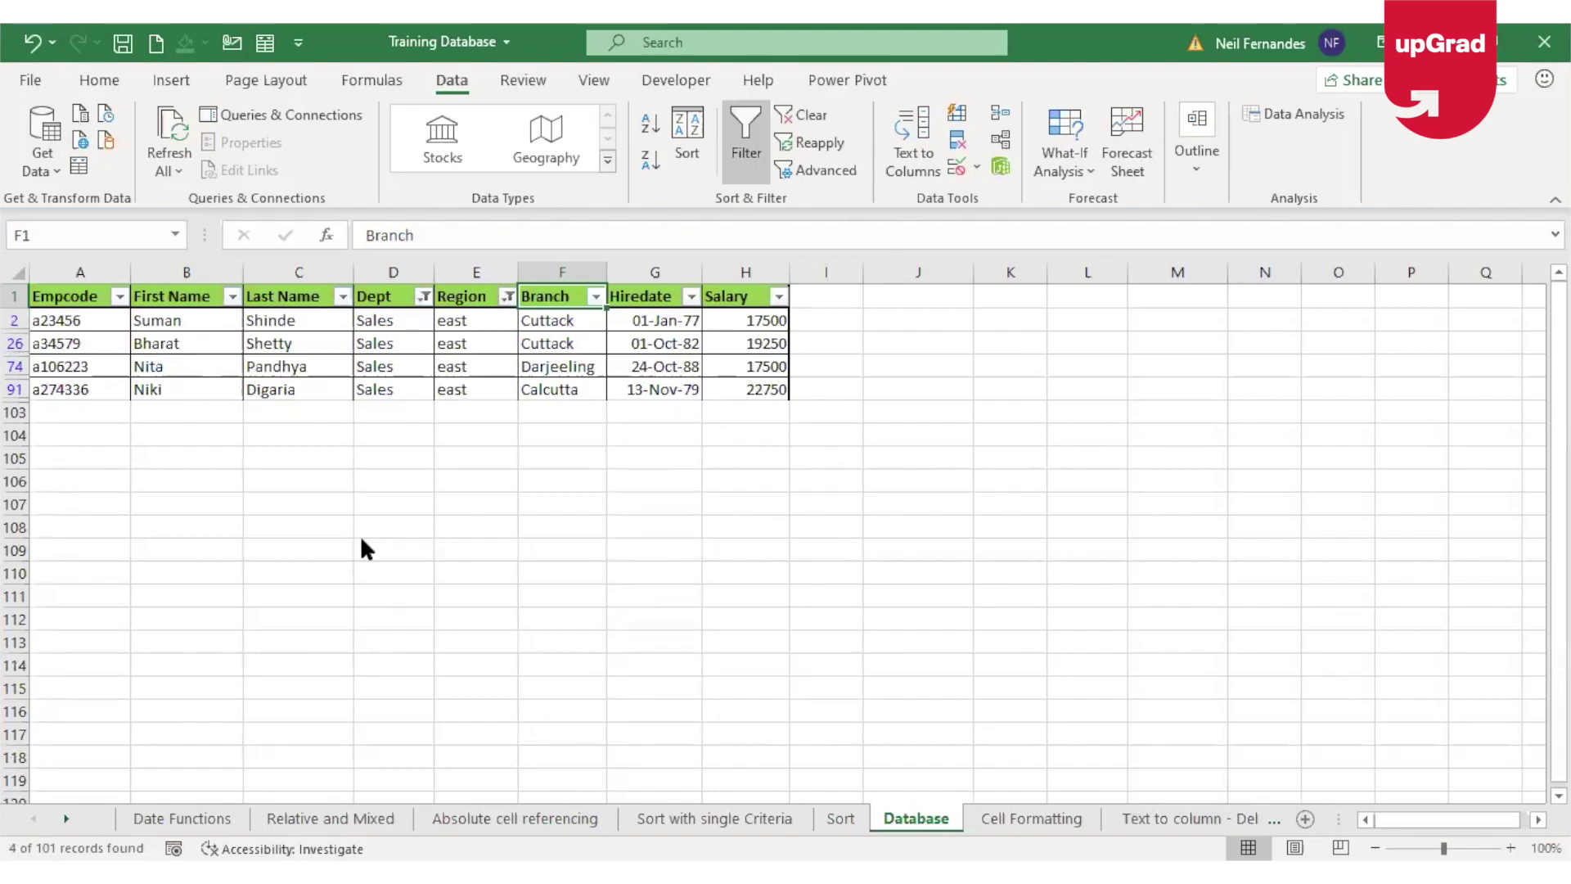
key("alt+a")
key("c")
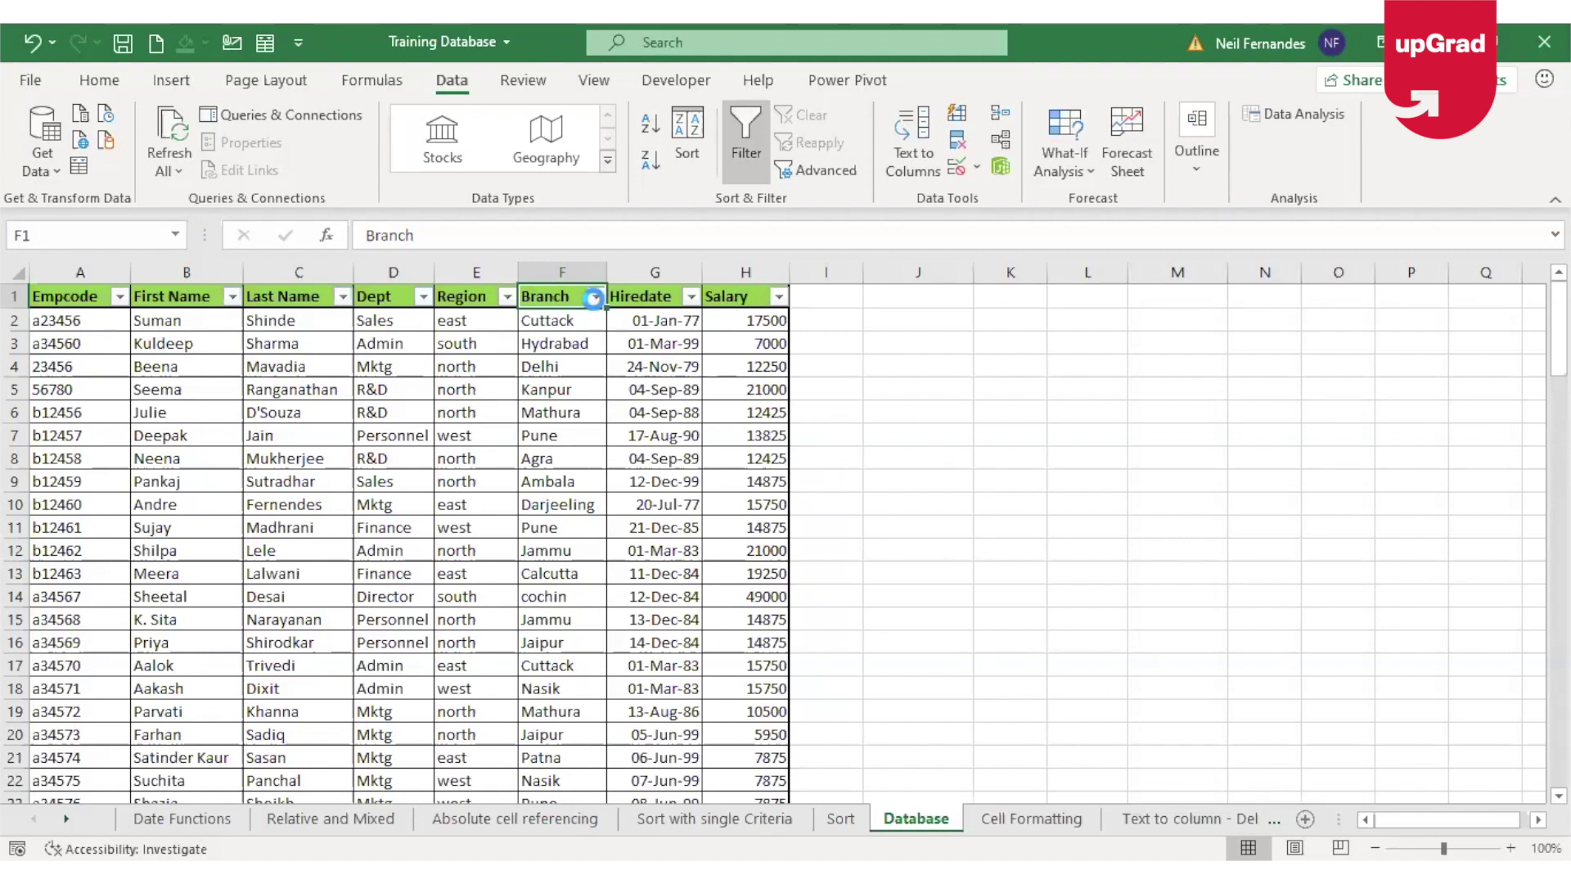
left_click(596, 297)
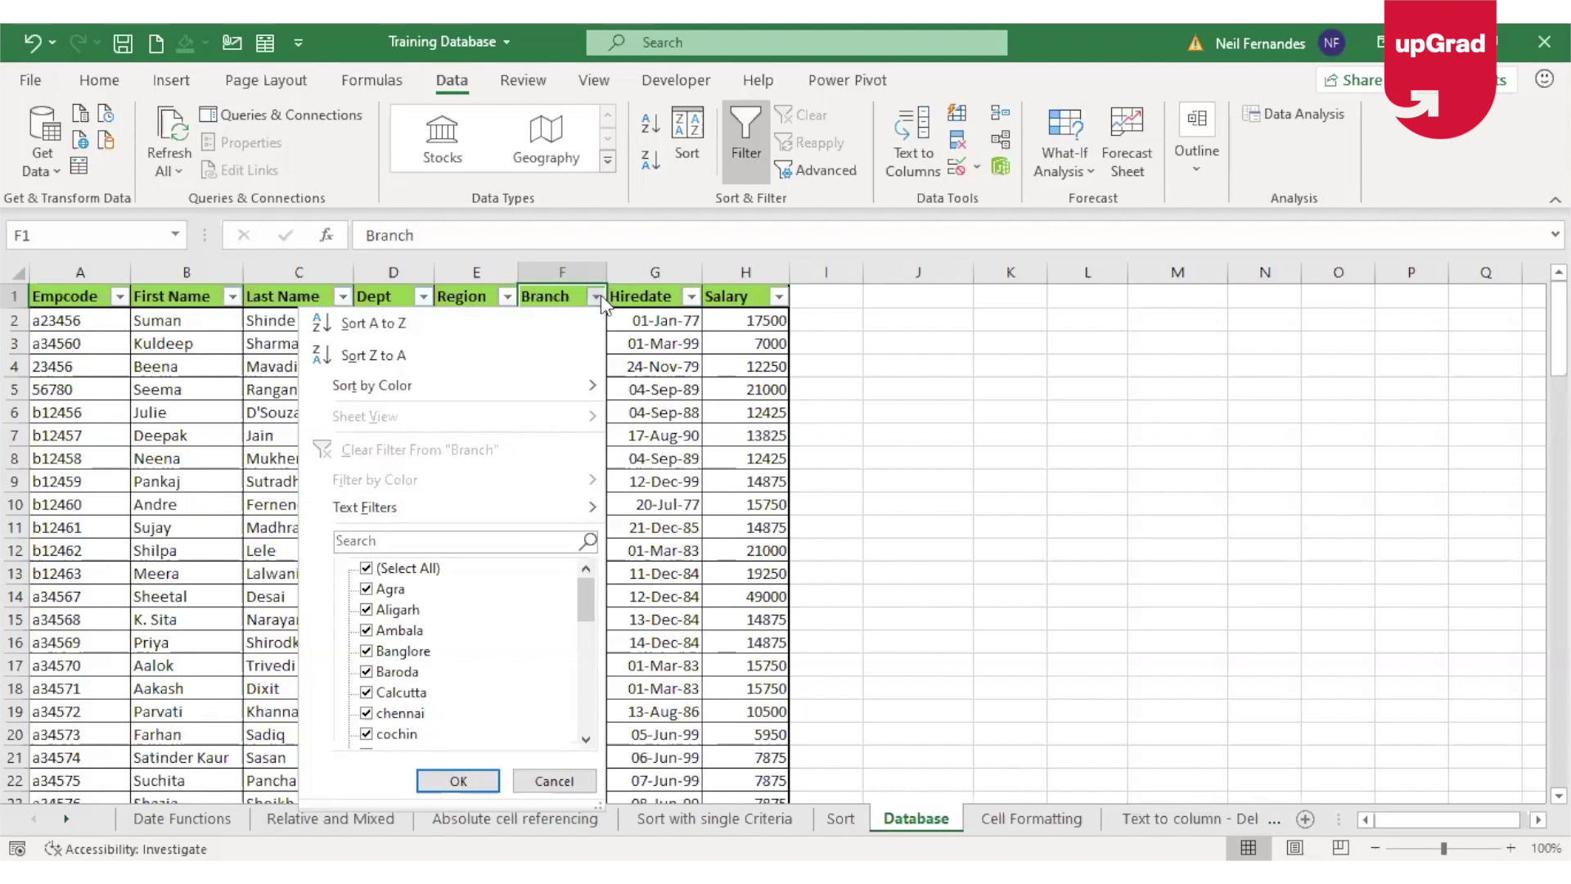
left_click(774, 311)
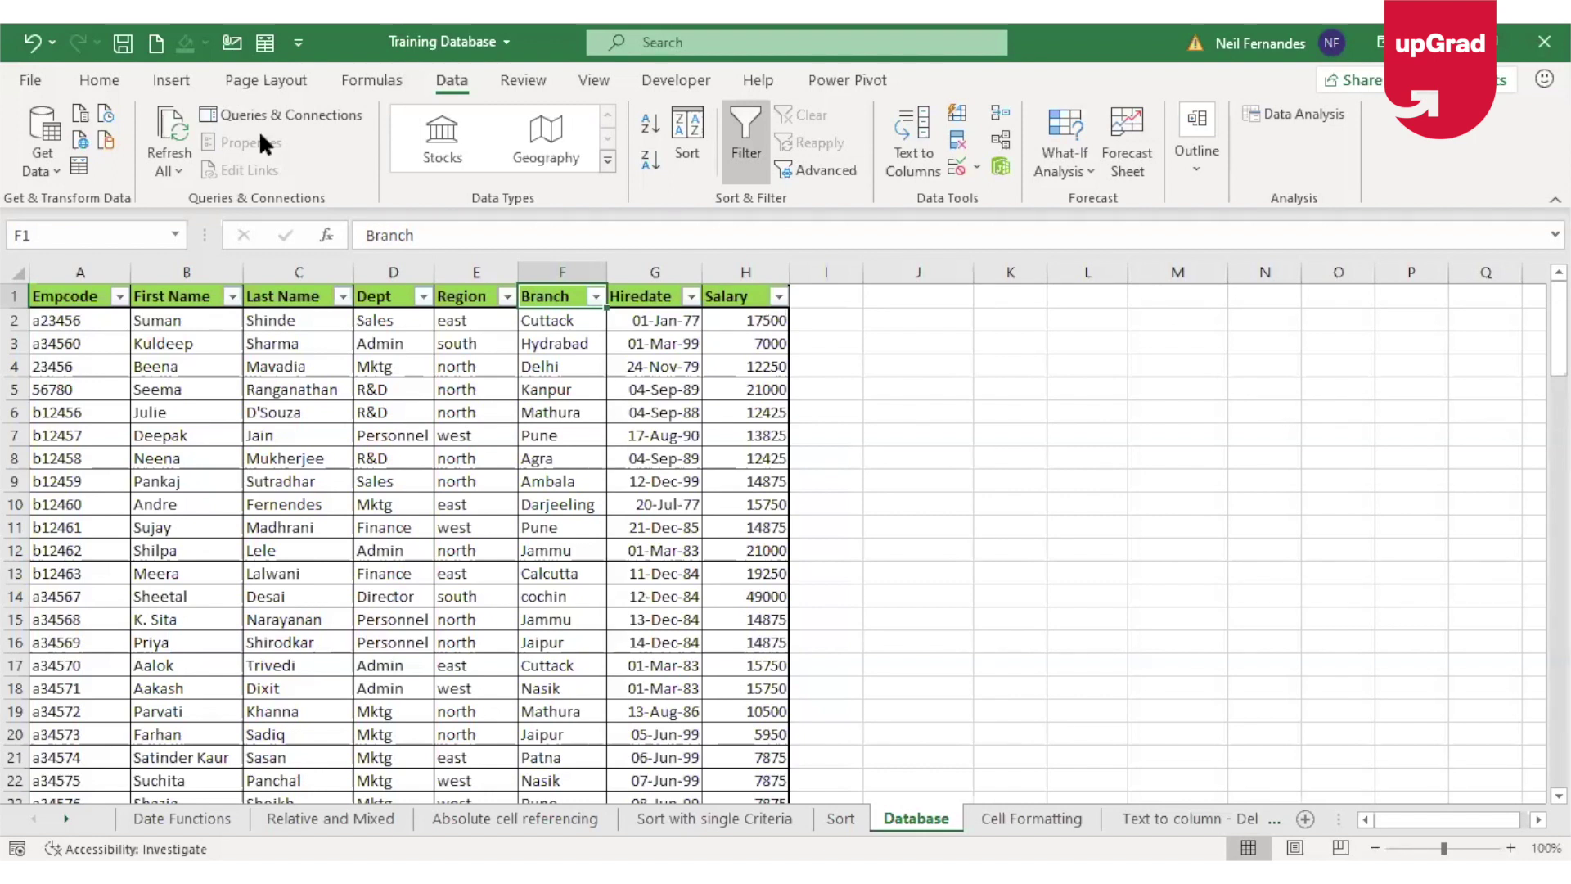
left_click(424, 298)
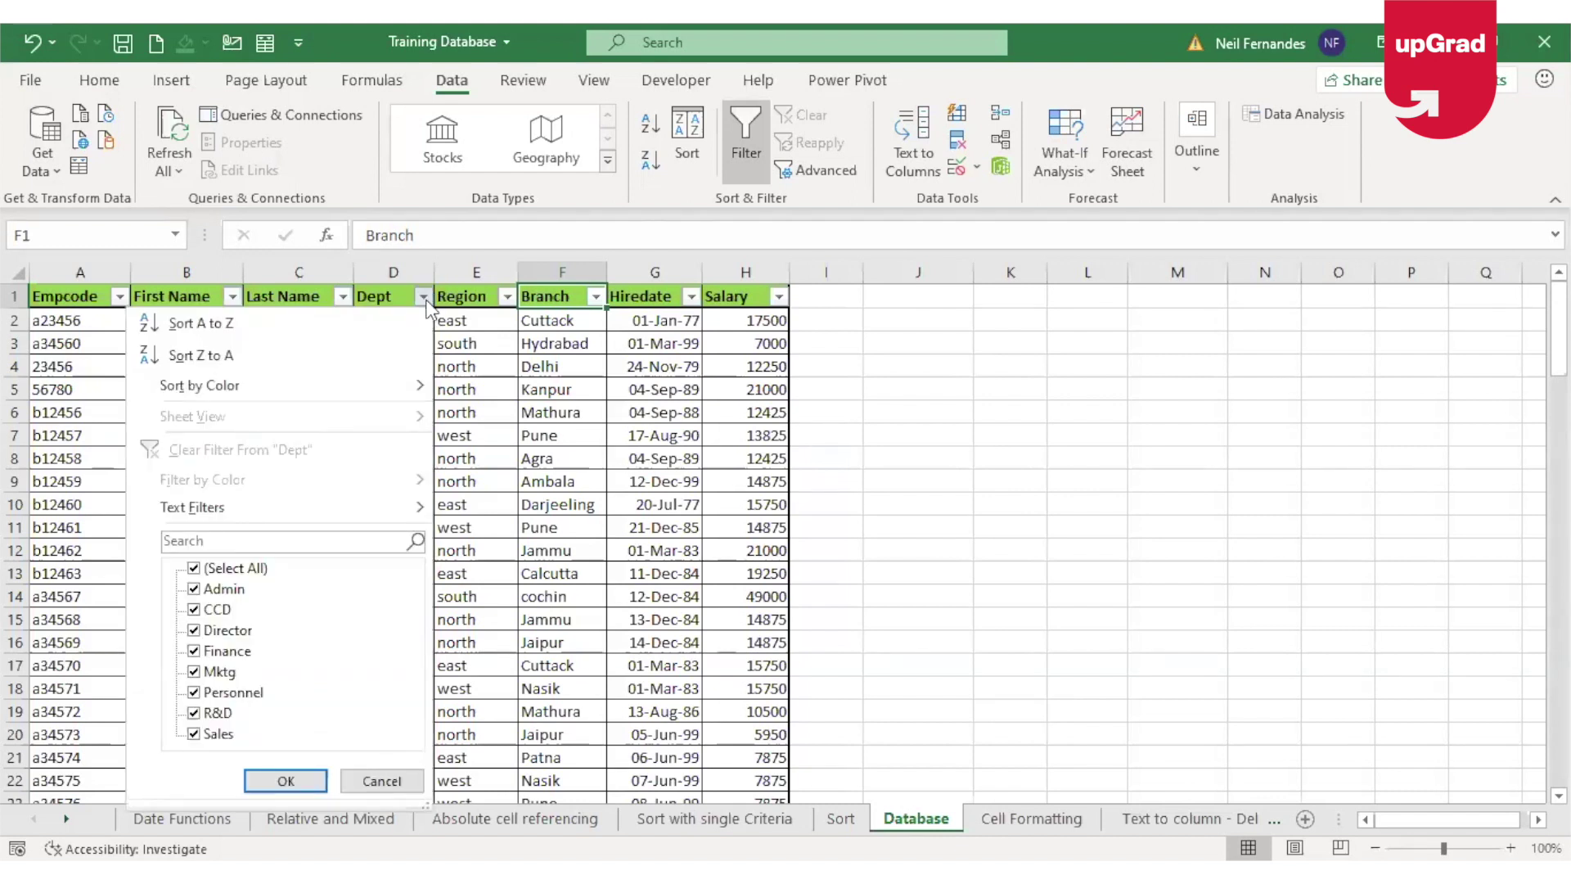
left_click(256, 521)
mouse_move(289, 517)
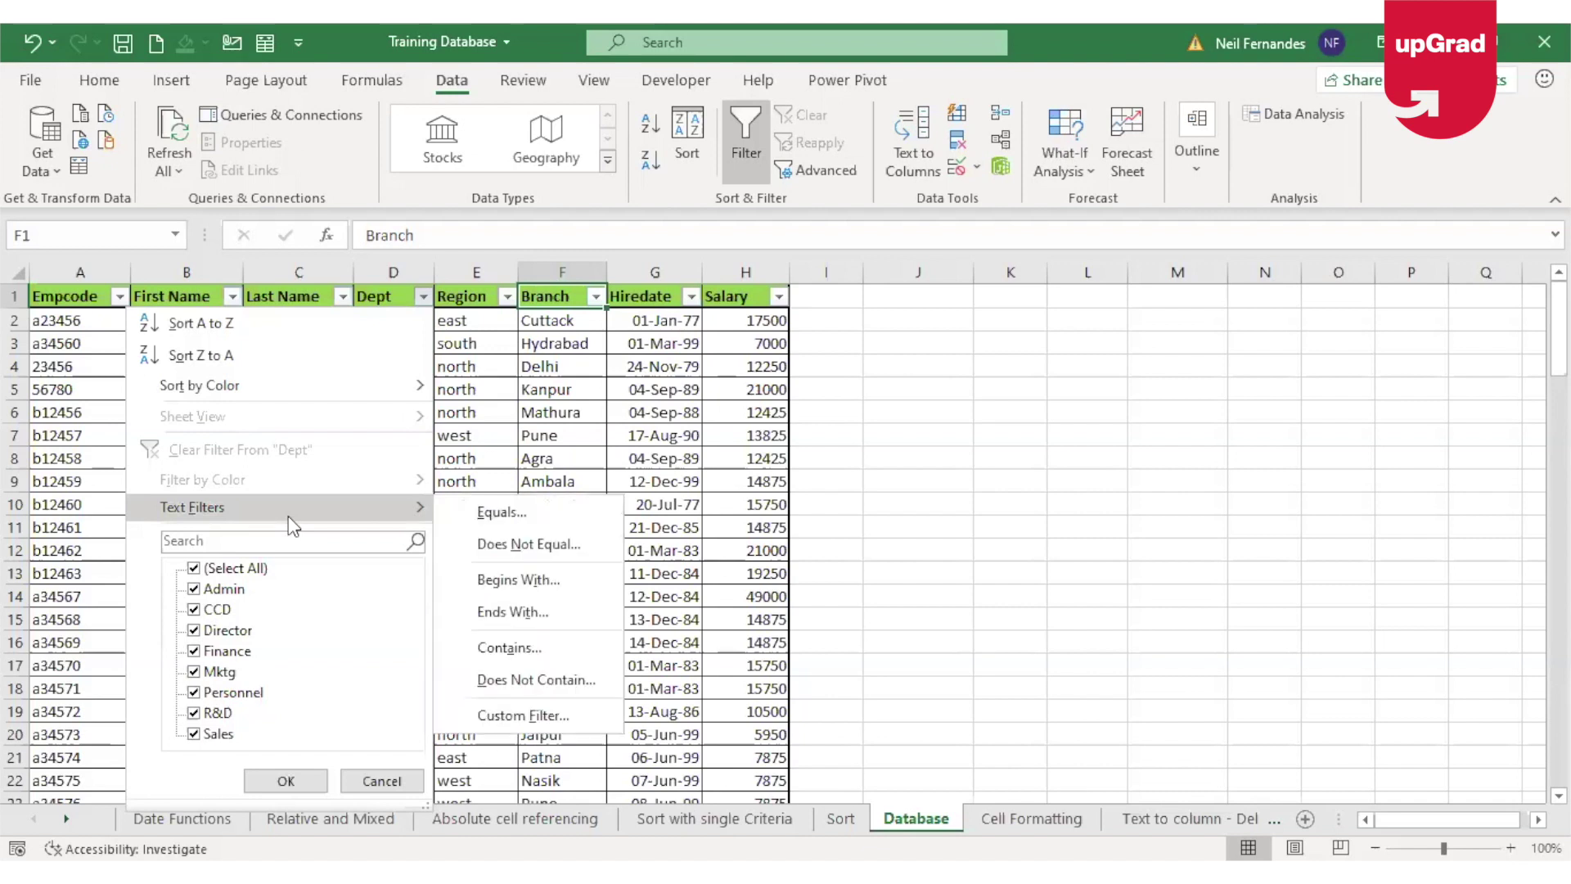
left_click(513, 540)
type("sales")
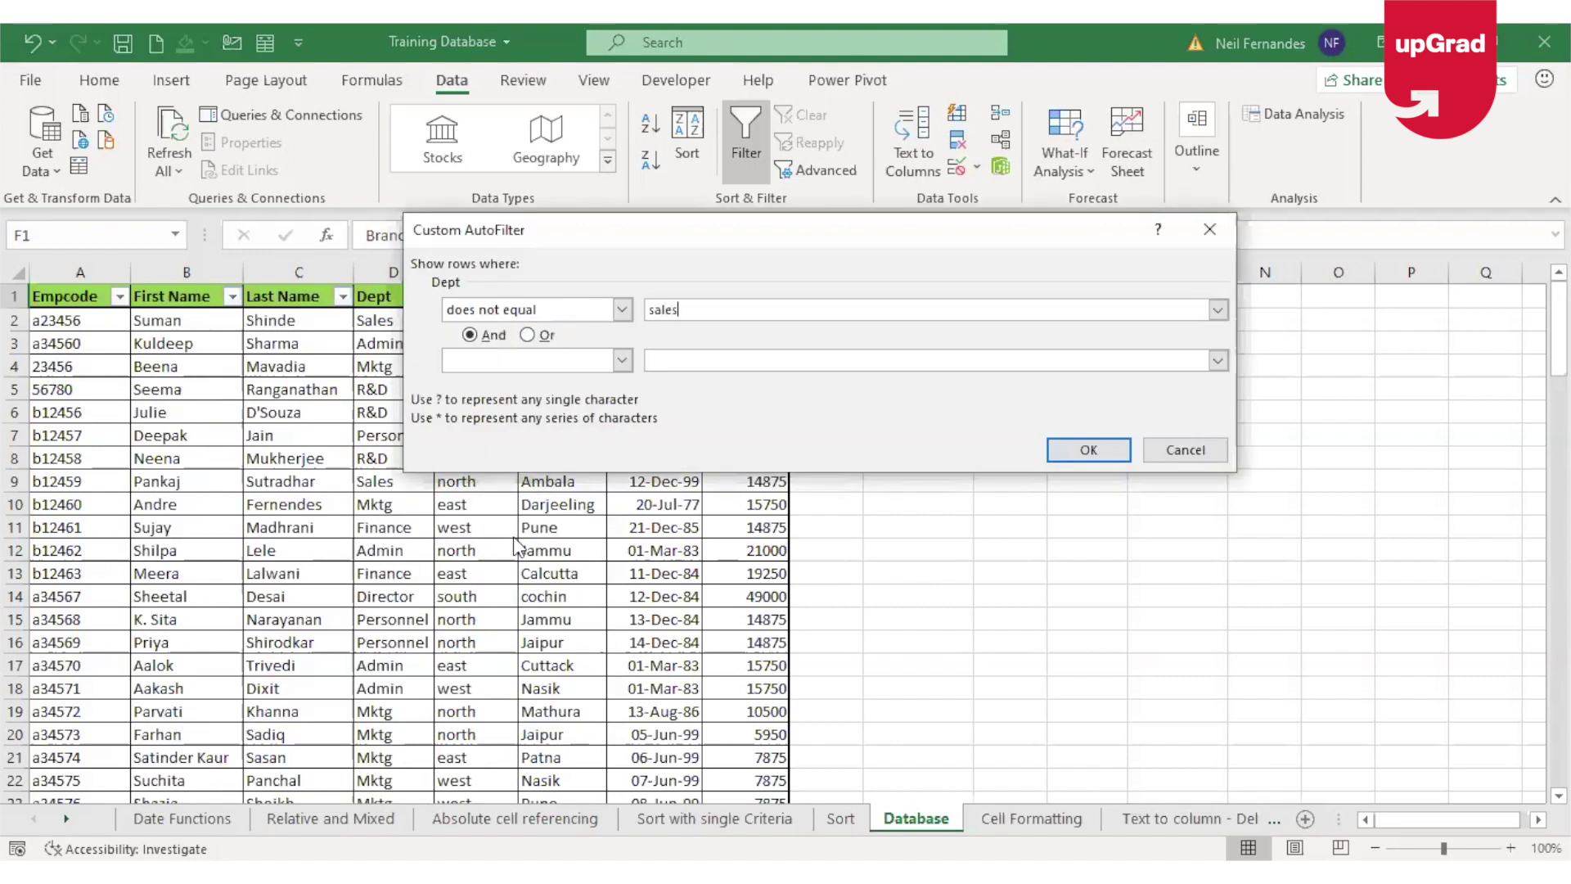
key("Return")
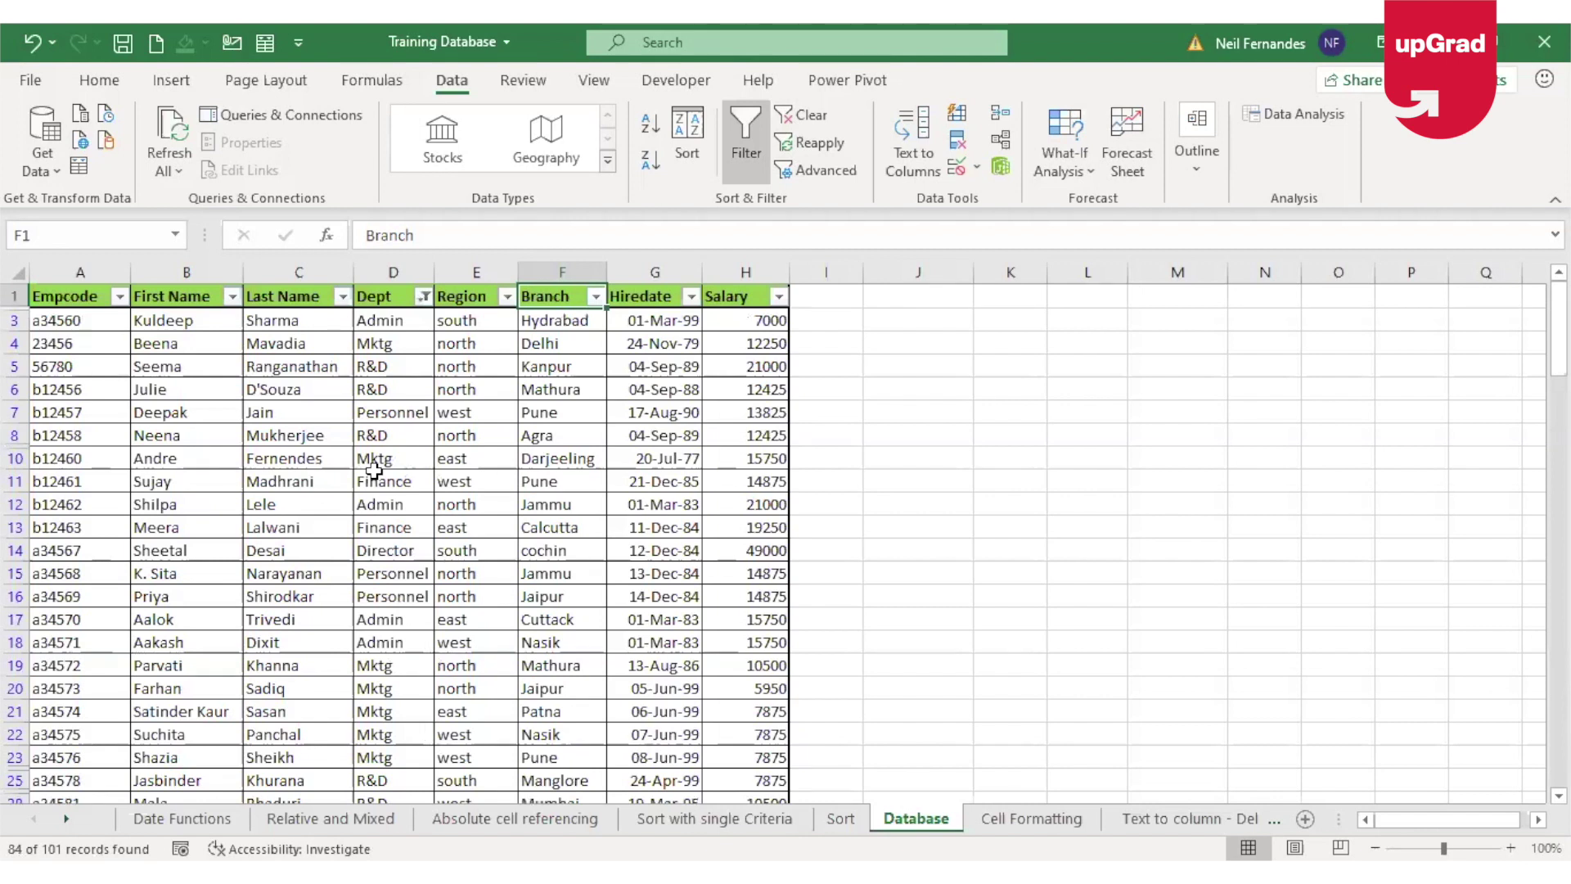
key("alt+a")
key("c")
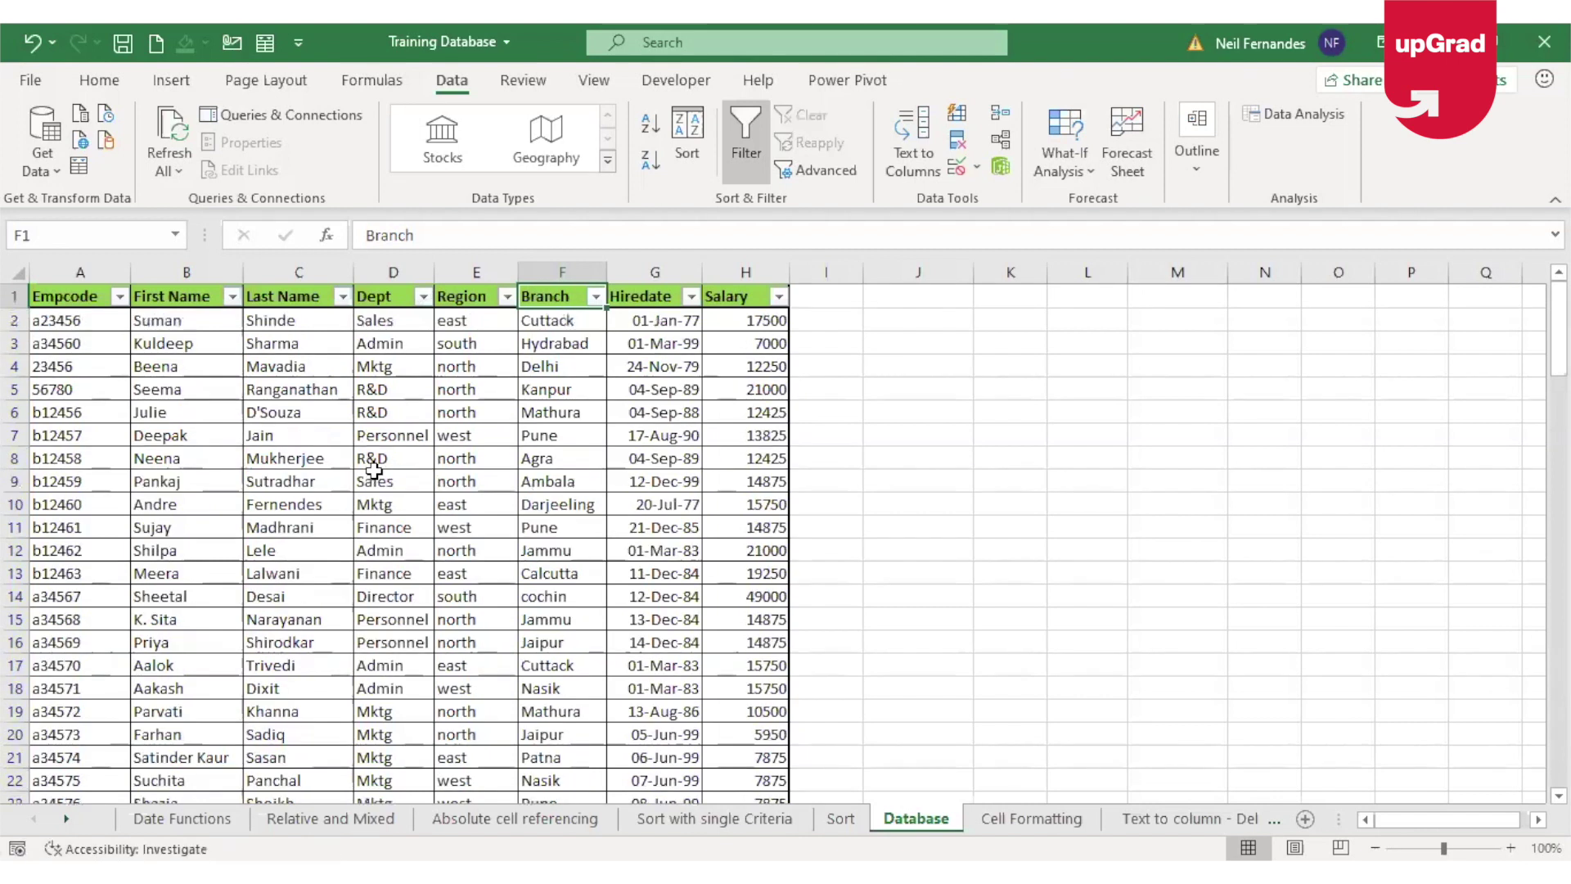
Apply a Salary between filter of 12000 to 20000, leaving 67 of 101 records
left_click(778, 297)
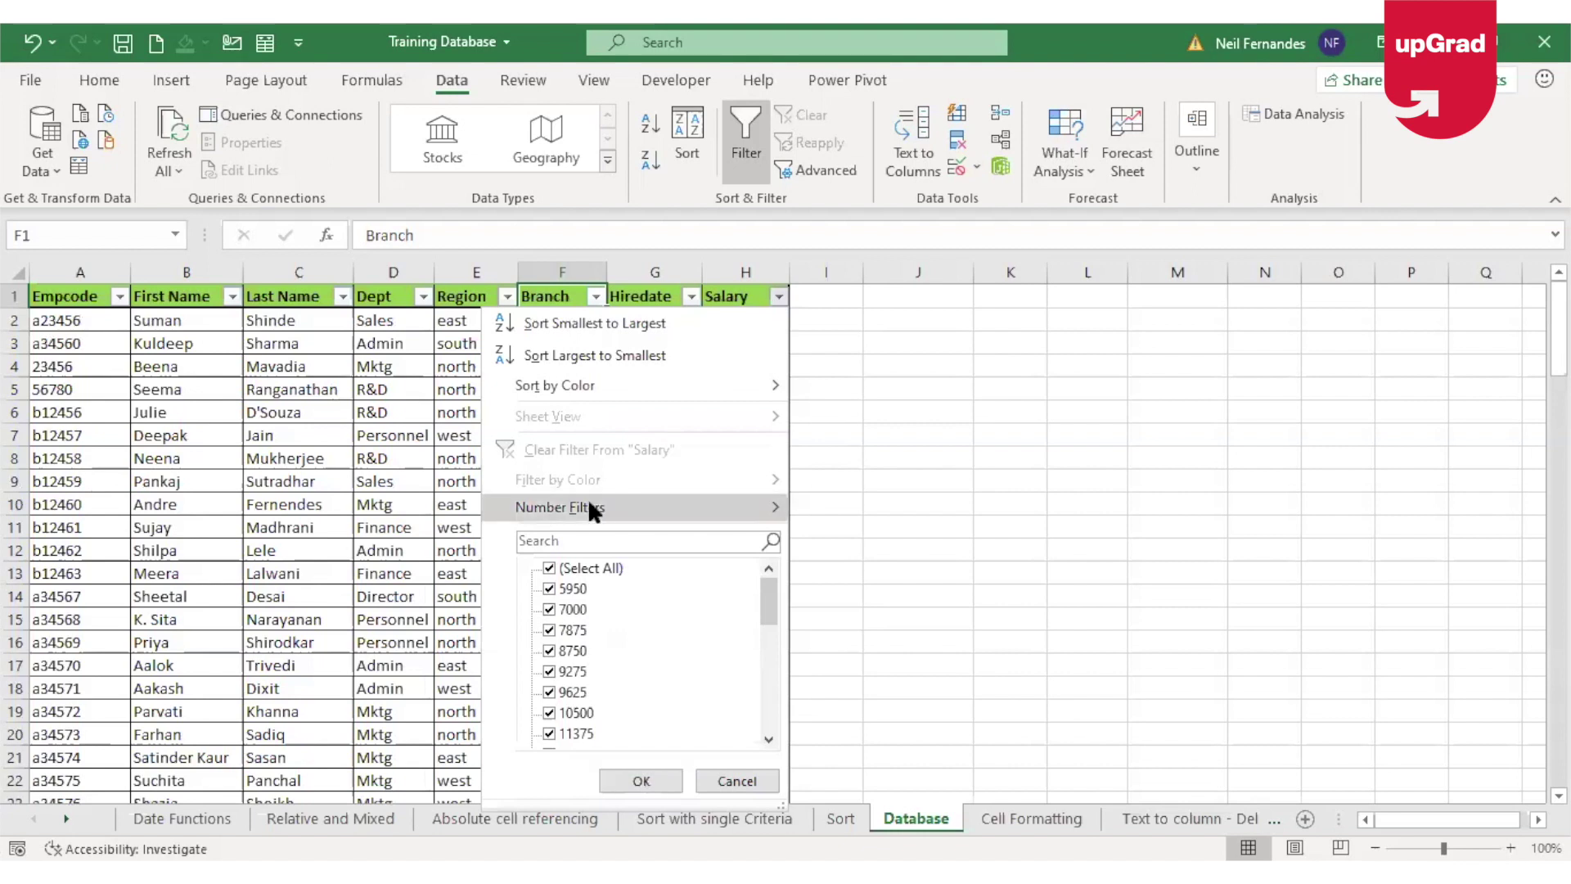
mouse_move(591, 509)
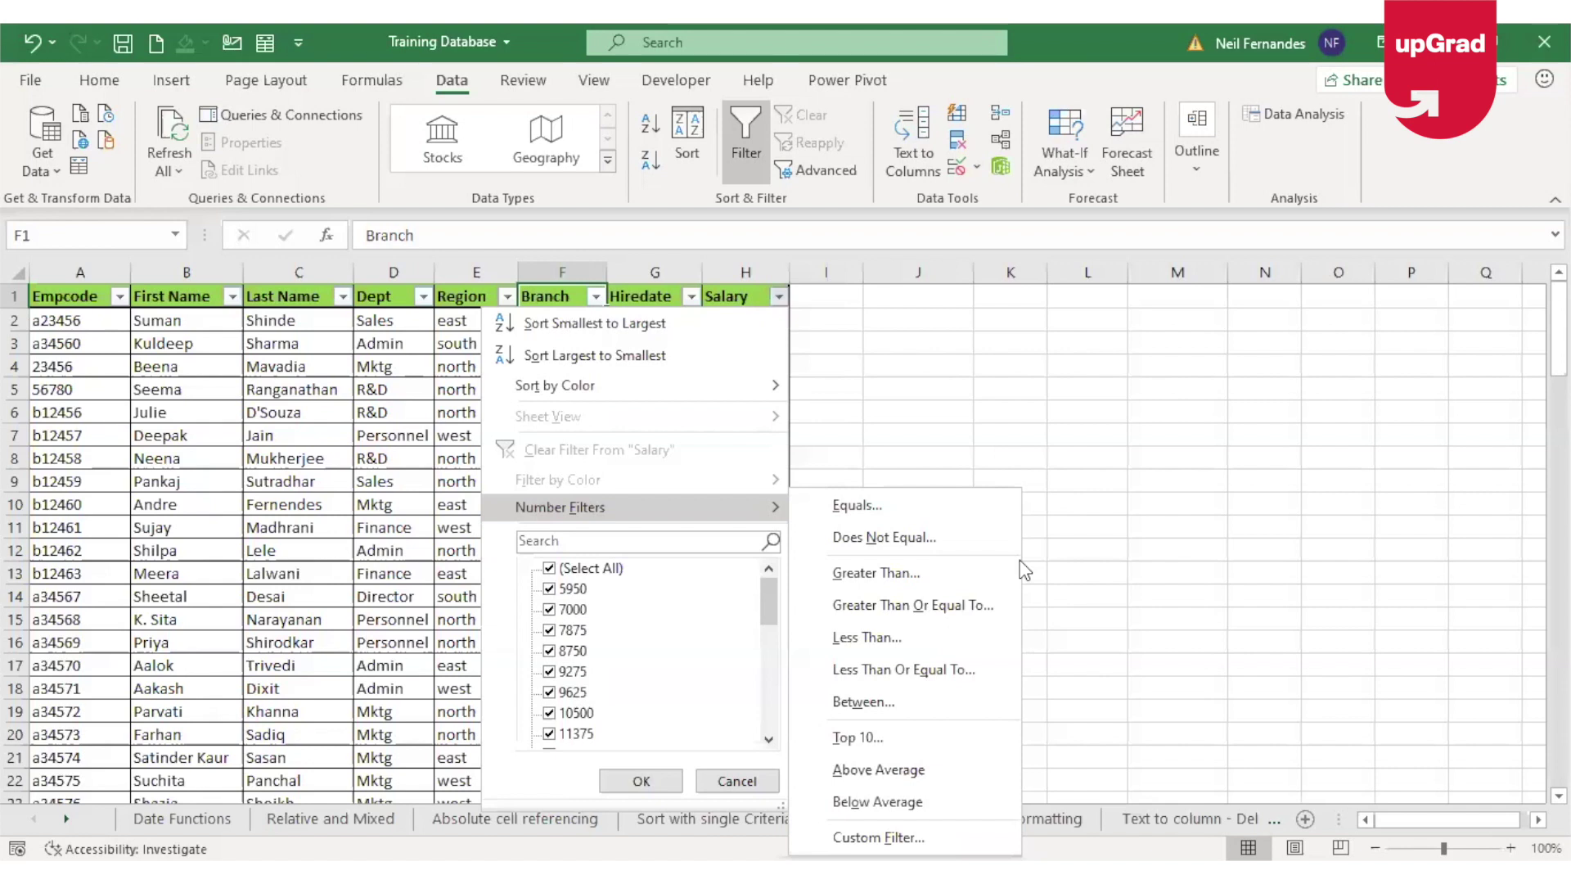
left_click(774, 300)
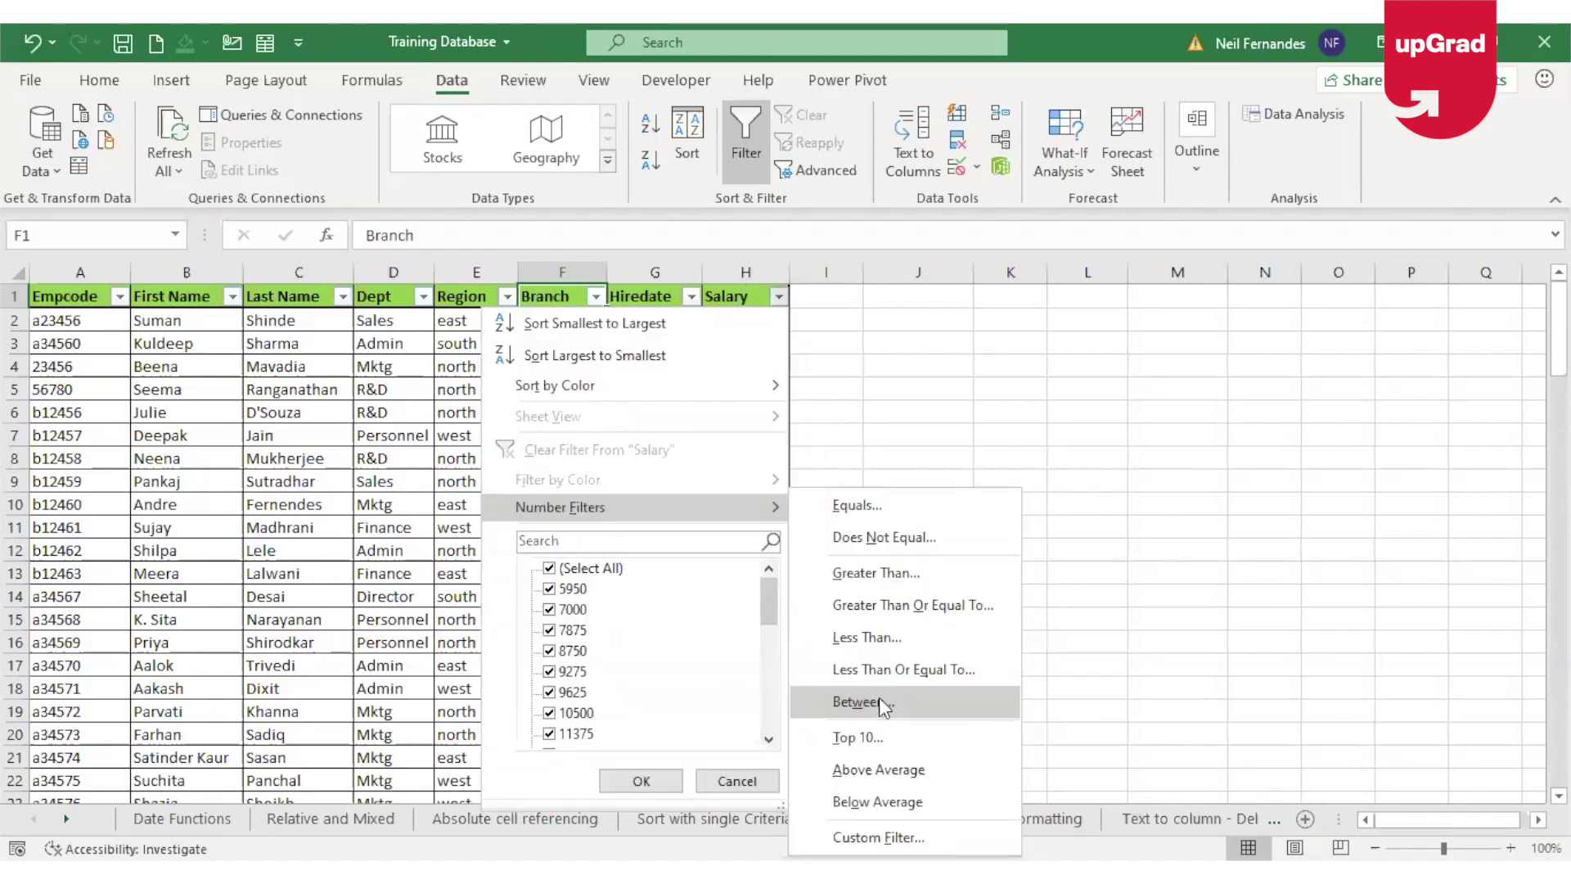
left_click(879, 698)
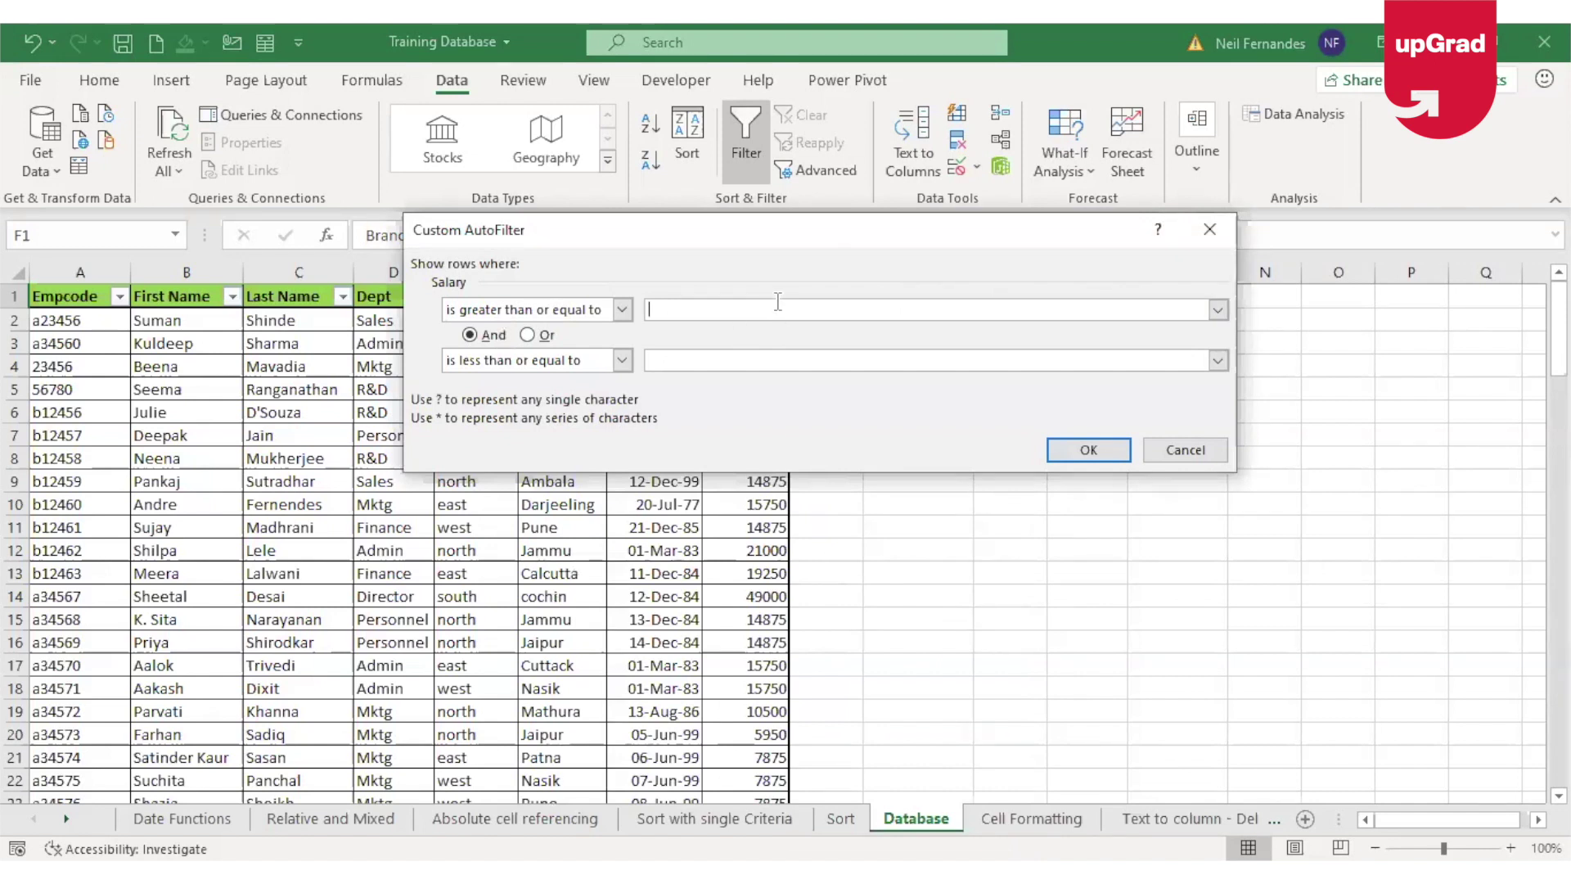
type("12")
key("BackSpace")
key("BackSpace")
type("120000")
key("BackSpace")
key("BackSpace")
left_click(716, 365)
type("20000")
left_click(1089, 452)
left_click(769, 323)
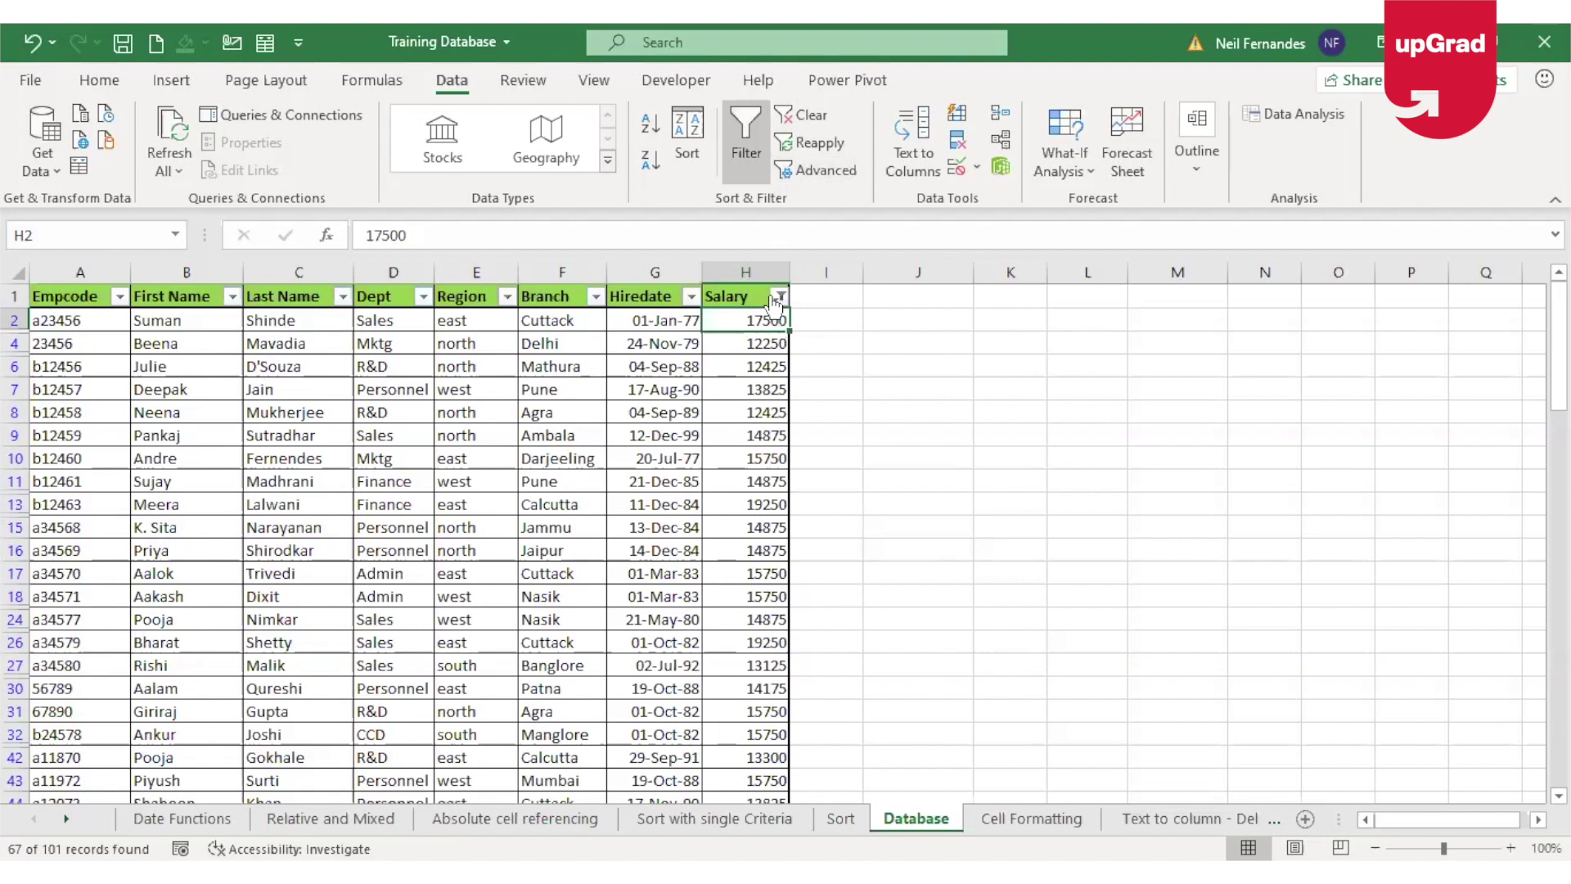
left_click(776, 300)
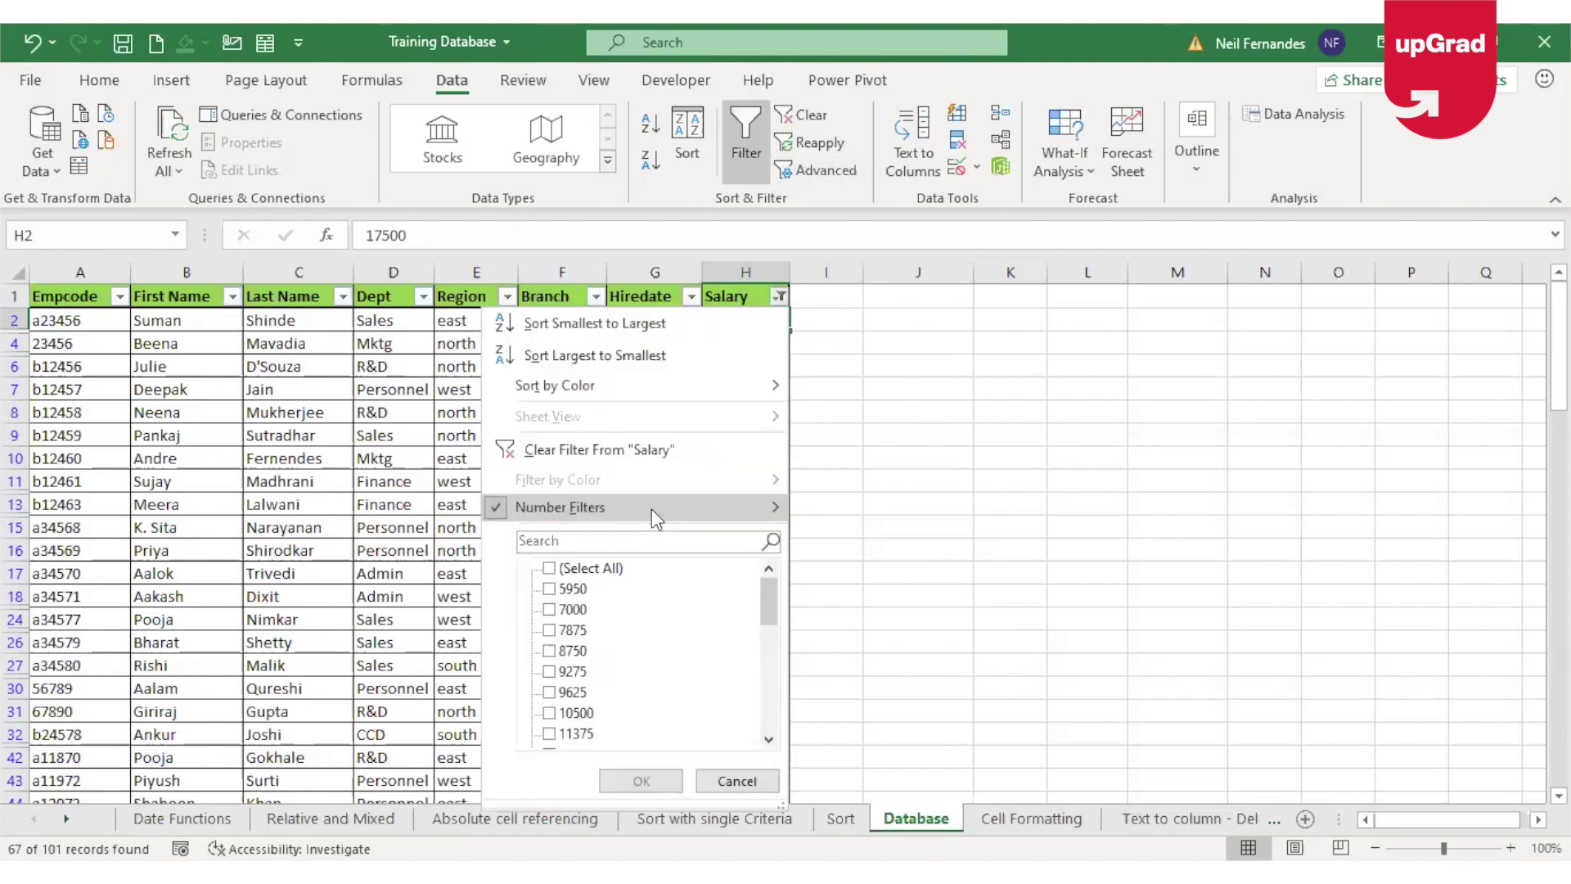
mouse_move(651, 509)
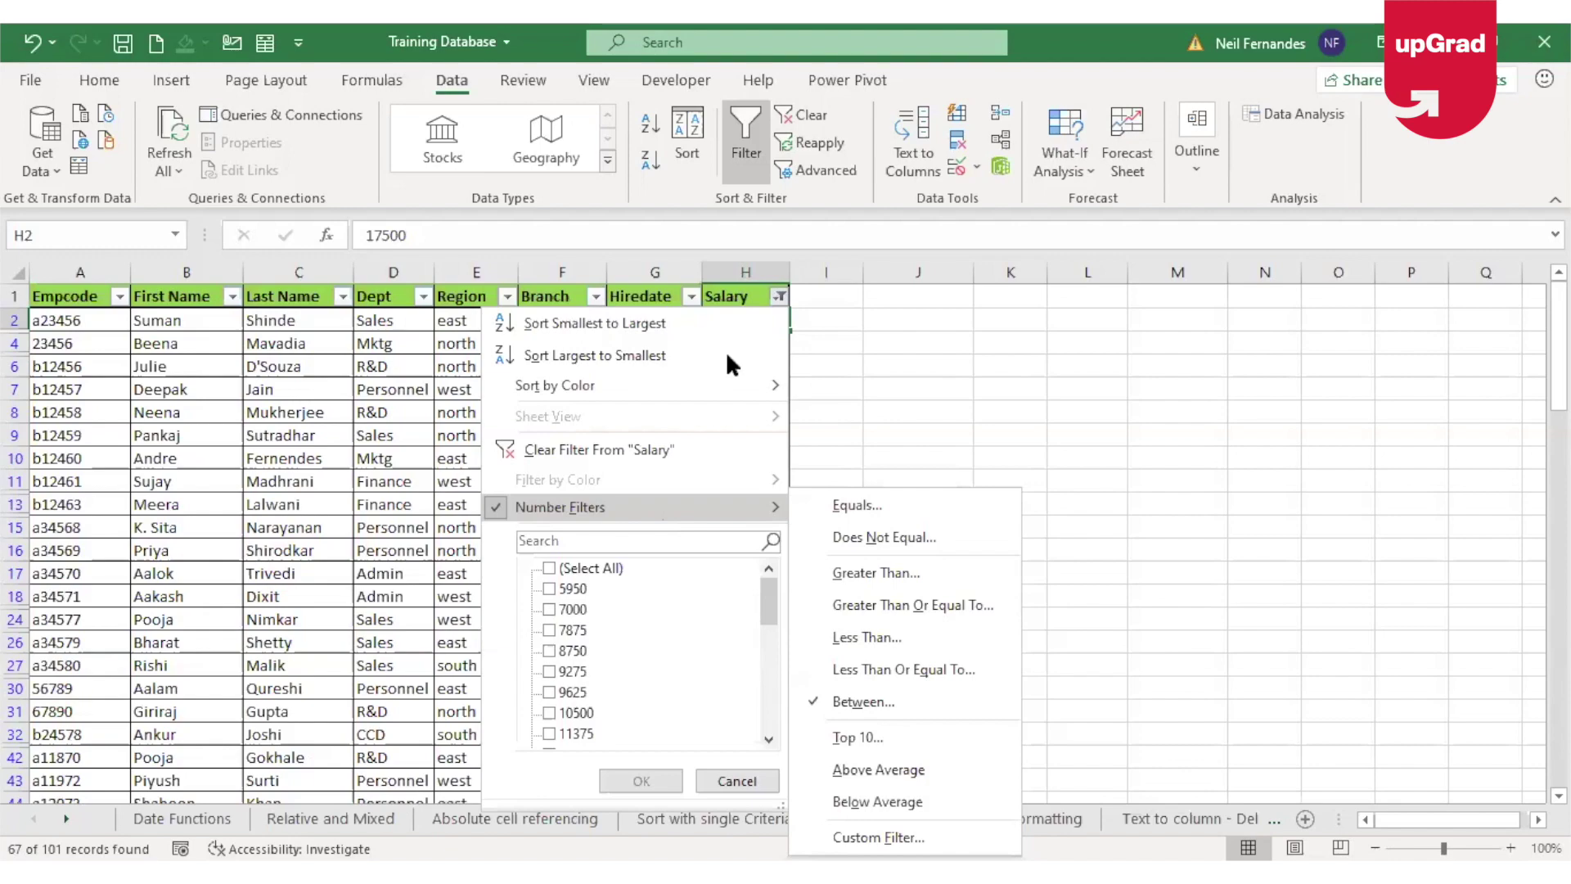
key("Escape")
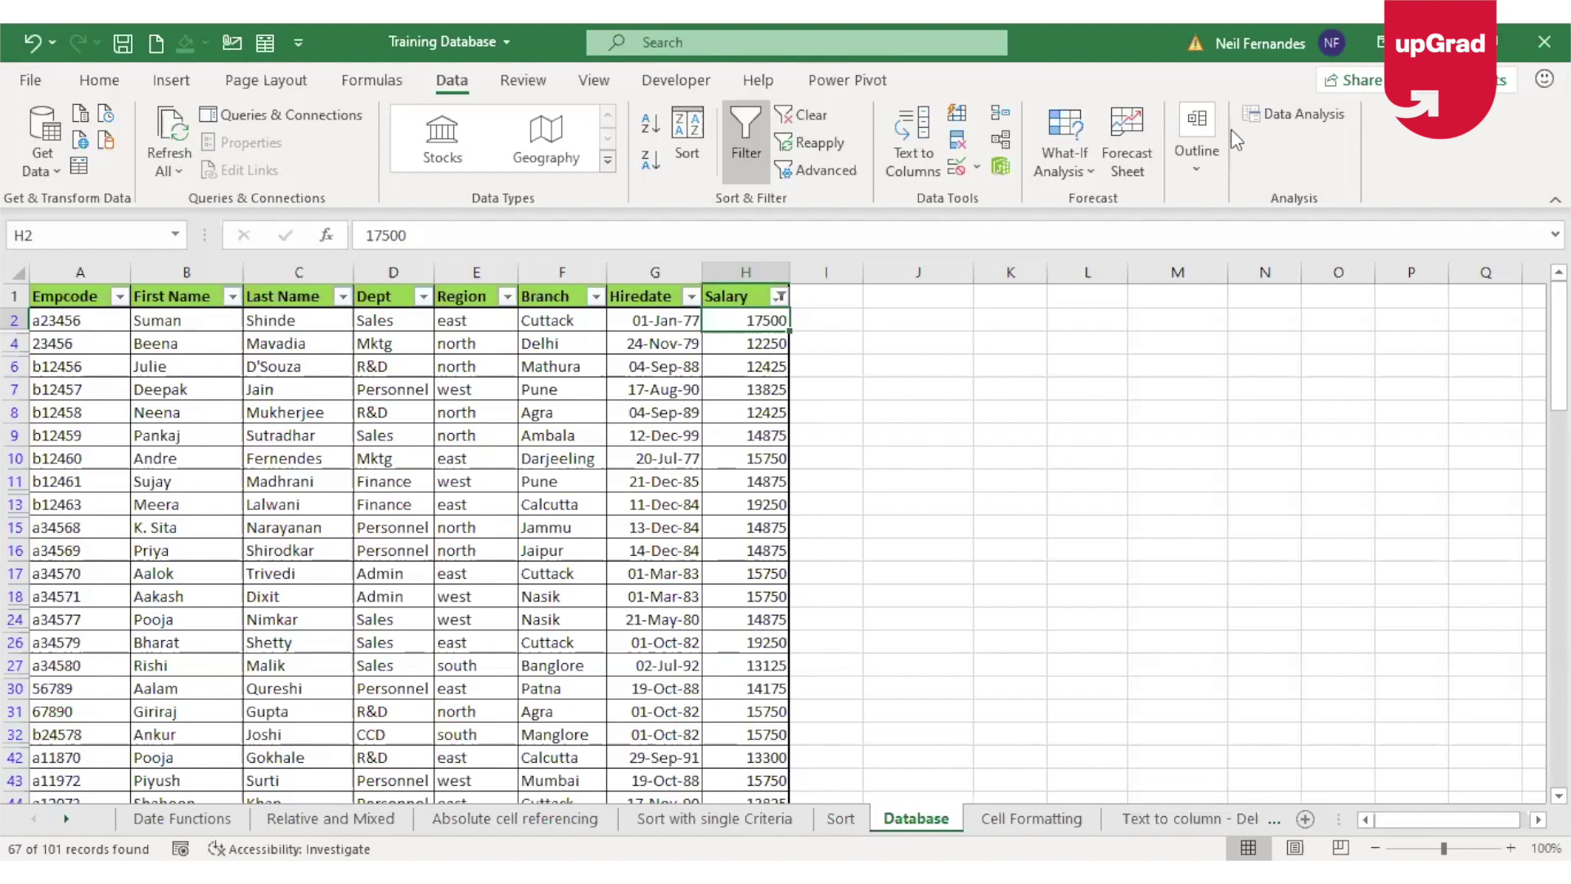
Clear the Salary filter, then open the Hiredate Between date filter and cancel it
left_click(800, 115)
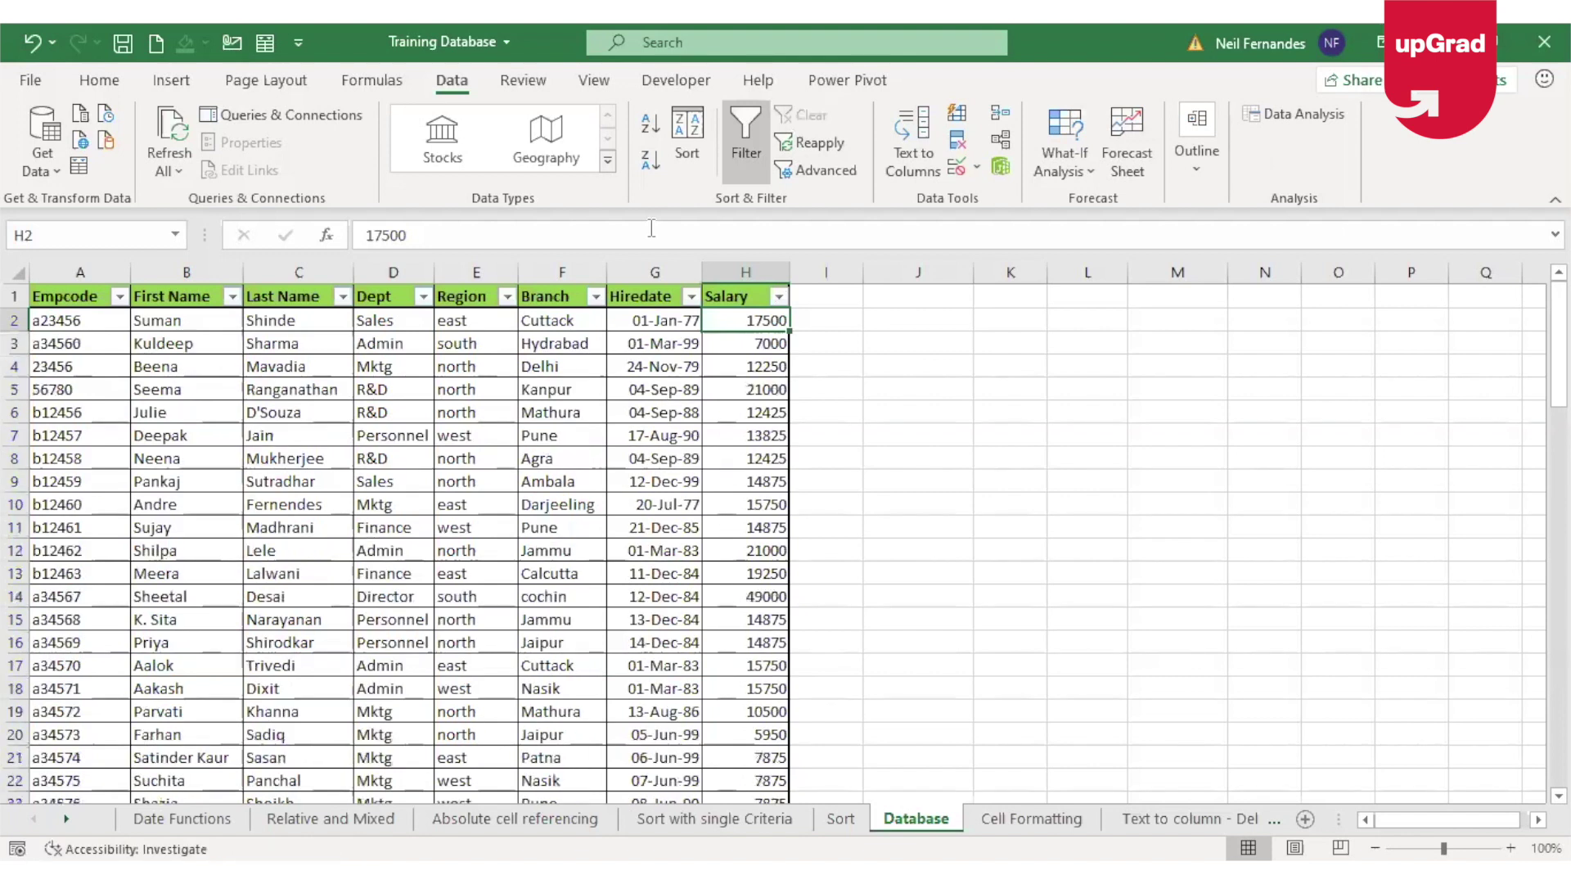
left_click(692, 297)
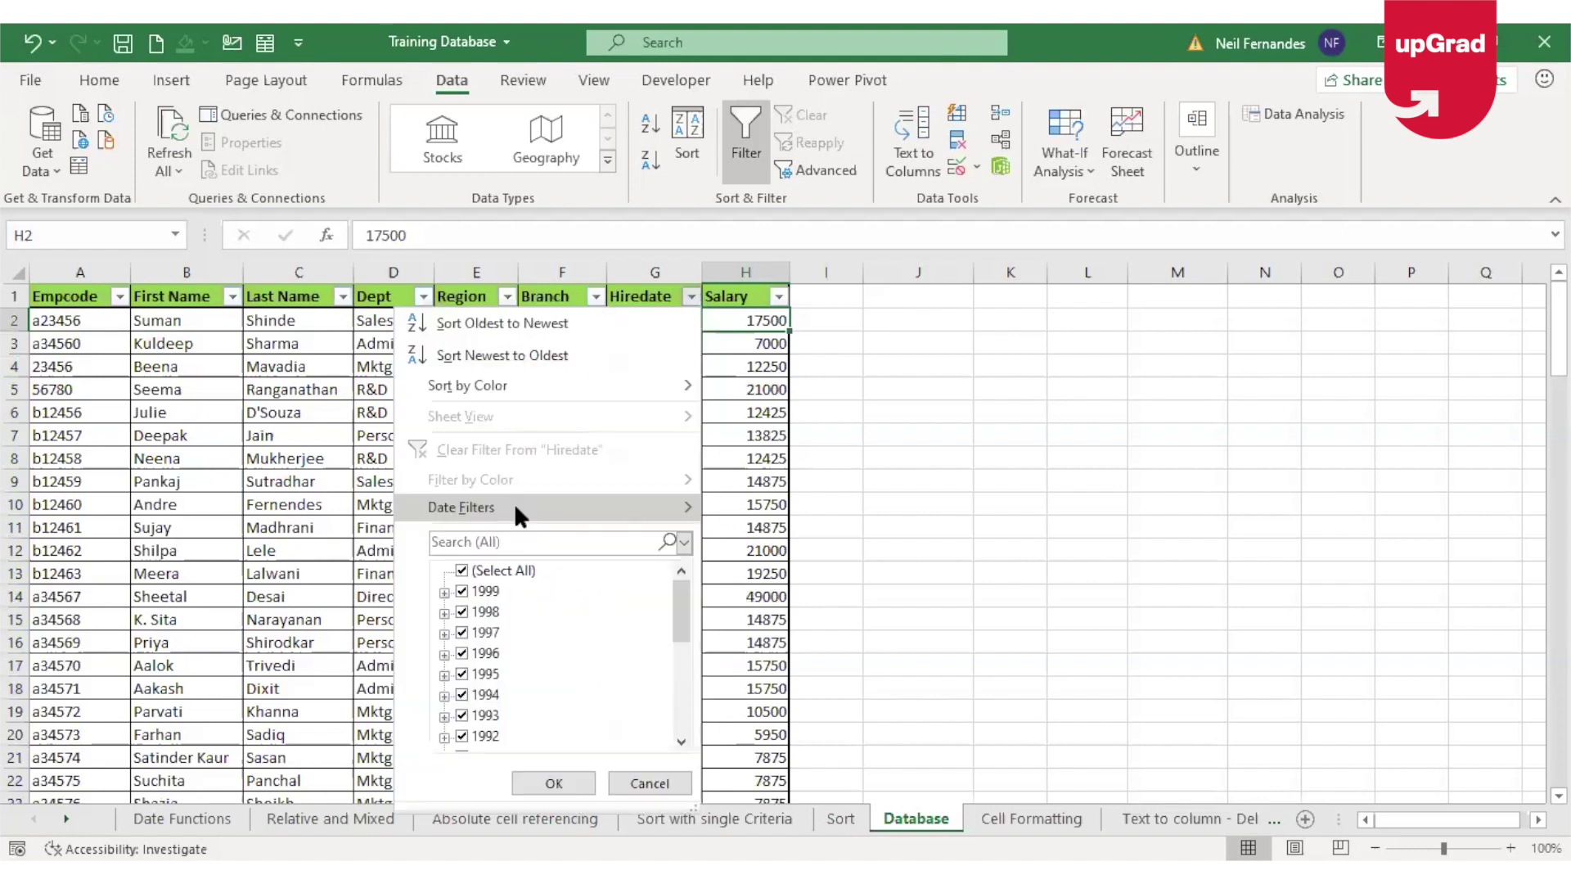
left_click(514, 502)
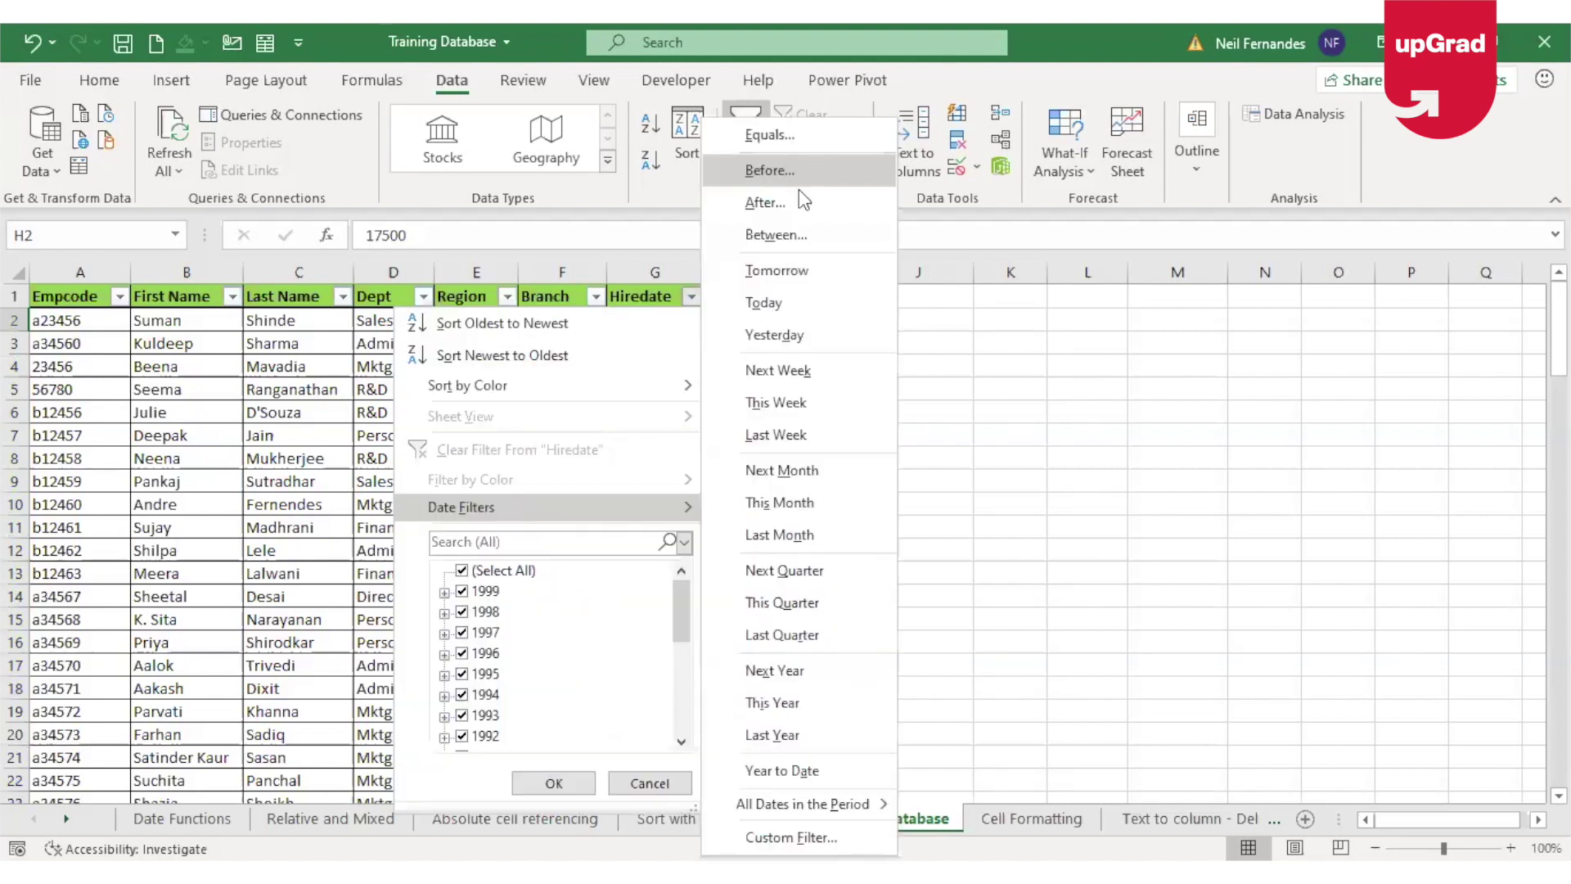
left_click(822, 573)
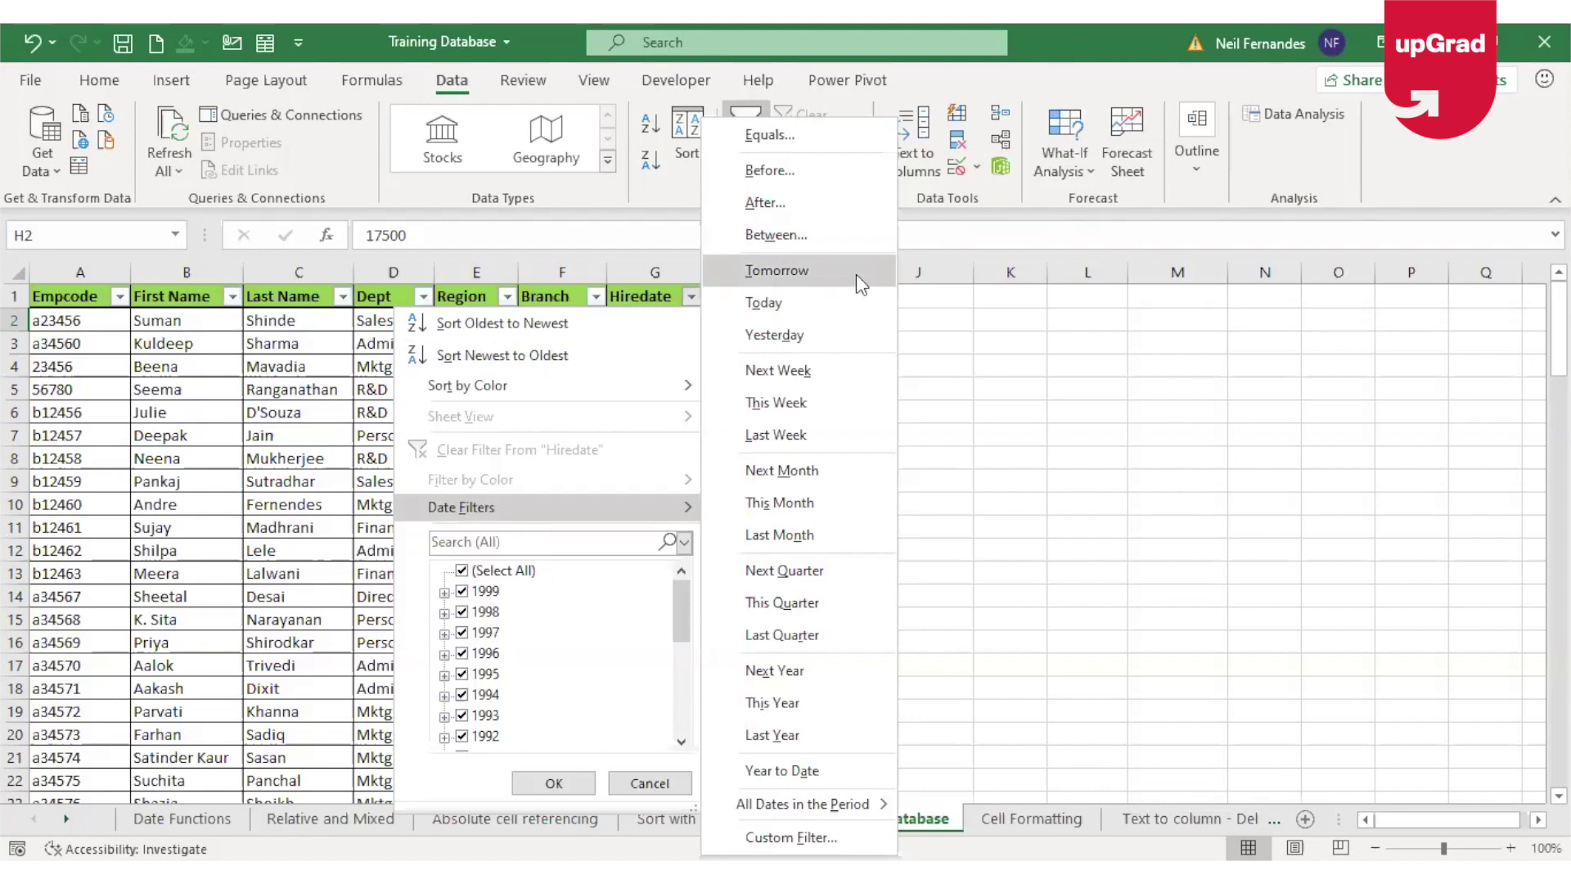
left_click(794, 242)
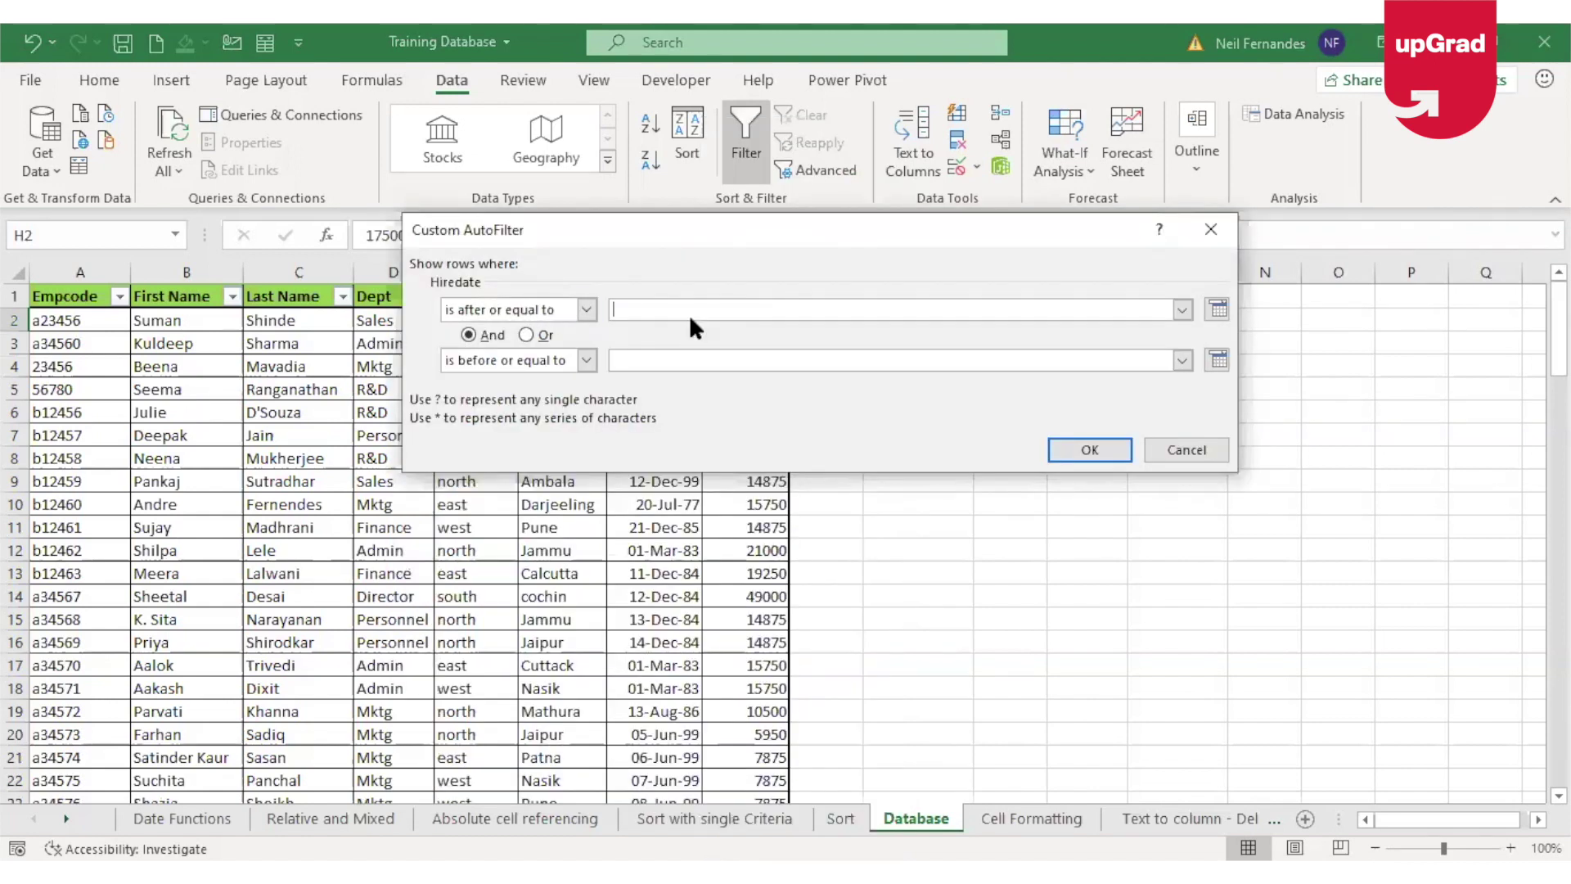
left_click(1182, 456)
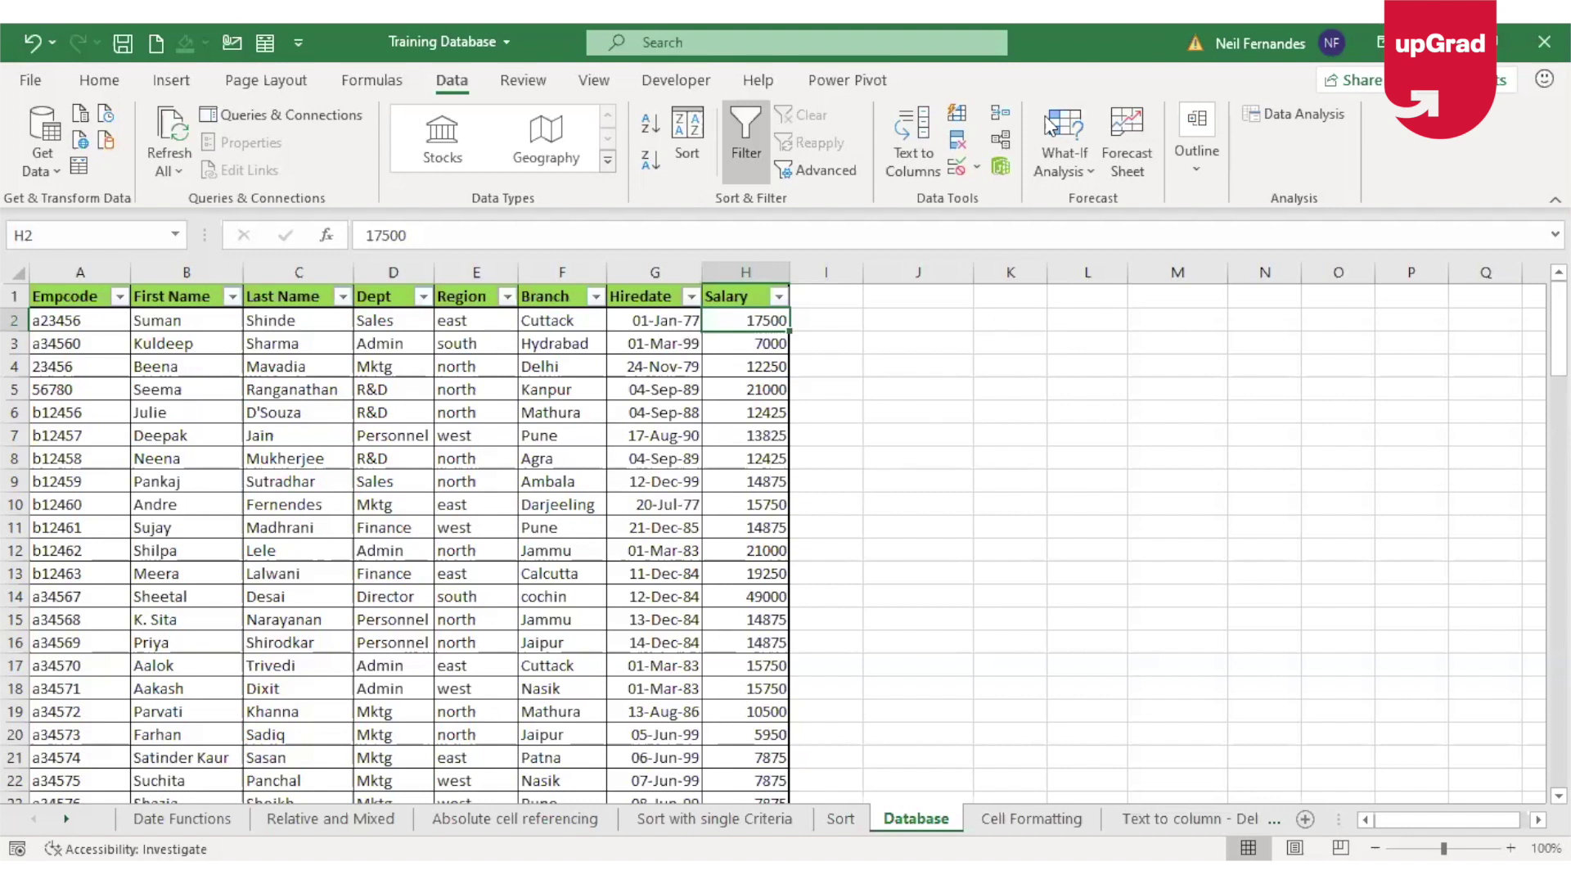
Open the Hiredate Between date filter and pick a start date from the calendar
left_click(694, 296)
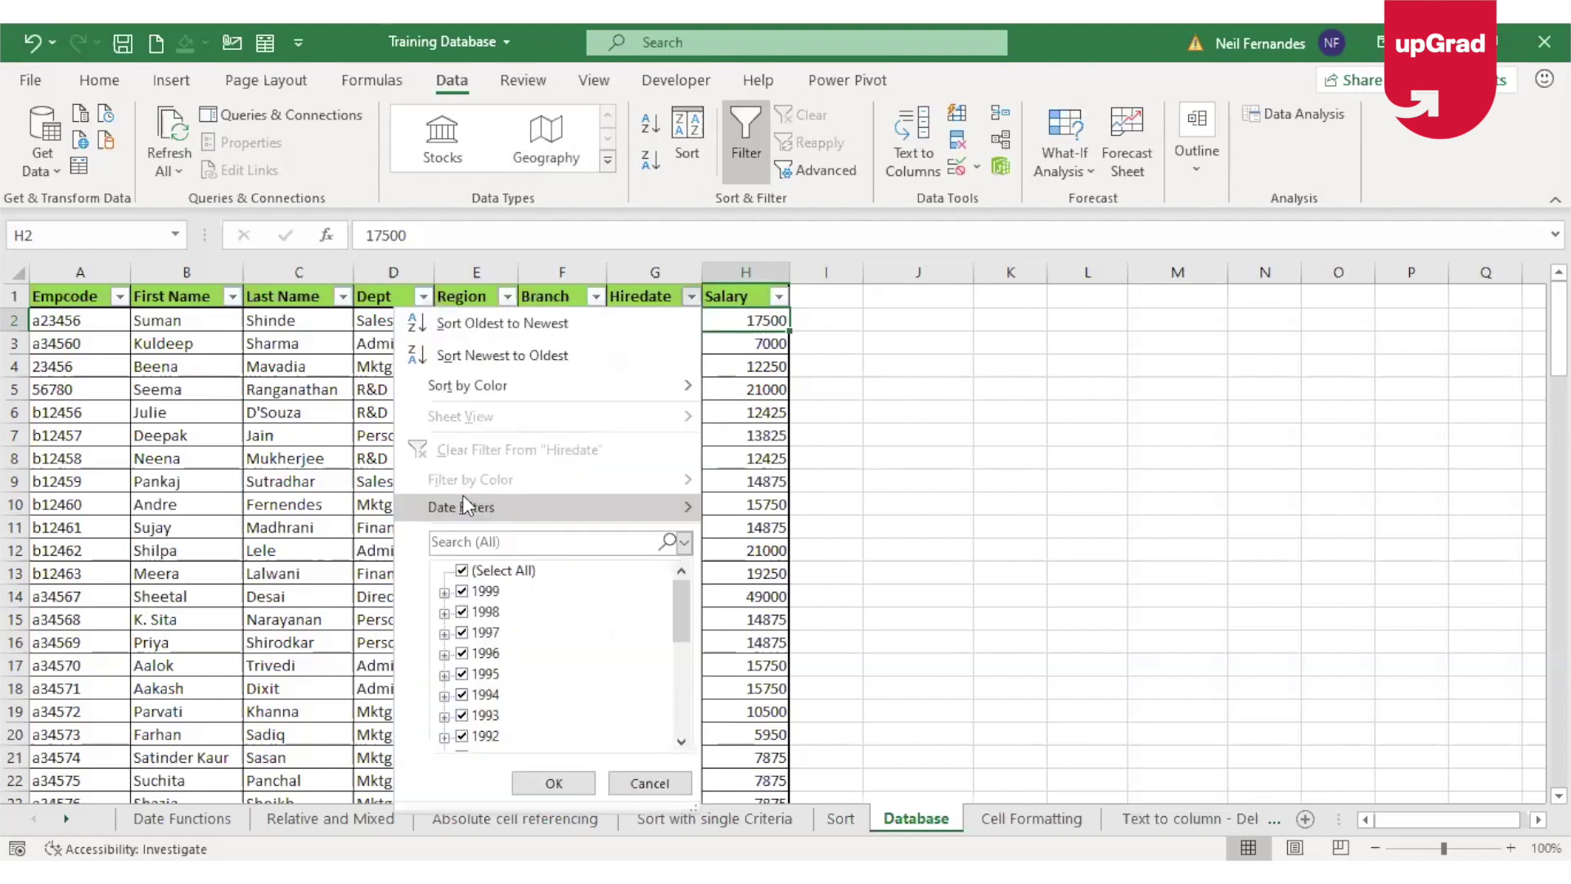
mouse_move(463, 501)
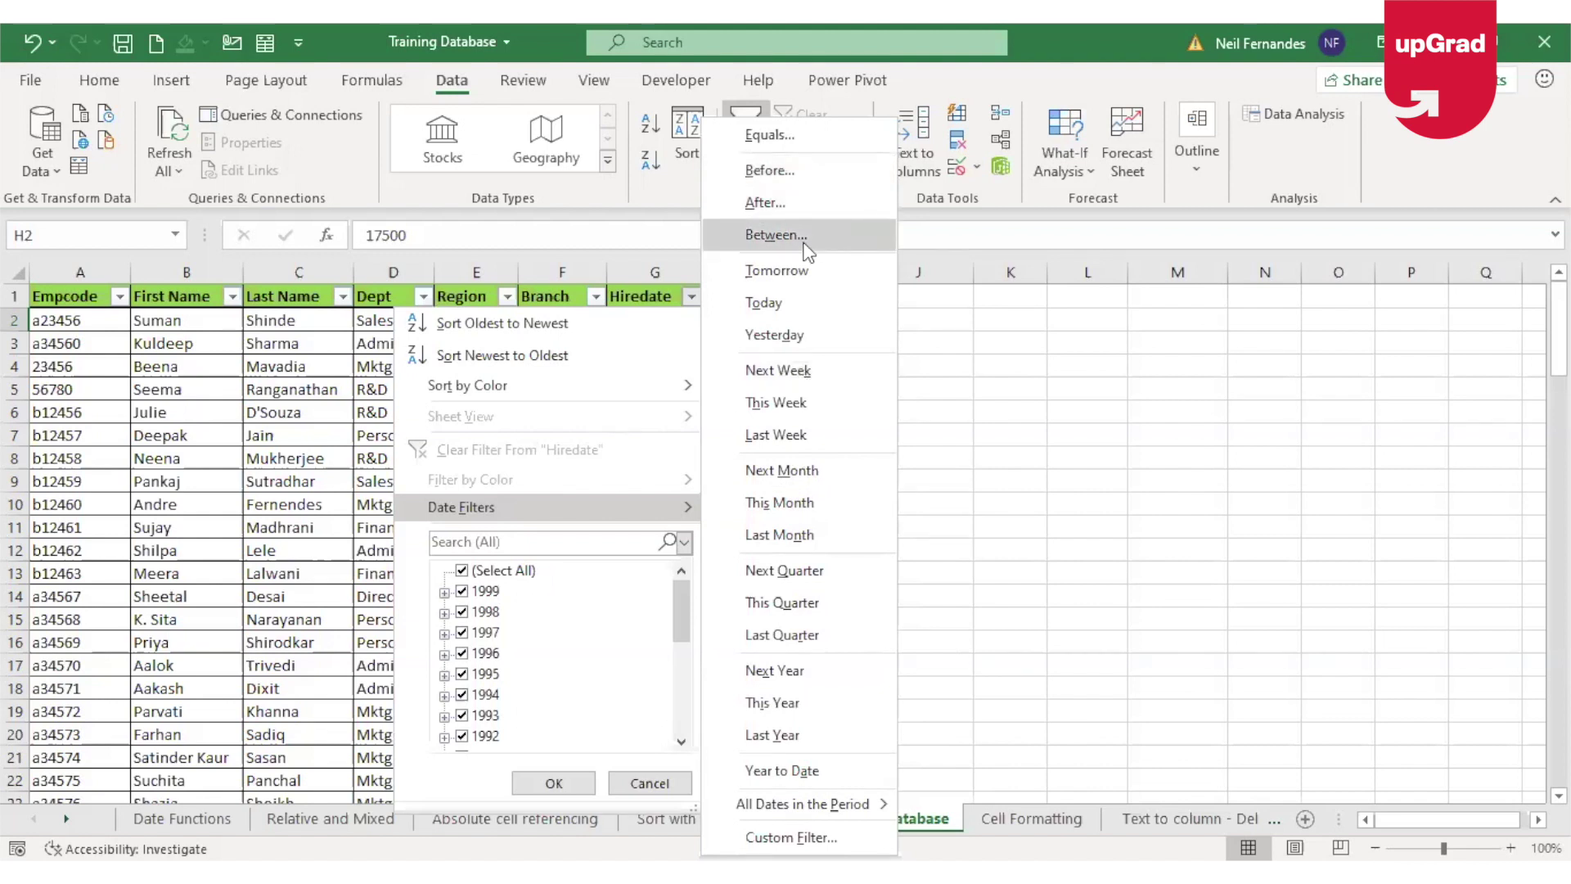
left_click(776, 235)
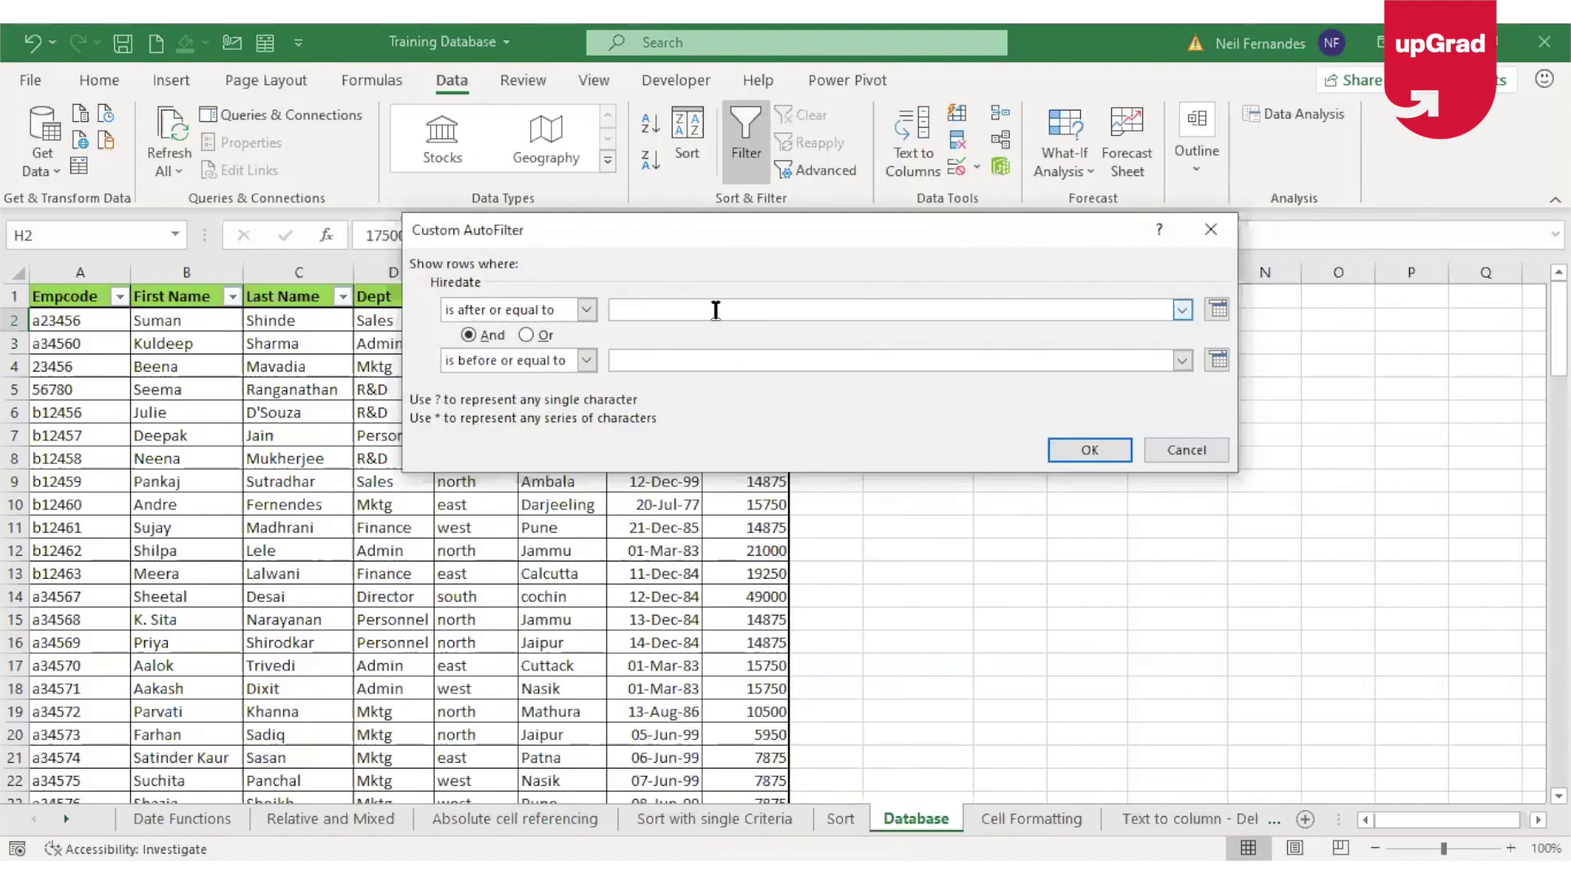
left_click(1217, 311)
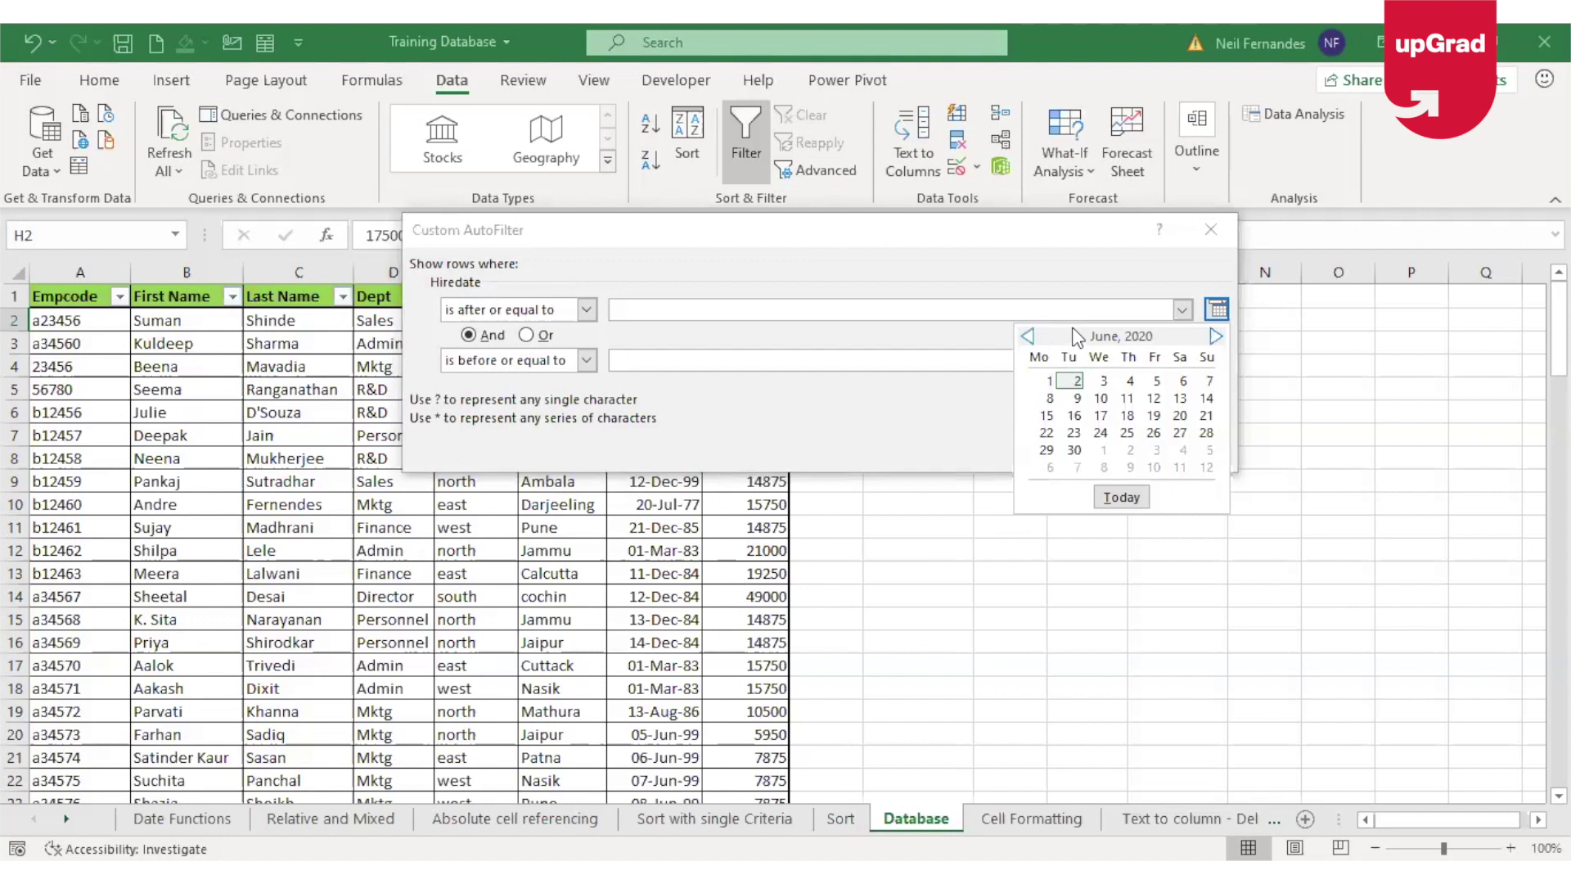
left_click(1217, 310)
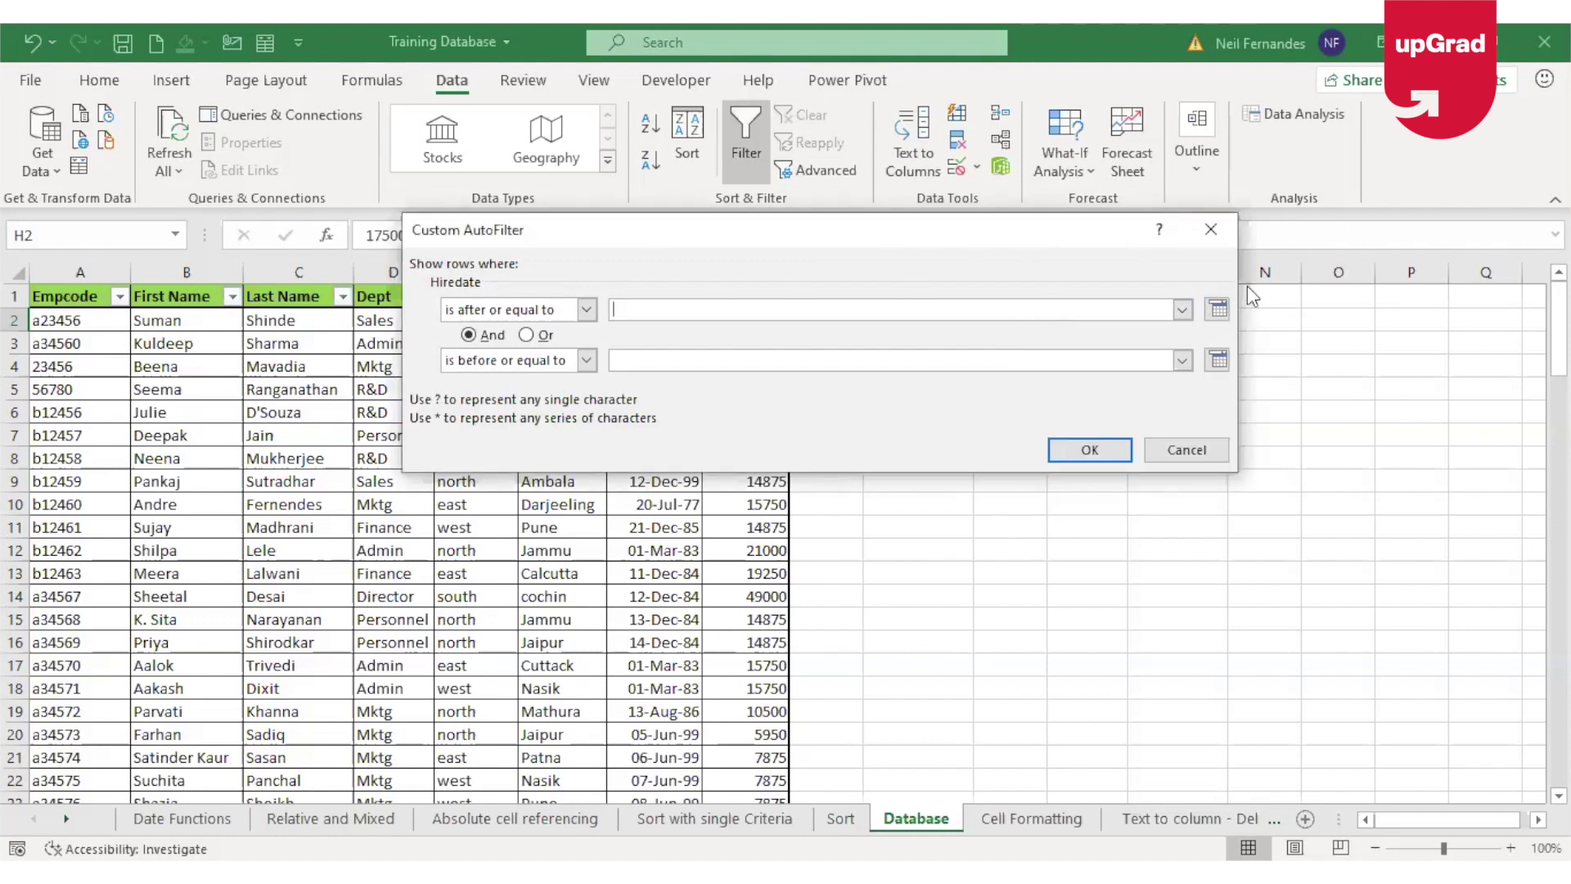
left_click(1220, 309)
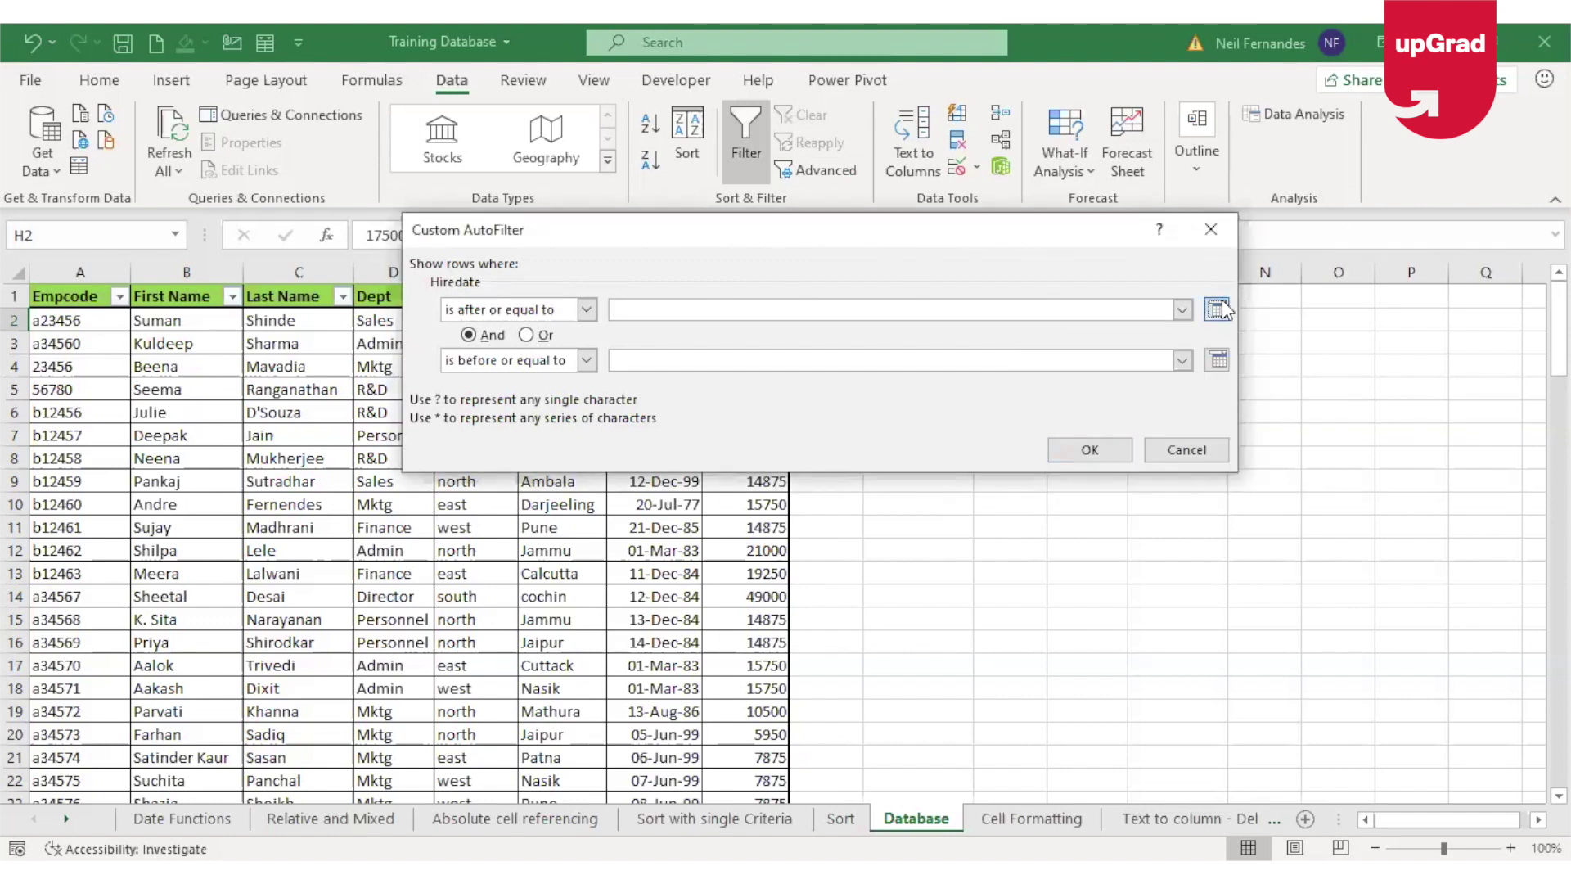
left_click(1220, 309)
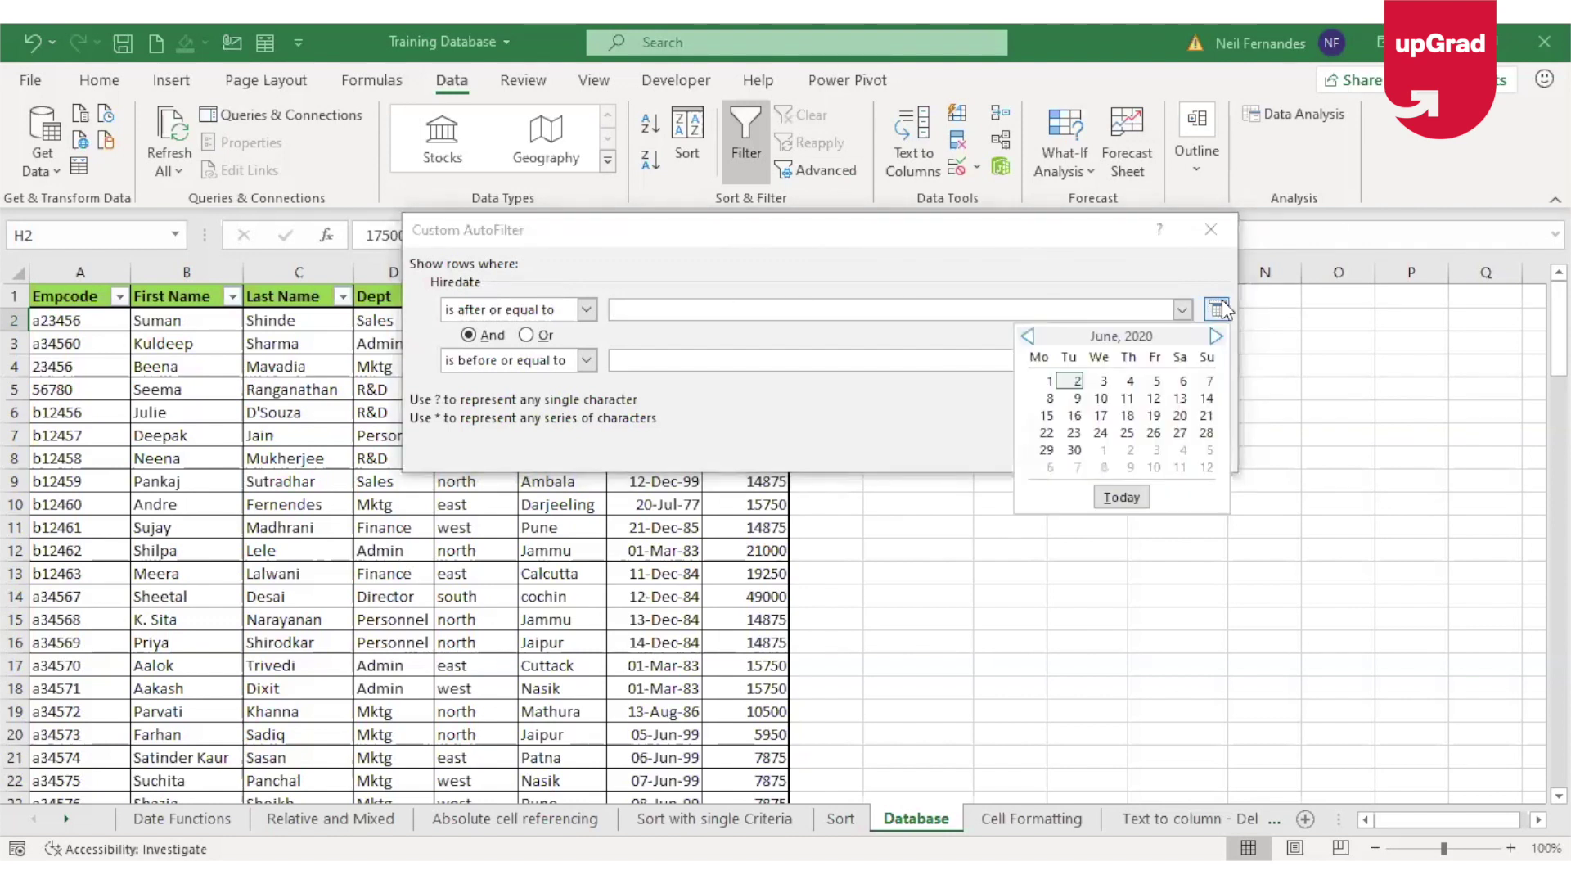
left_click(635, 303)
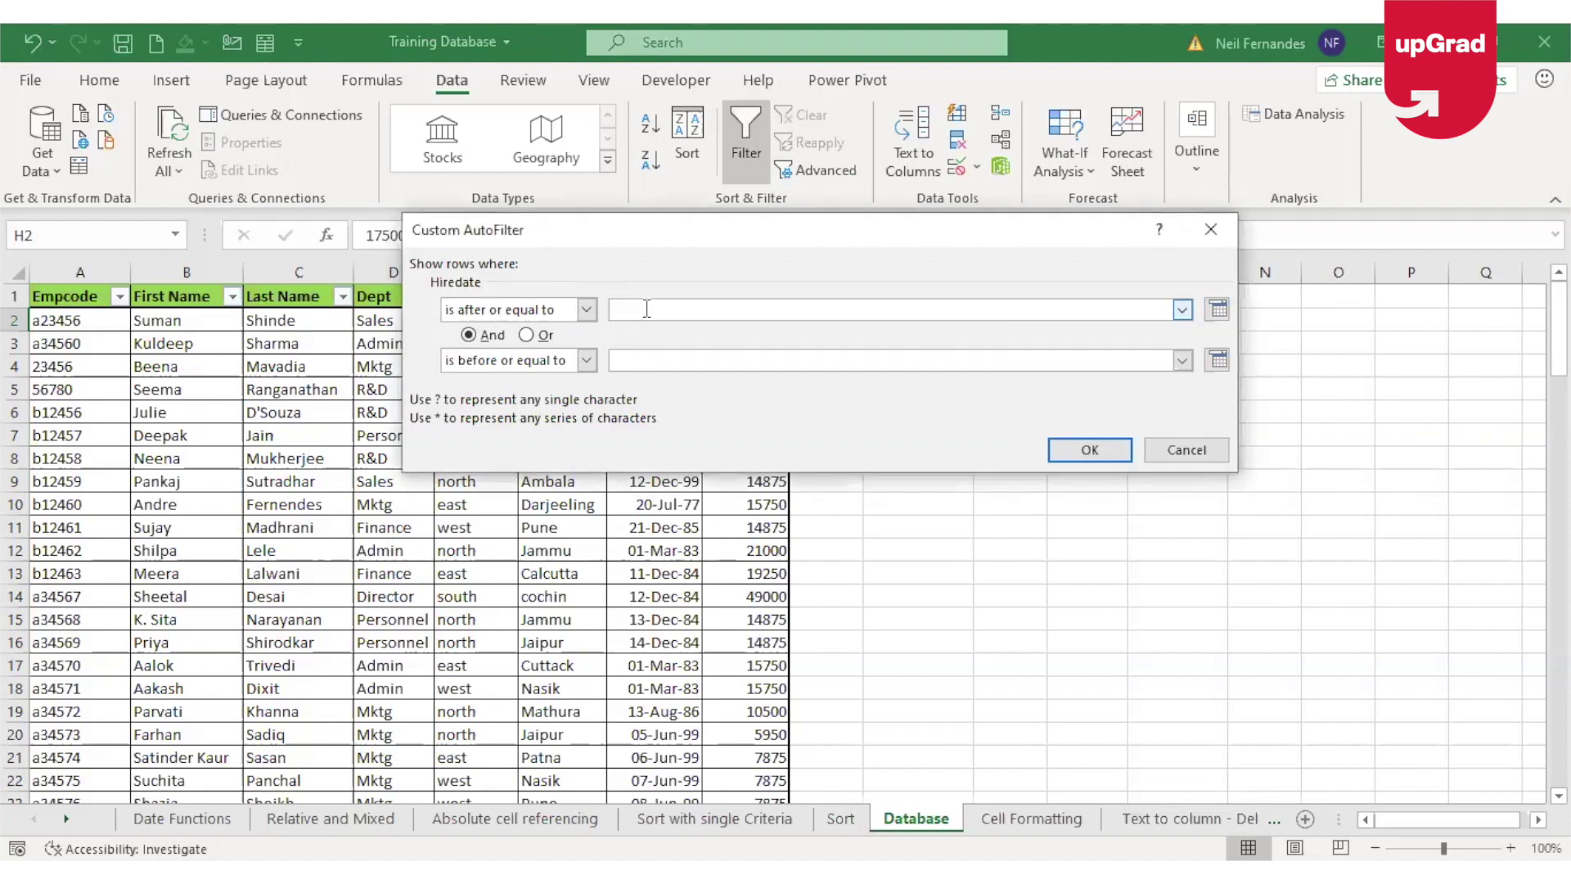
left_click(1221, 316)
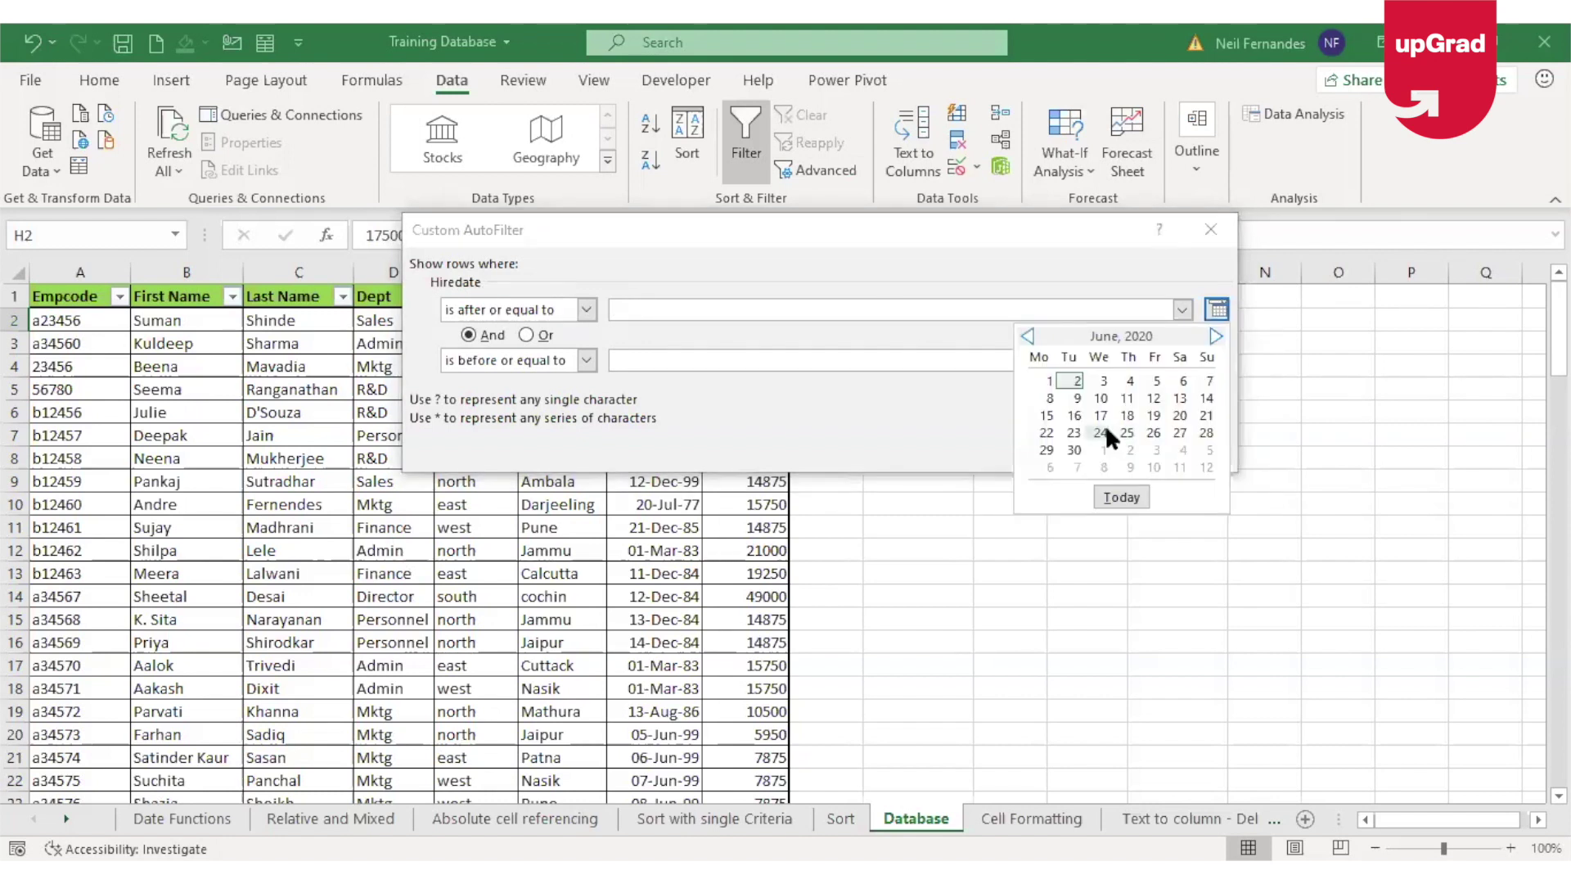
left_click(1104, 431)
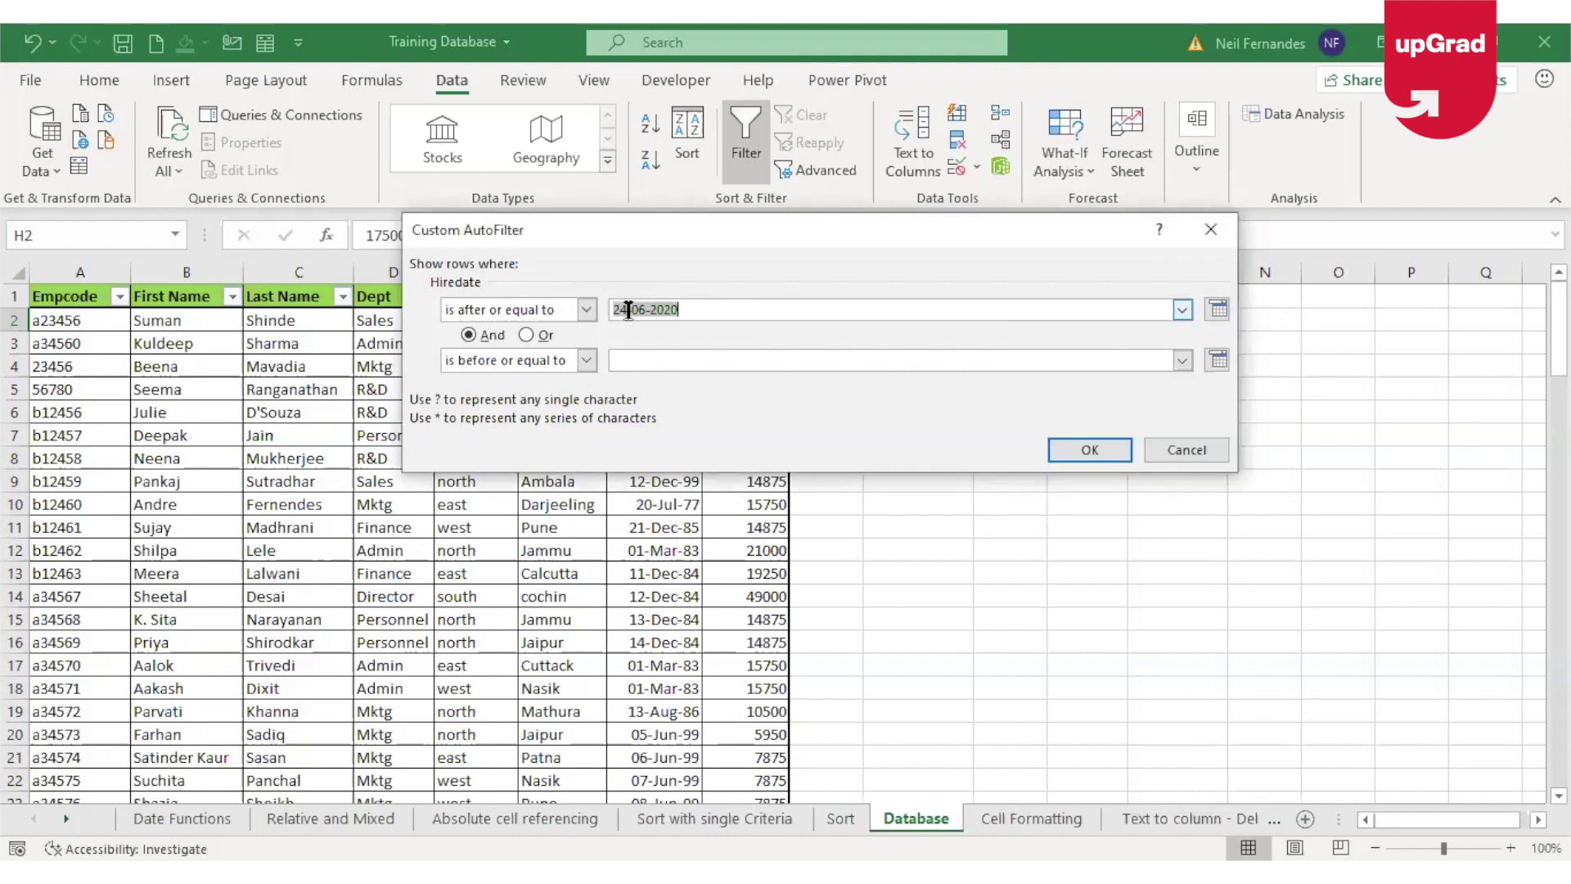
Change the start date to 01-01-1989
left_click(629, 309)
key("BackSpace")
key("BackSpace")
key("BackSpace")
key("BackSpace")
type("1989")
key("BackSpace")
key("BackSpace")
type("01")
key("Delete")
key("Delete")
key("Delete")
type("-01")
Set the end date to 31-07-1989 and apply, leaving 7 of 101 records
left_click(647, 360)
type("31")
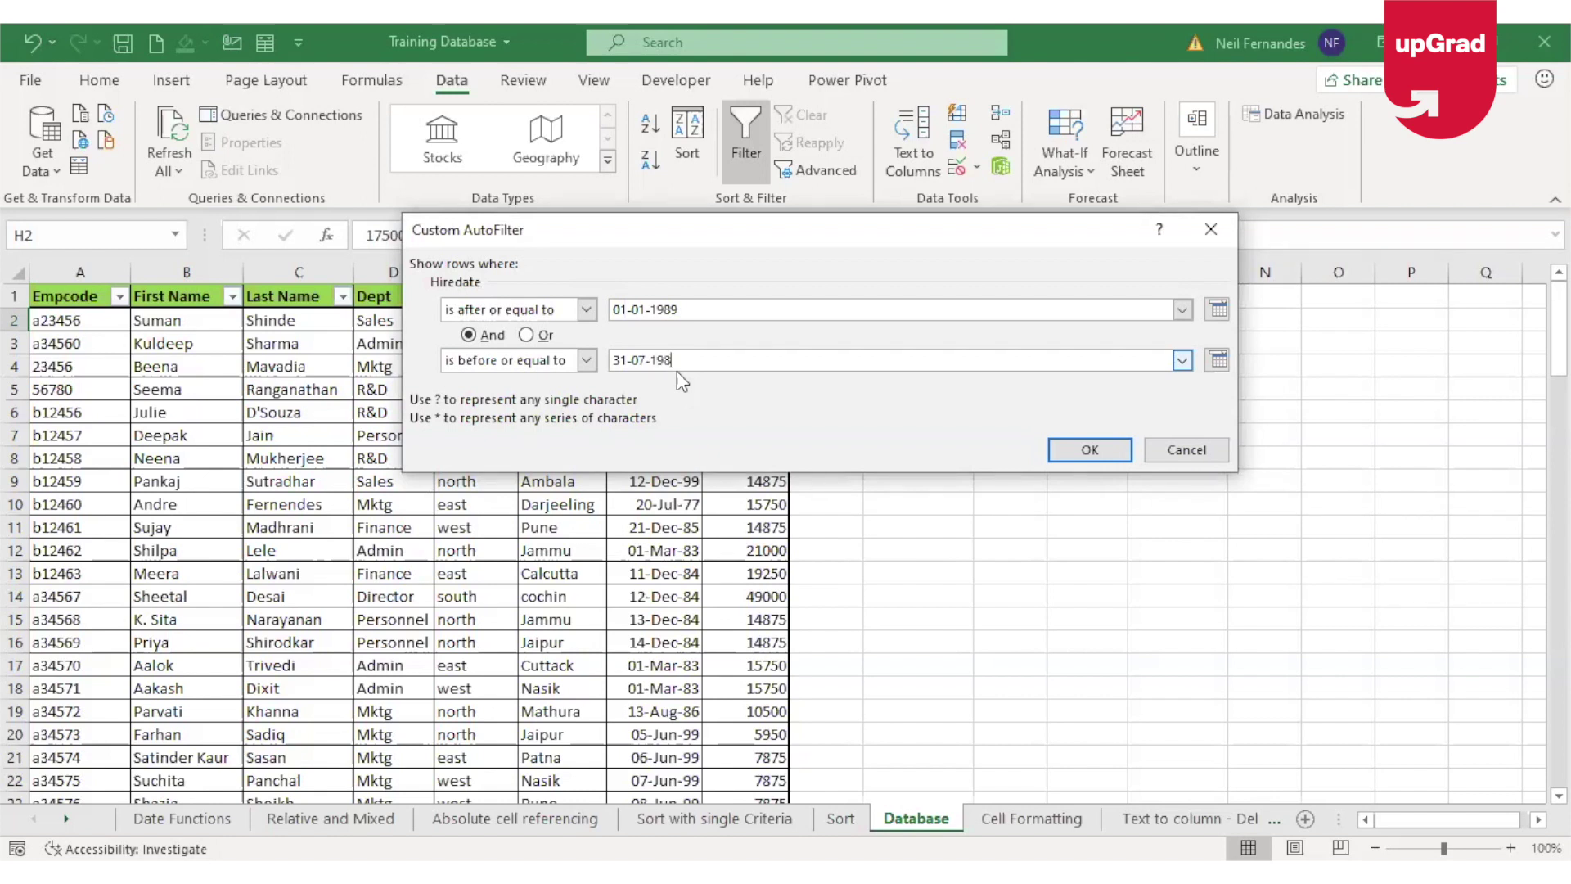
left_click(1087, 450)
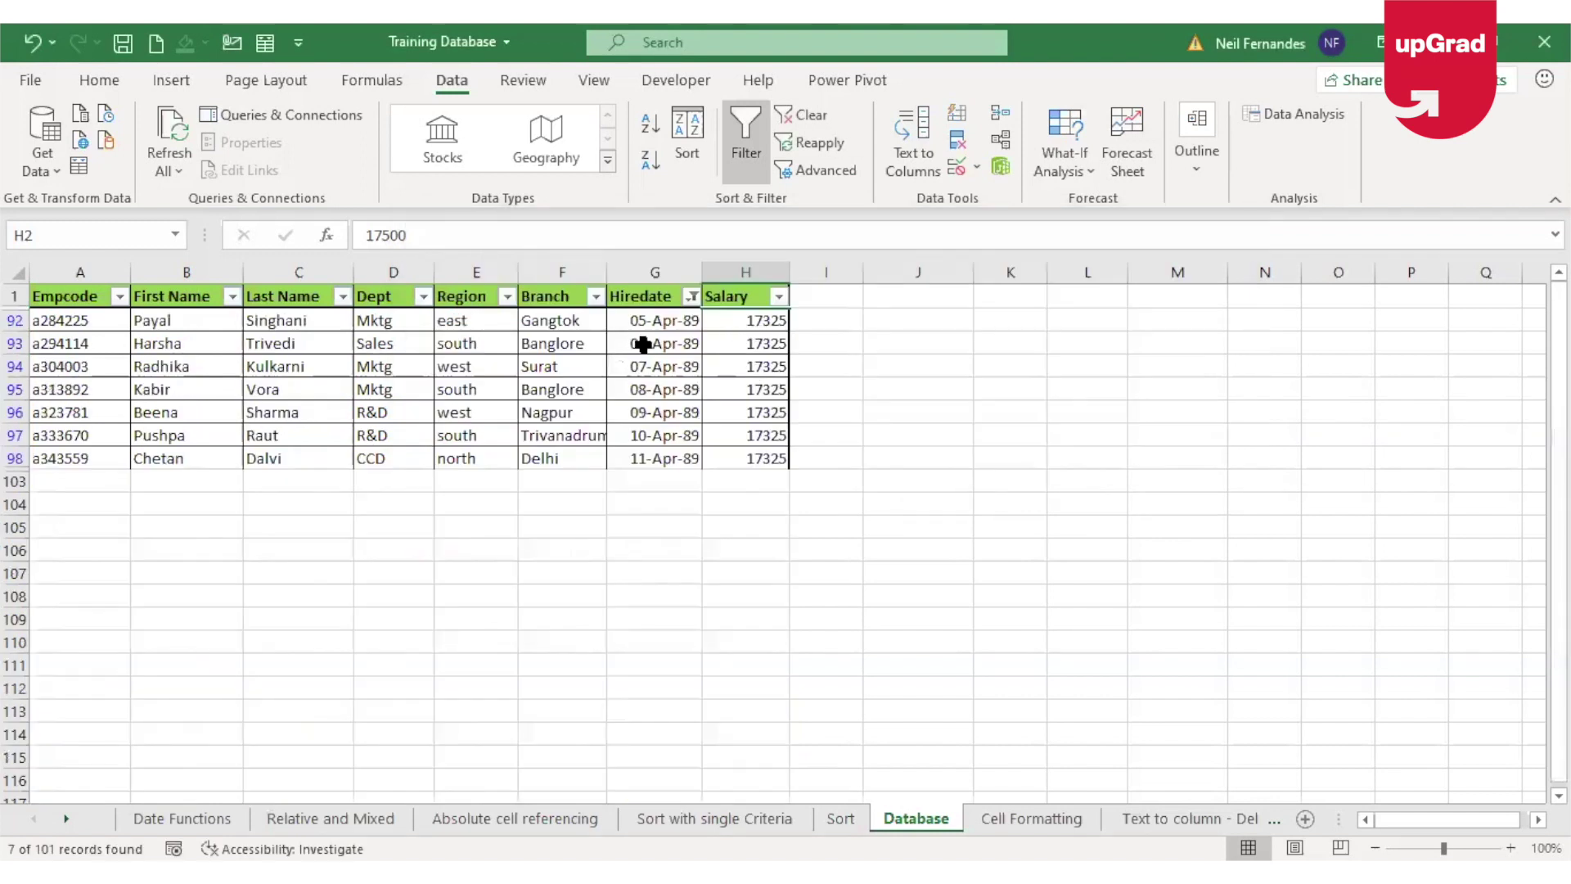
left_click(669, 326)
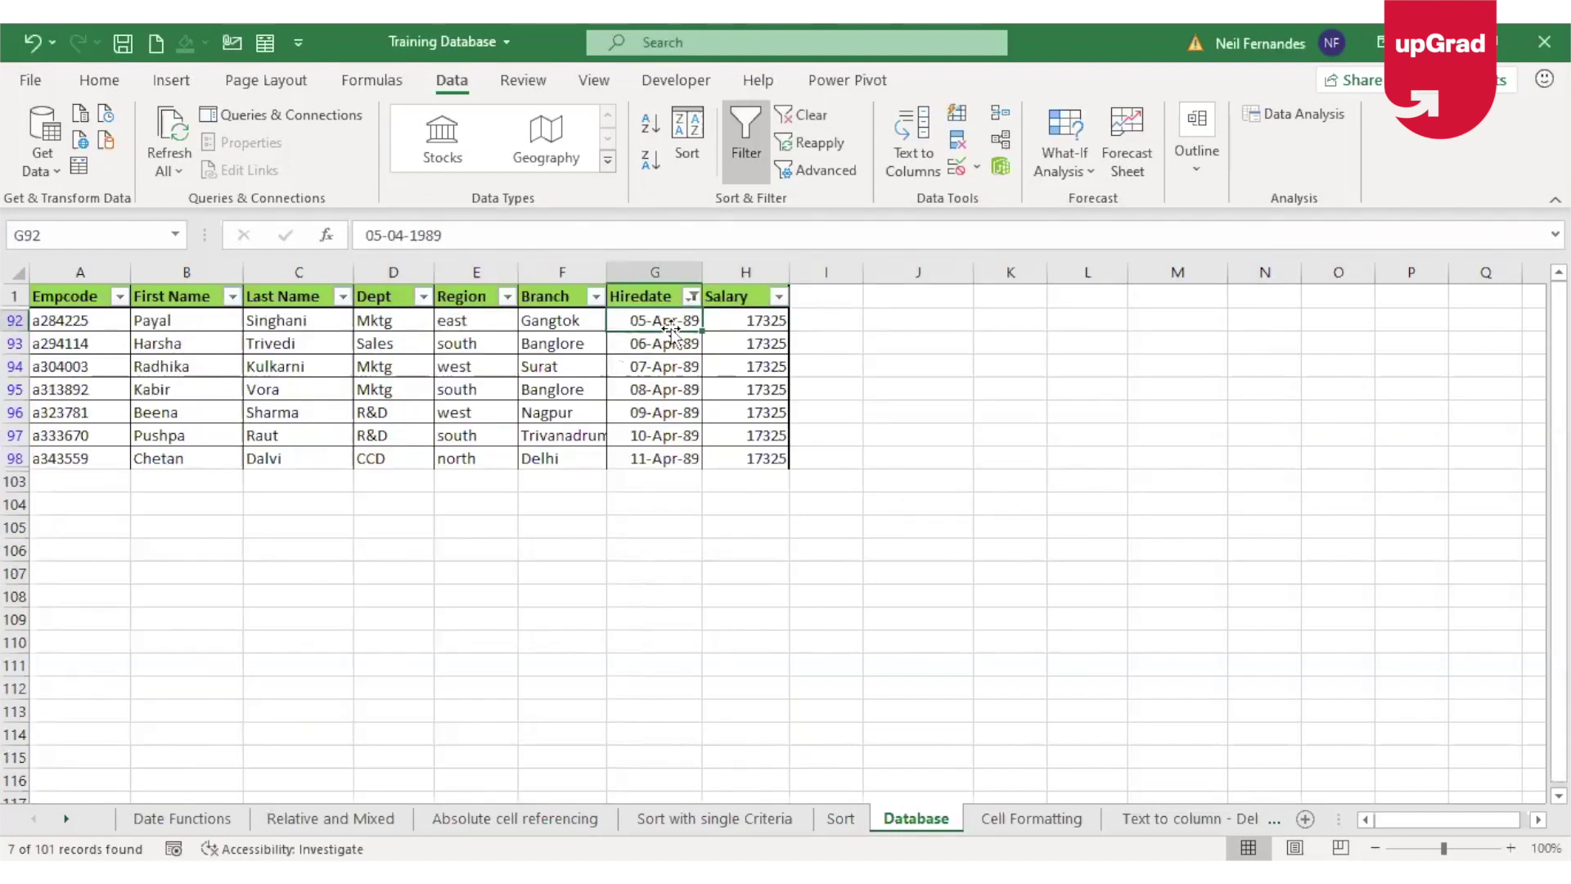
Clear the Hiredate filter with Alt+A, C, then glance at the Region filter options
key("Down")
key("Down")
key("Down")
key("Down")
key("Down")
key("Down")
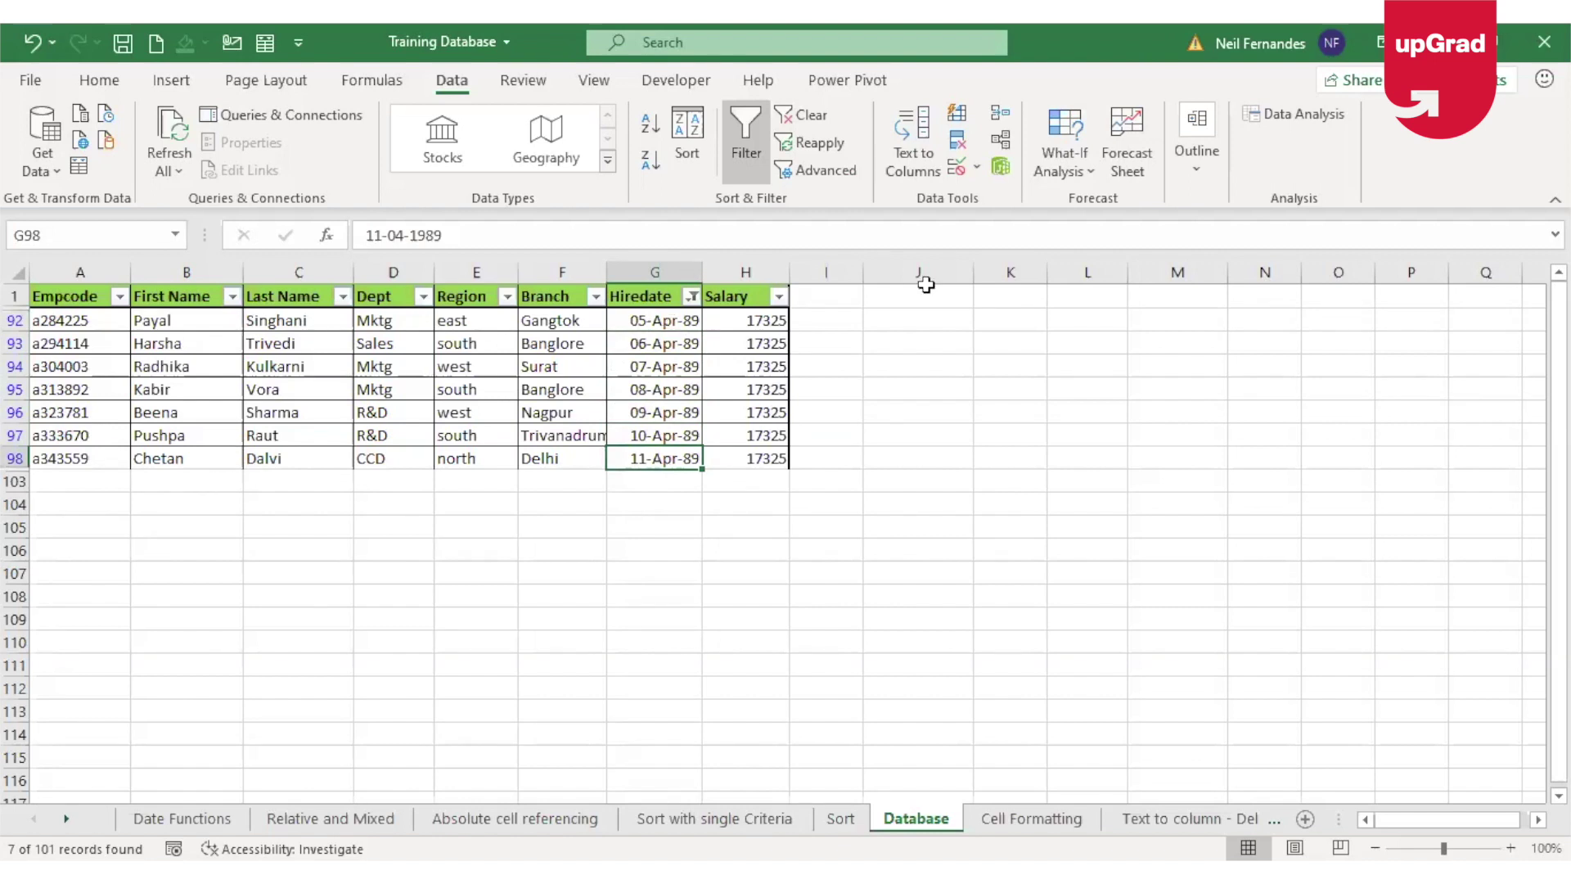
key("alt+a")
key("c")
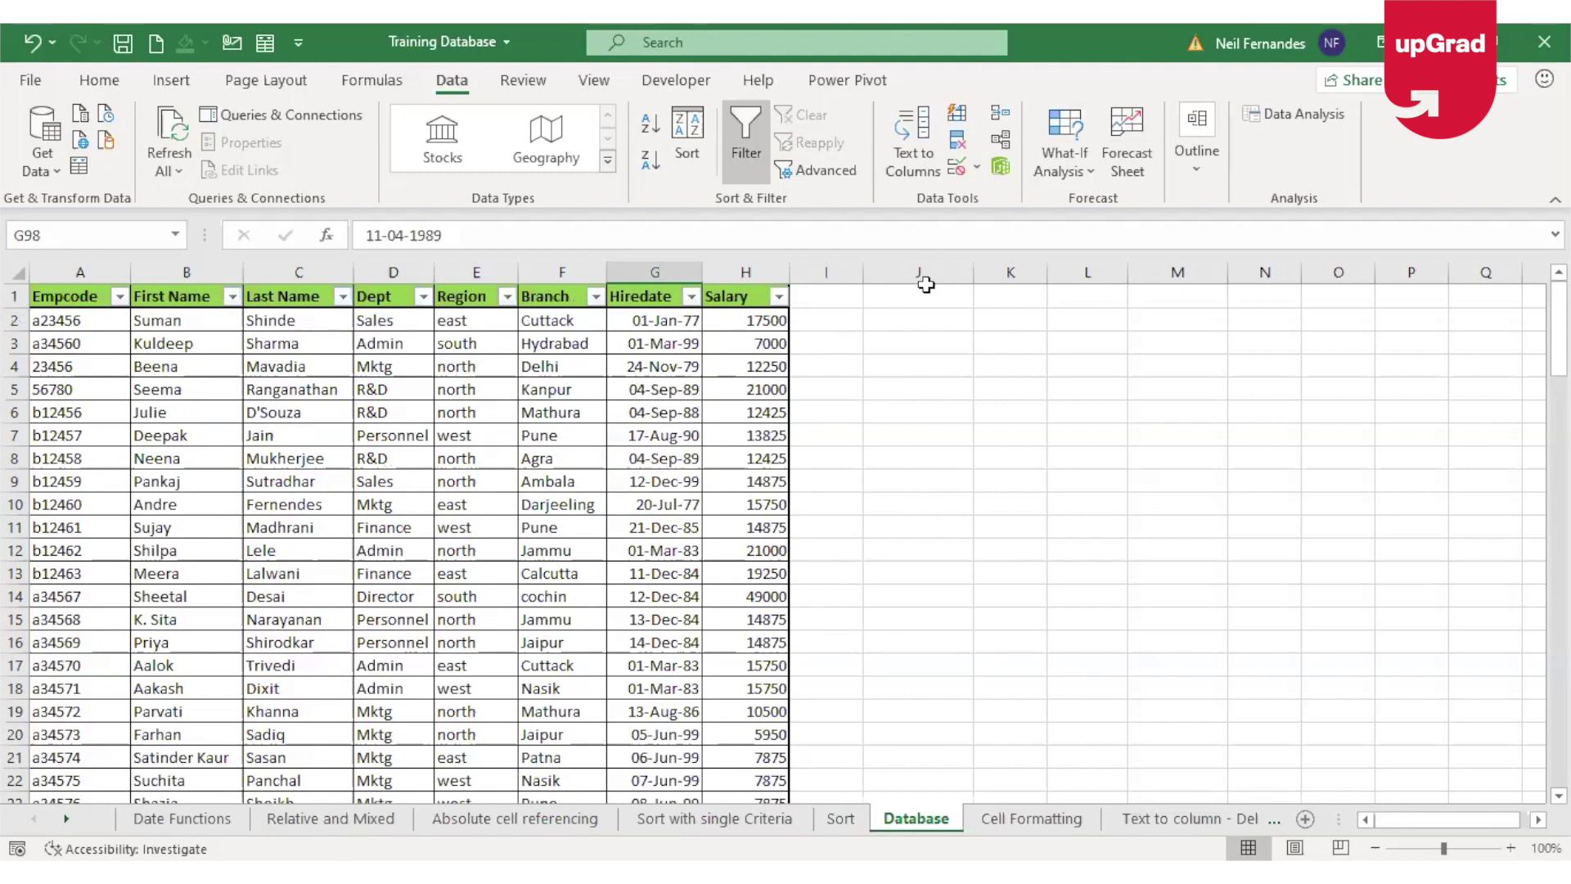
left_click(694, 300)
left_click(508, 297)
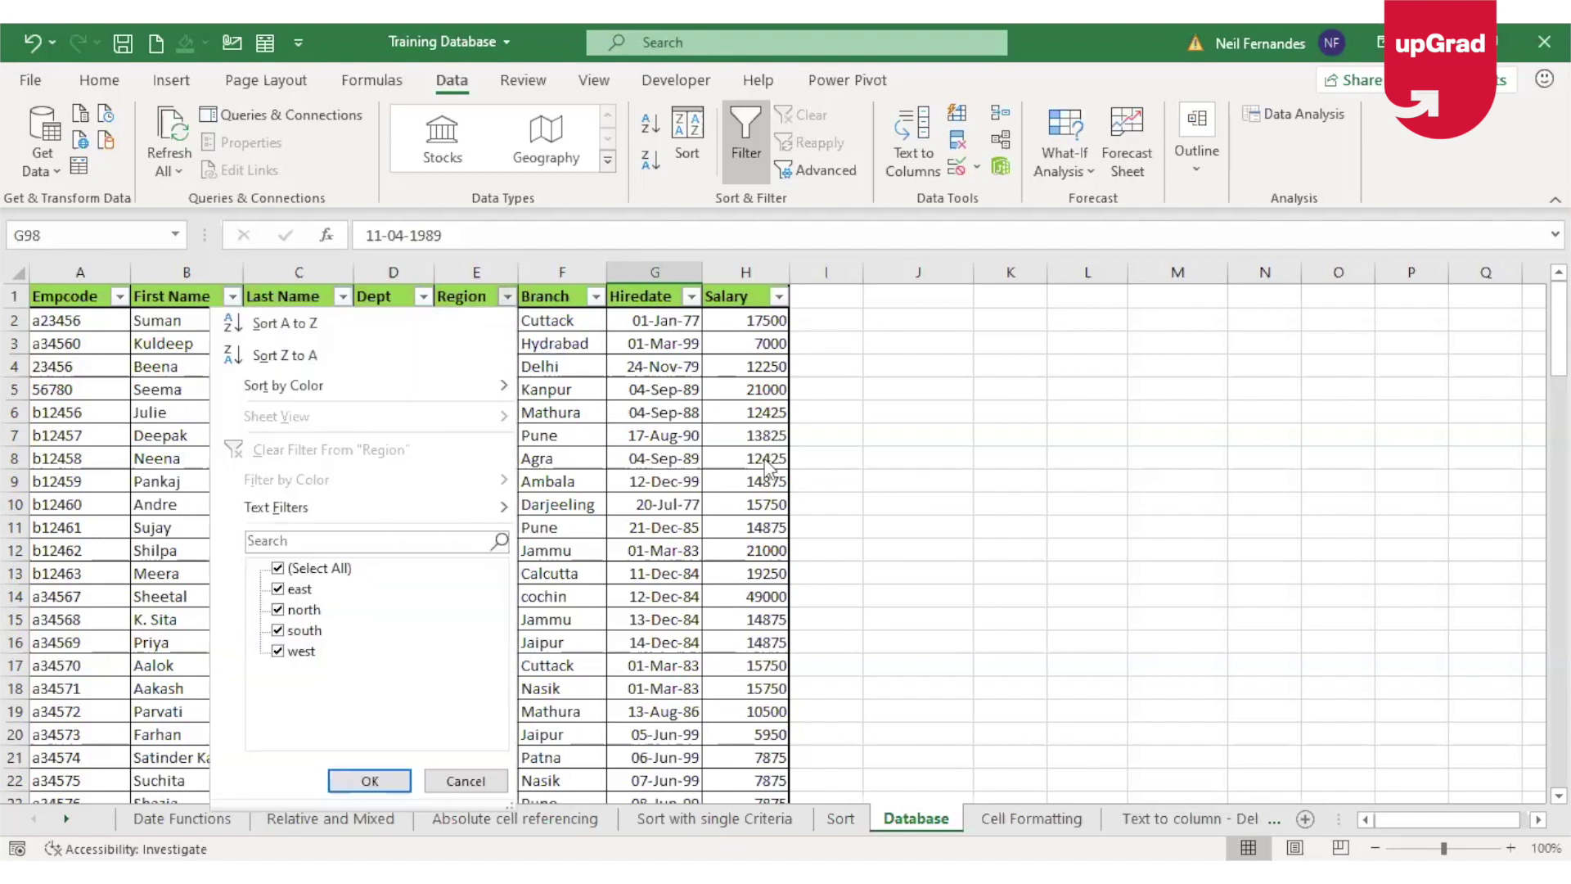
key("Escape")
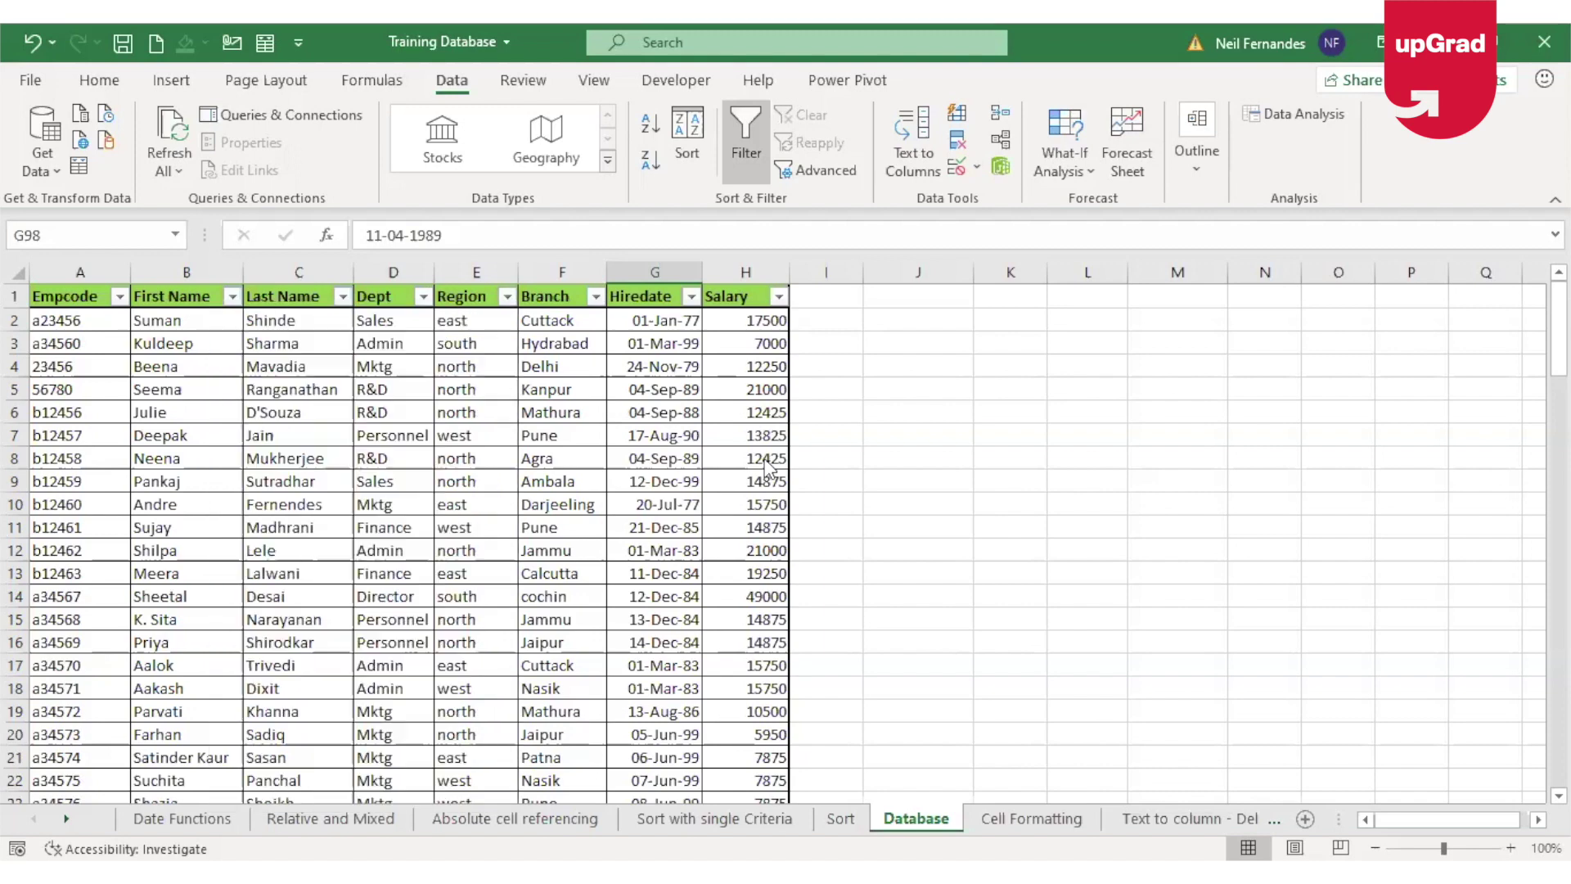